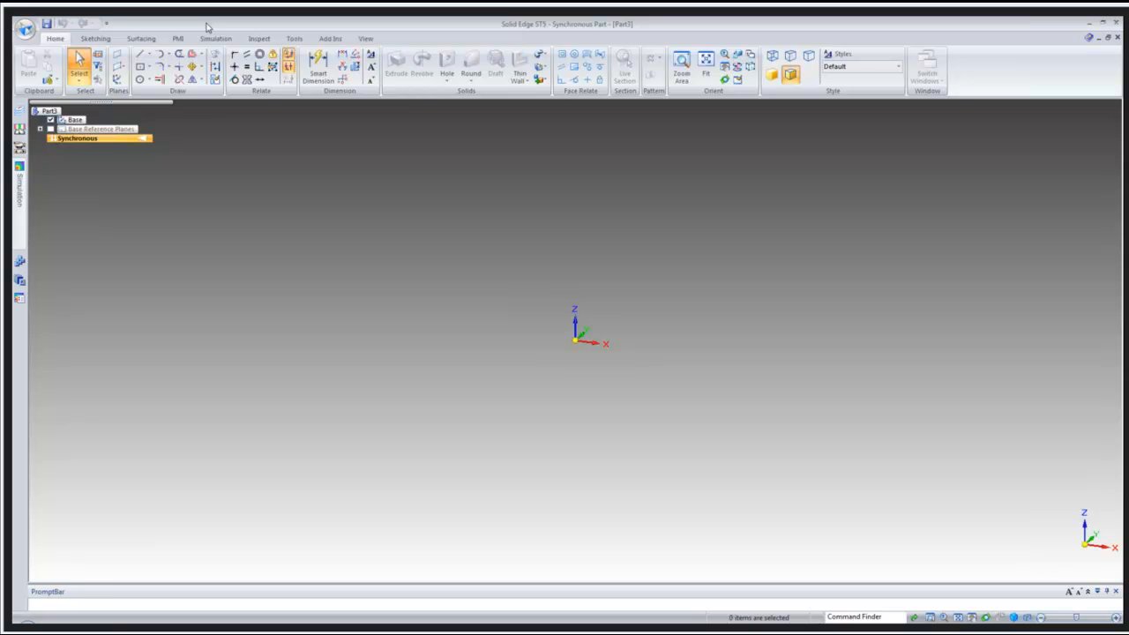
# - Add the Smart Dimension command to the Quick Access toolbar and save the customization as theme New Theme 1
pyautogui.rightClick(310, 61)
pyautogui.click(338, 67)
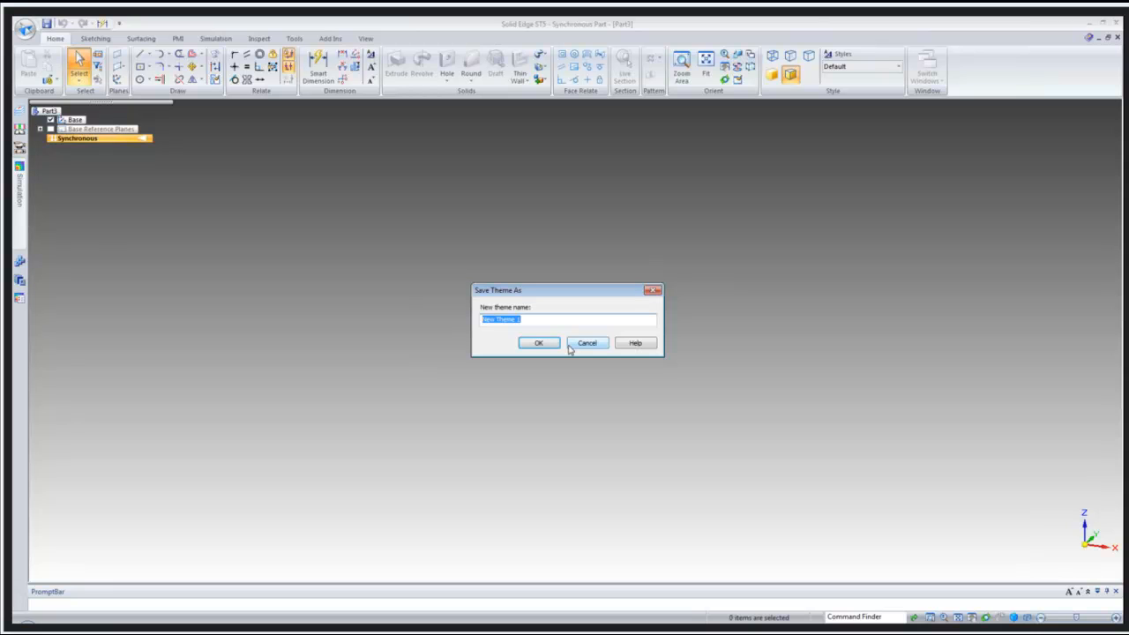
pyautogui.click(569, 346)
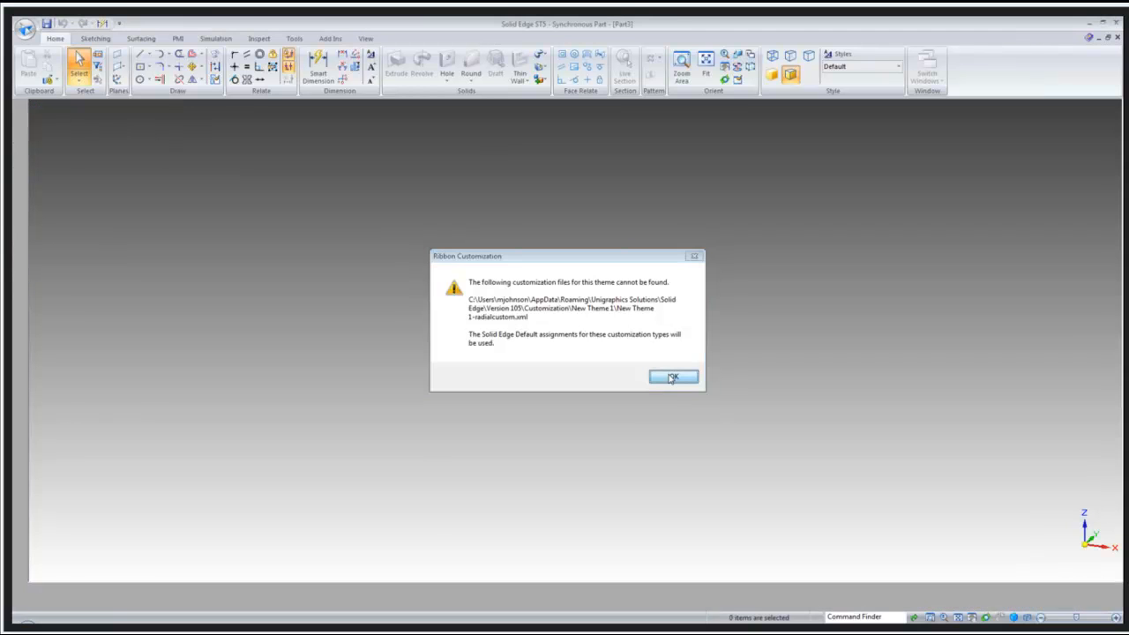
pyautogui.click(672, 378)
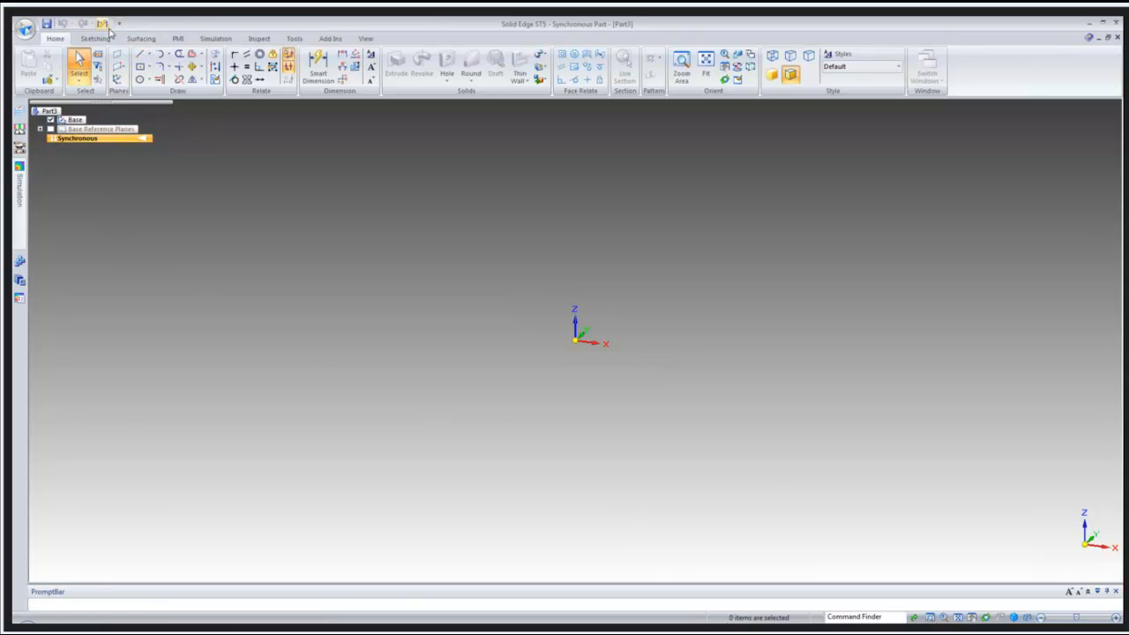
# - Add the Inquire Element and Smart Measure inspection commands to the Quick Access toolbar
pyautogui.click(259, 38)
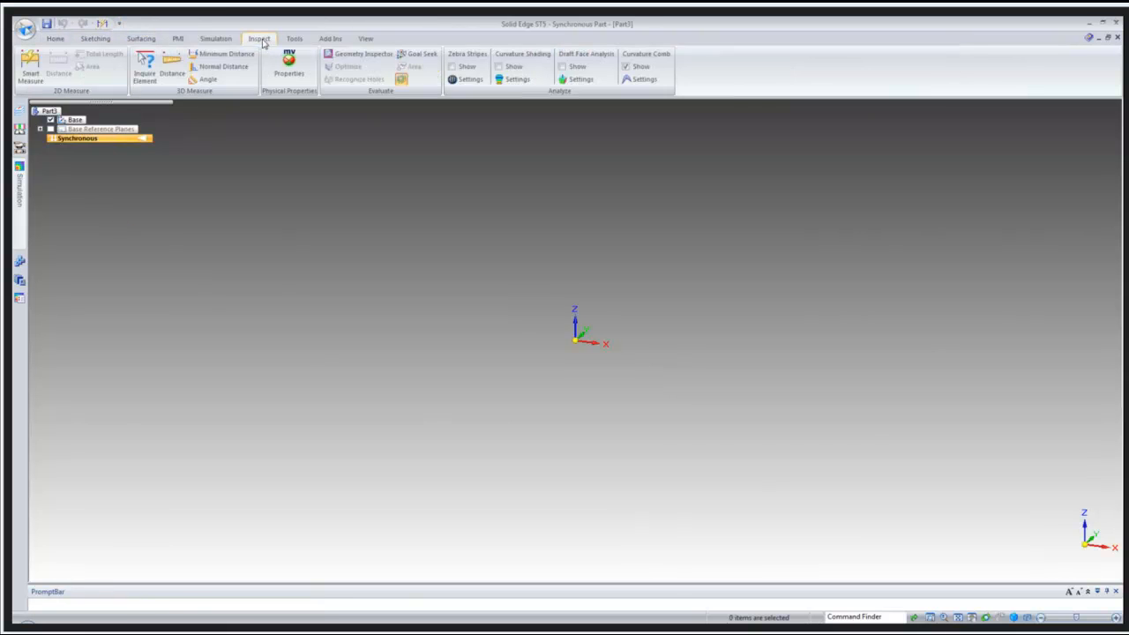
pyautogui.rightClick(142, 63)
pyautogui.click(165, 69)
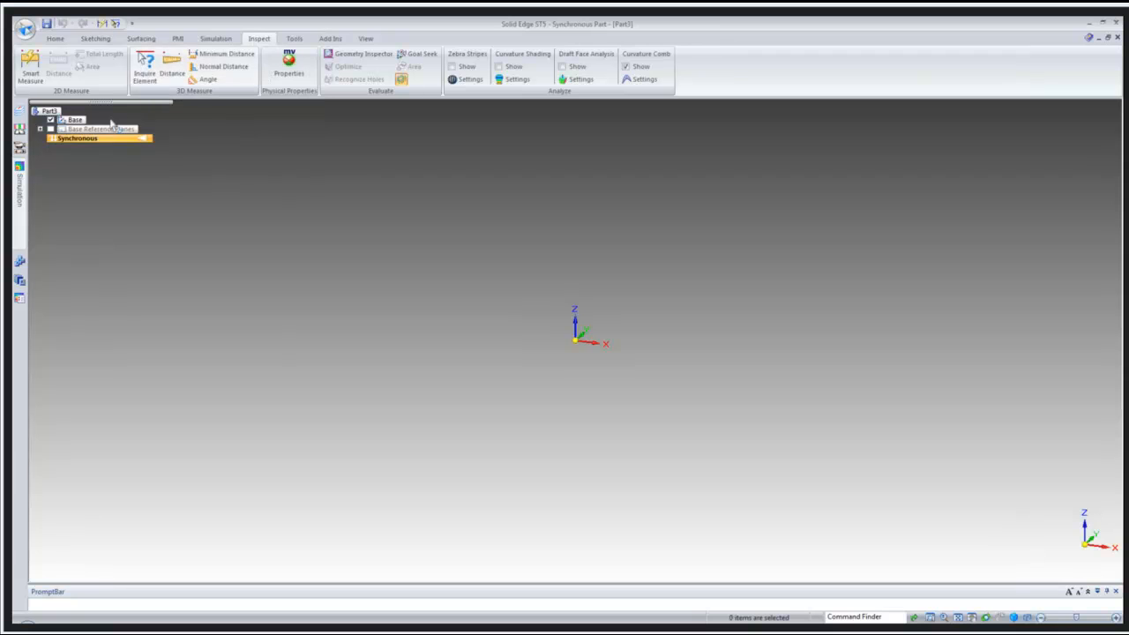
pyautogui.rightClick(30, 63)
pyautogui.click(79, 71)
# - Open the ribbon customization settings and review the Quick Access, Keyboard, Ribbon and Radial Menu assignments
pyautogui.click(145, 23)
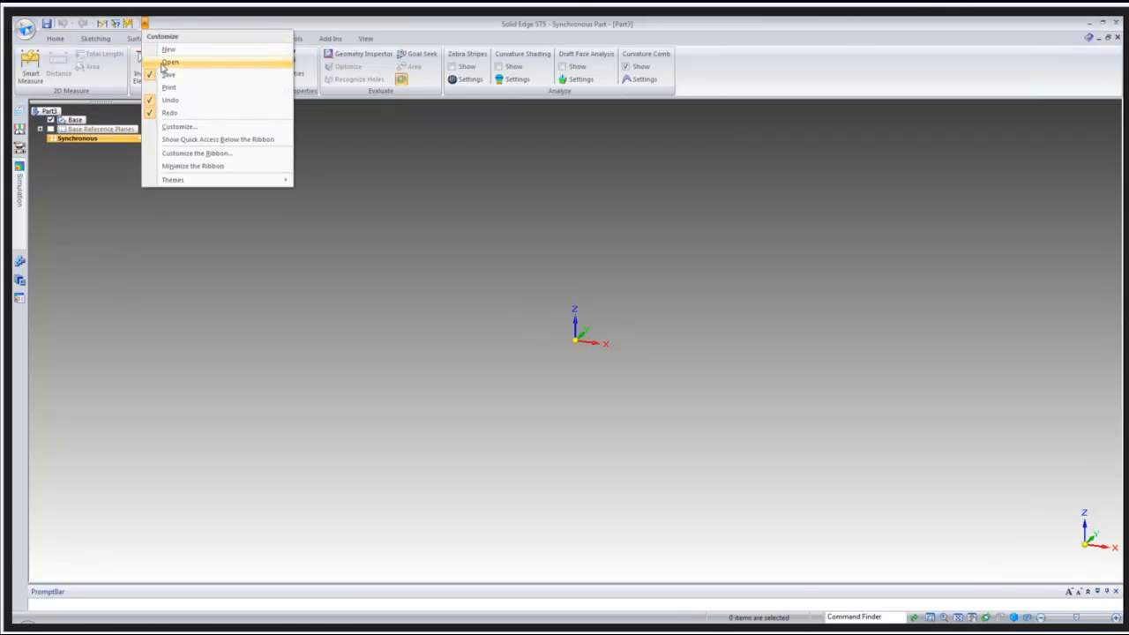
pyautogui.click(178, 154)
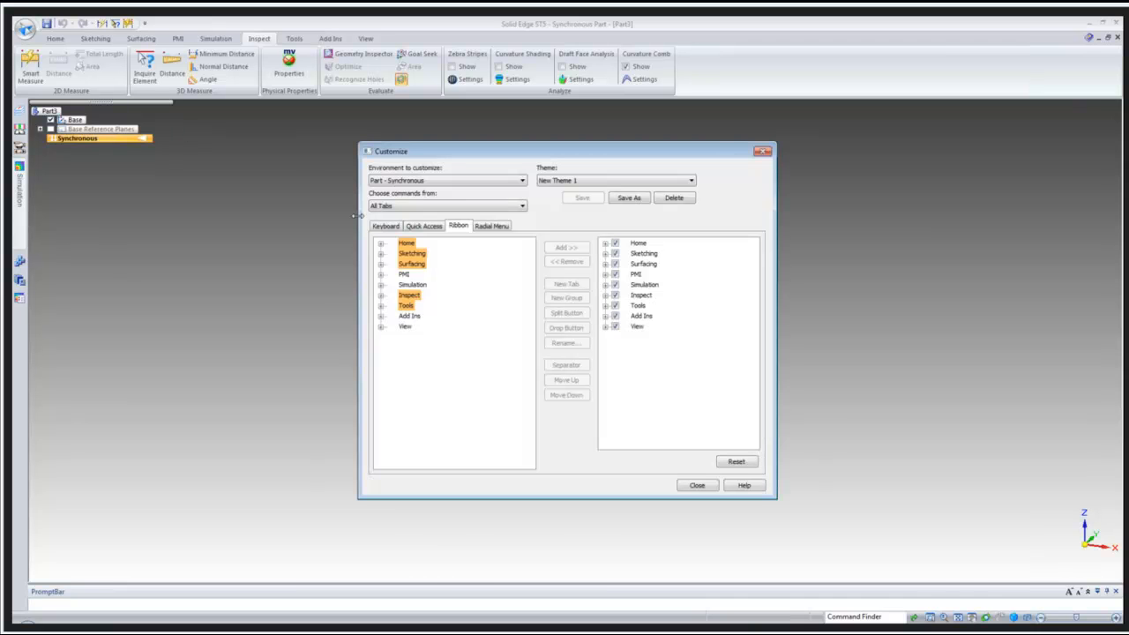
pyautogui.click(425, 226)
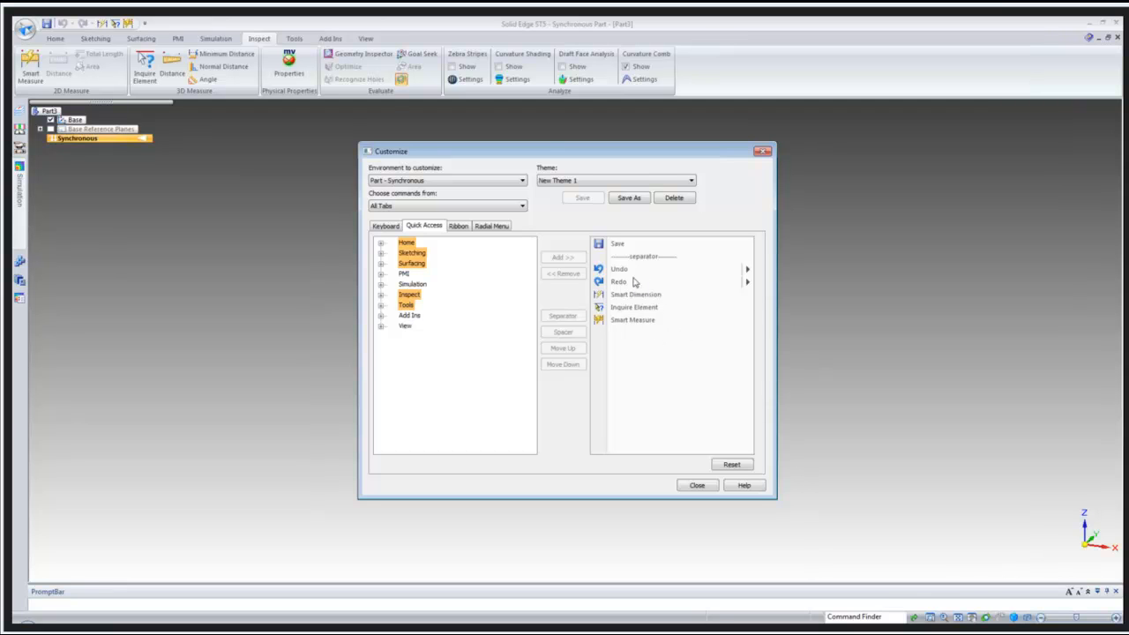
pyautogui.click(385, 226)
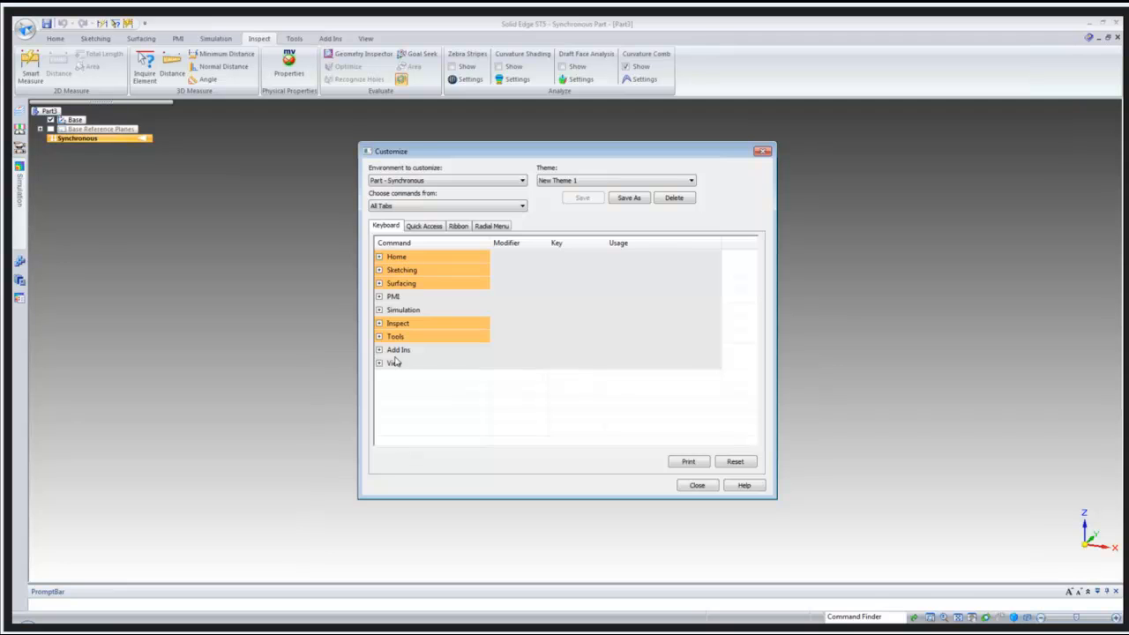
pyautogui.click(455, 227)
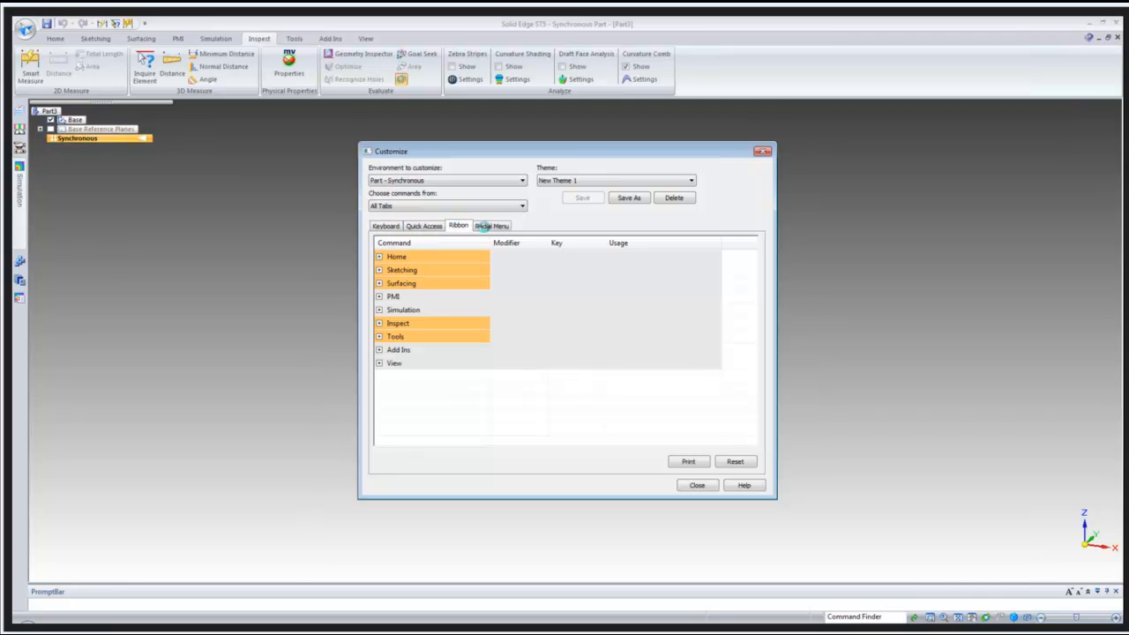
pyautogui.click(485, 226)
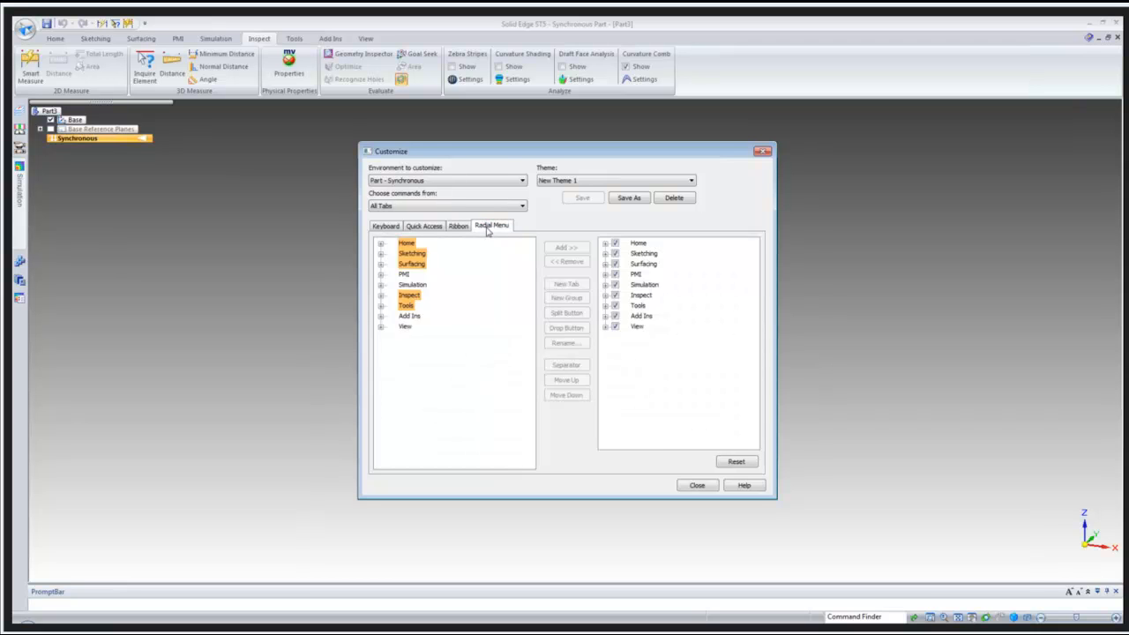
pyautogui.click(458, 226)
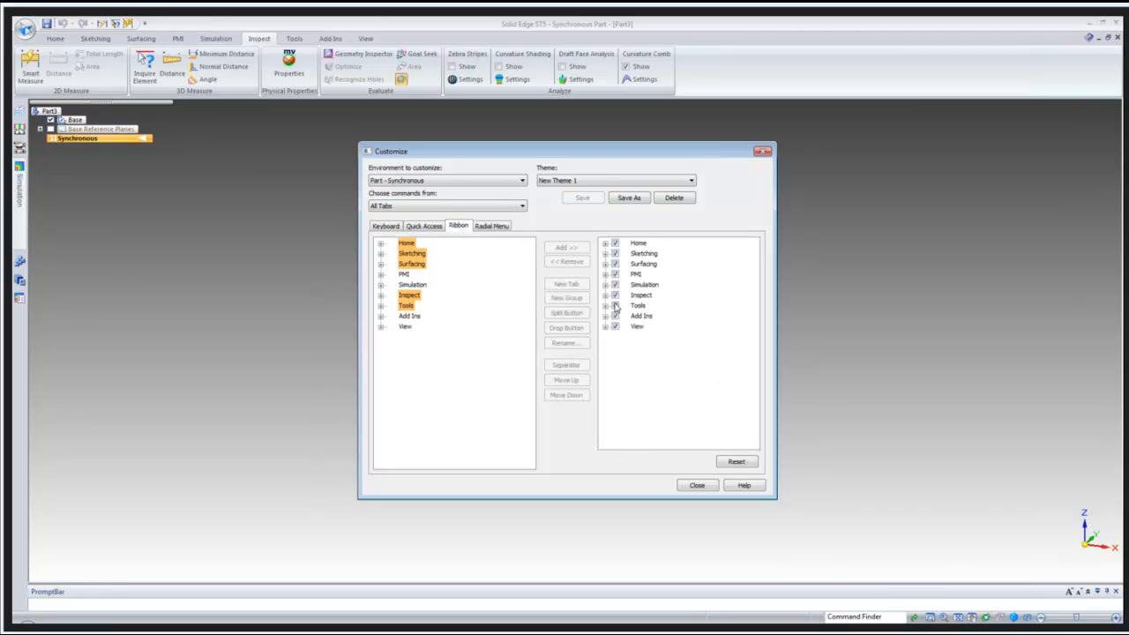
# - Add Inquire Element to the 2D Measure group of the Inspect ribbon tab, save the theme and close the customization settings
pyautogui.click(605, 295)
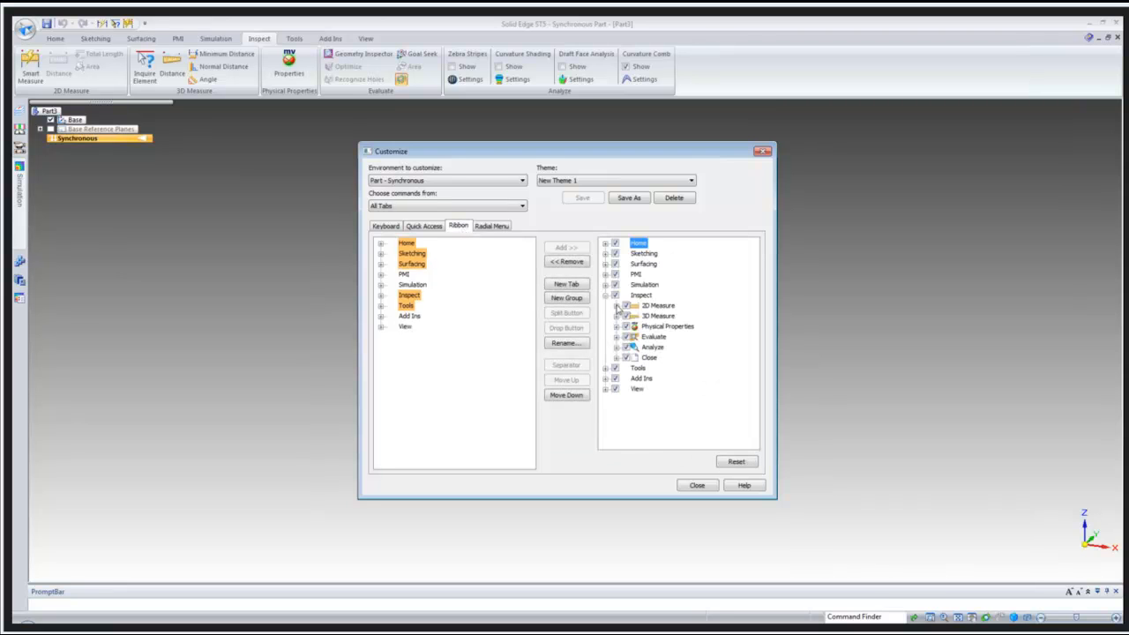
pyautogui.click(615, 306)
pyautogui.click(380, 294)
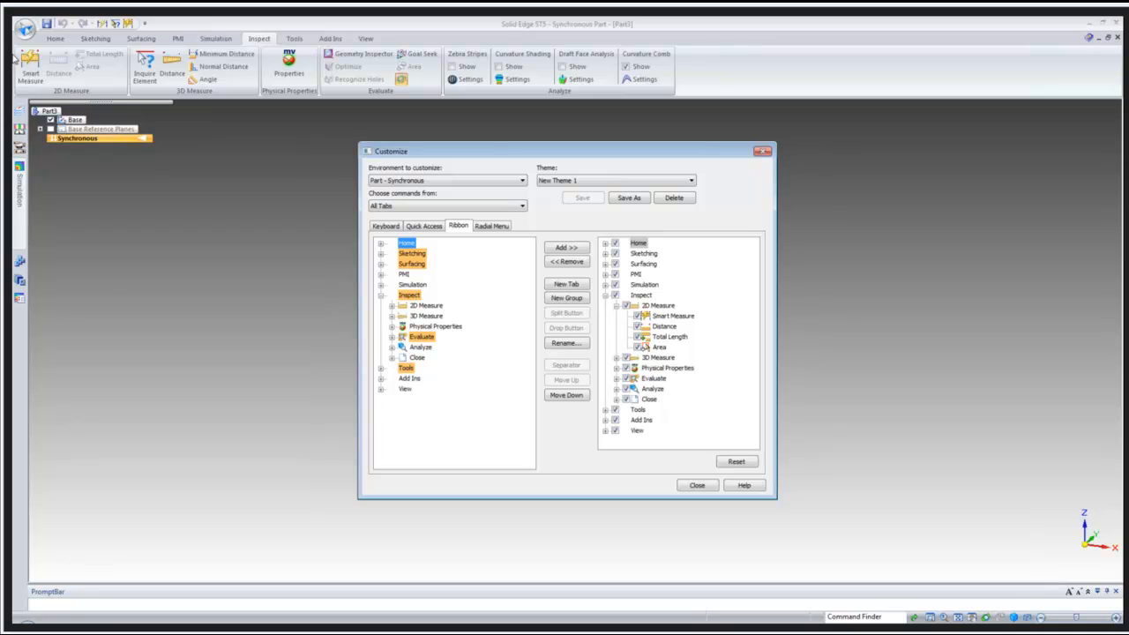
pyautogui.click(391, 316)
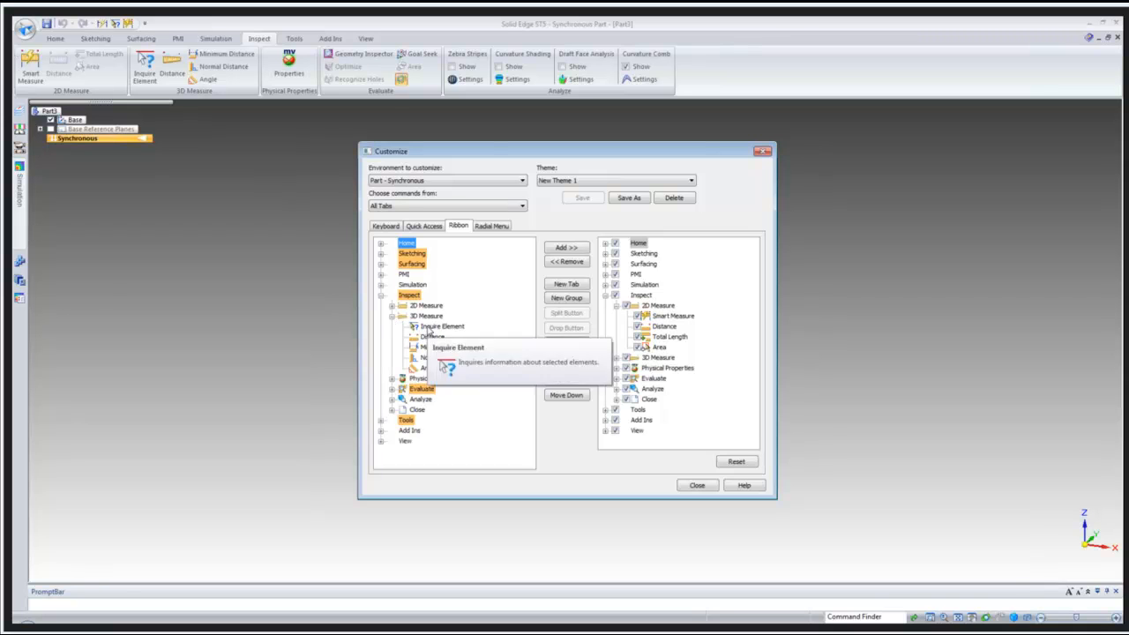
pyautogui.click(429, 328)
pyautogui.click(661, 308)
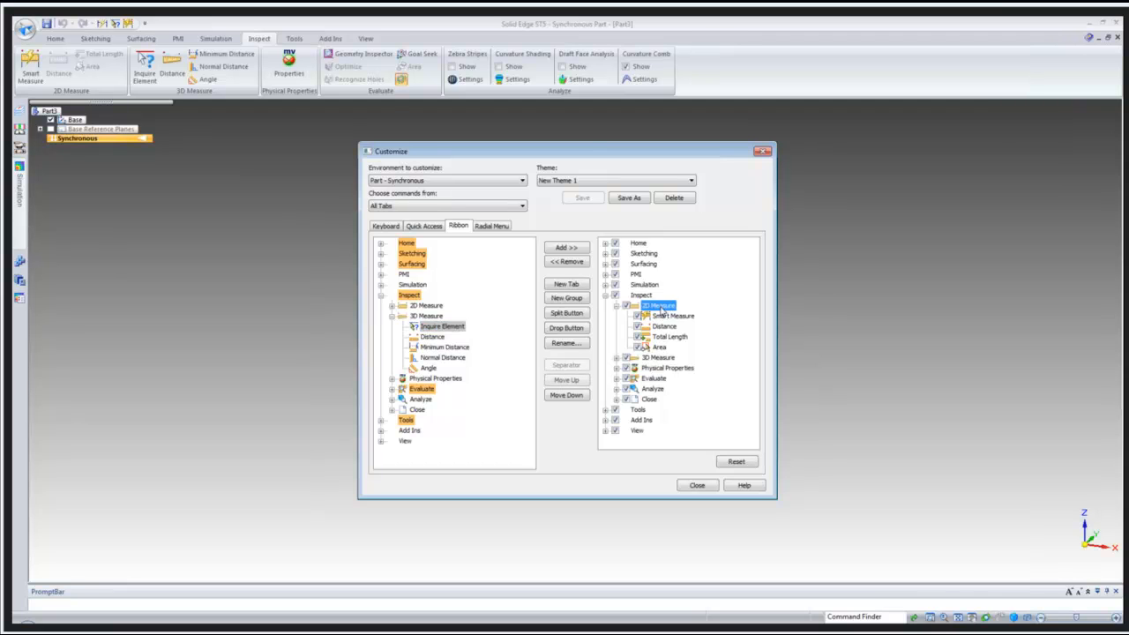
pyautogui.click(576, 252)
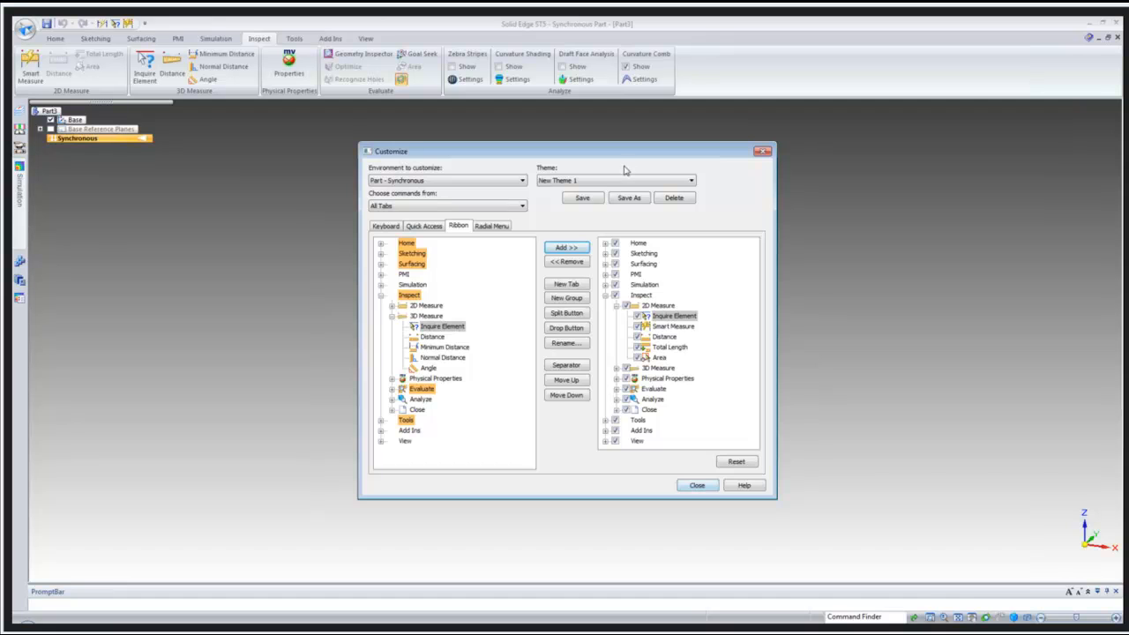
pyautogui.click(583, 200)
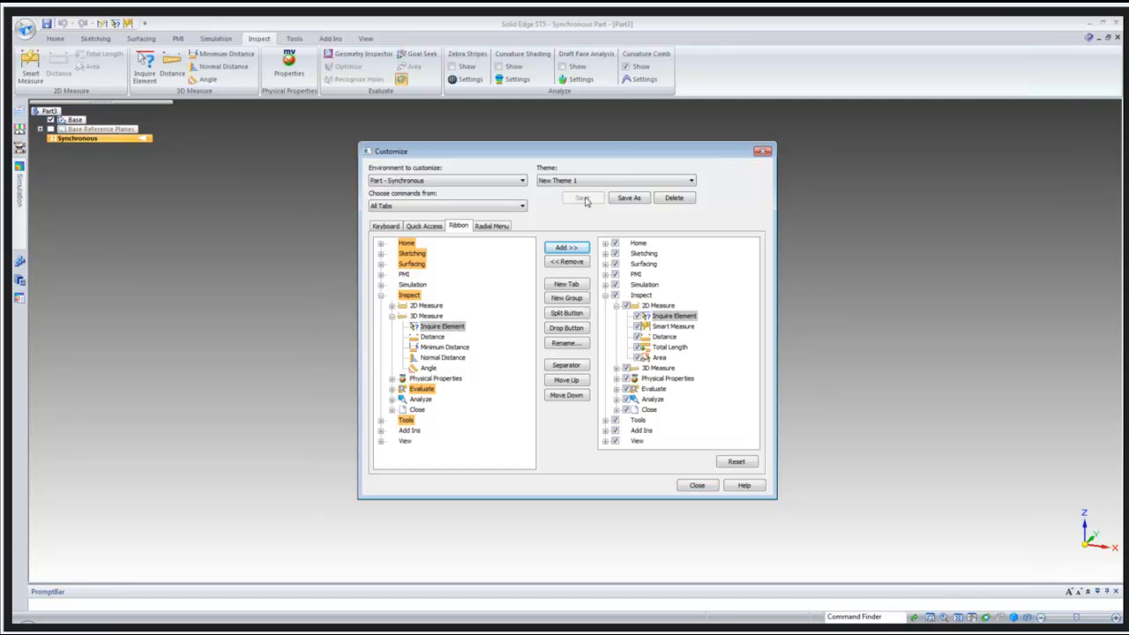
pyautogui.click(703, 485)
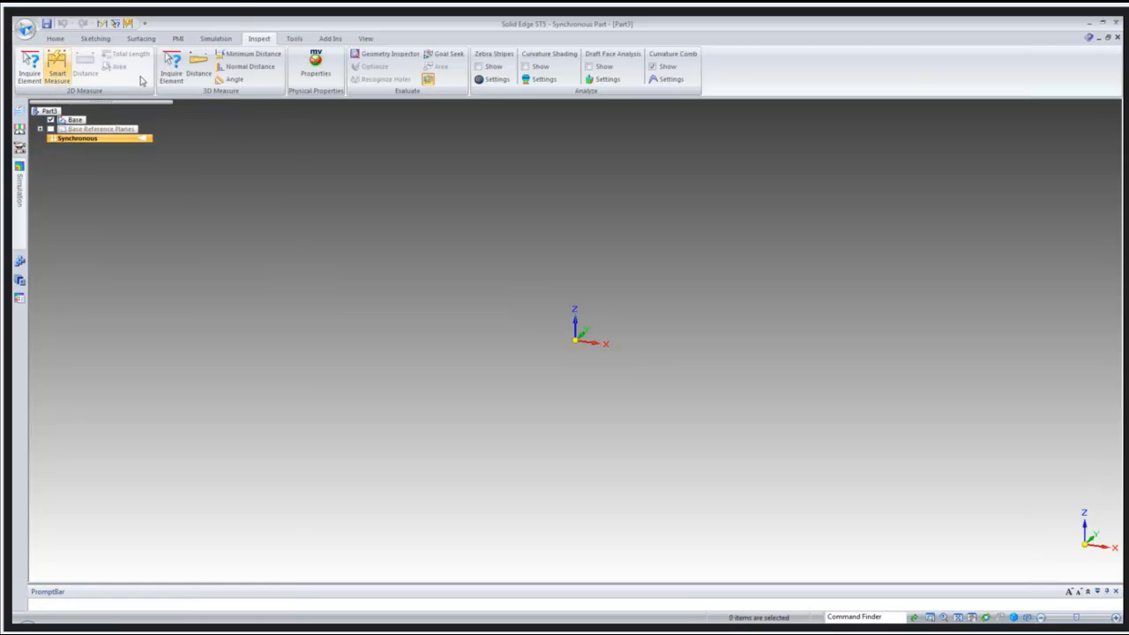
# - Switch the interface theme to Solid Edge Default and back to New Theme 1
pyautogui.click(146, 24)
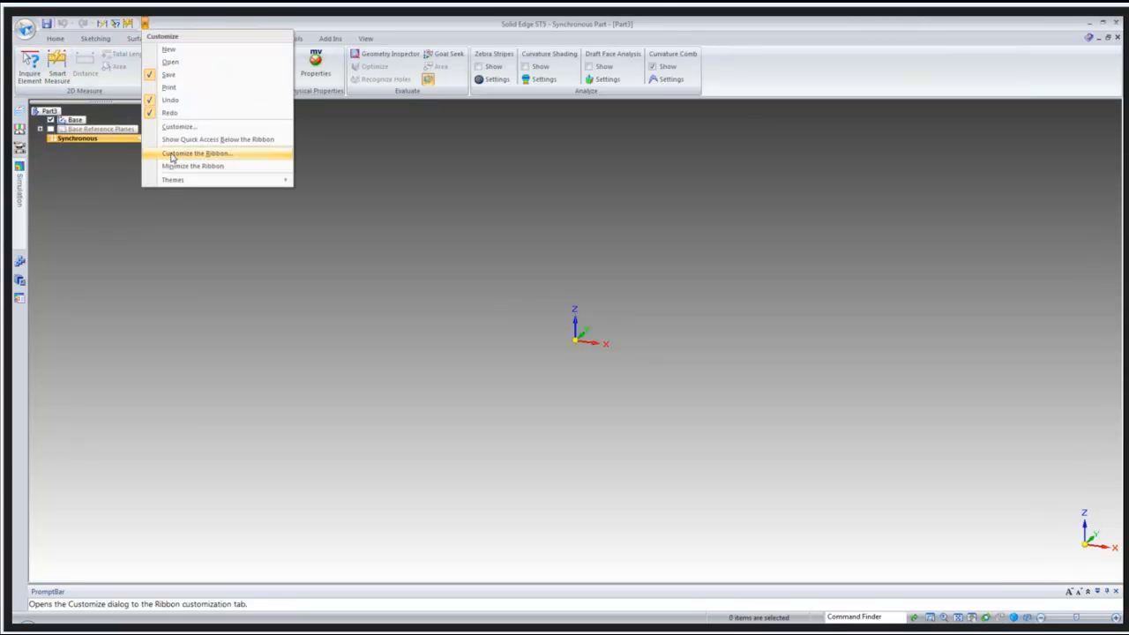
pyautogui.moveTo(180, 181)
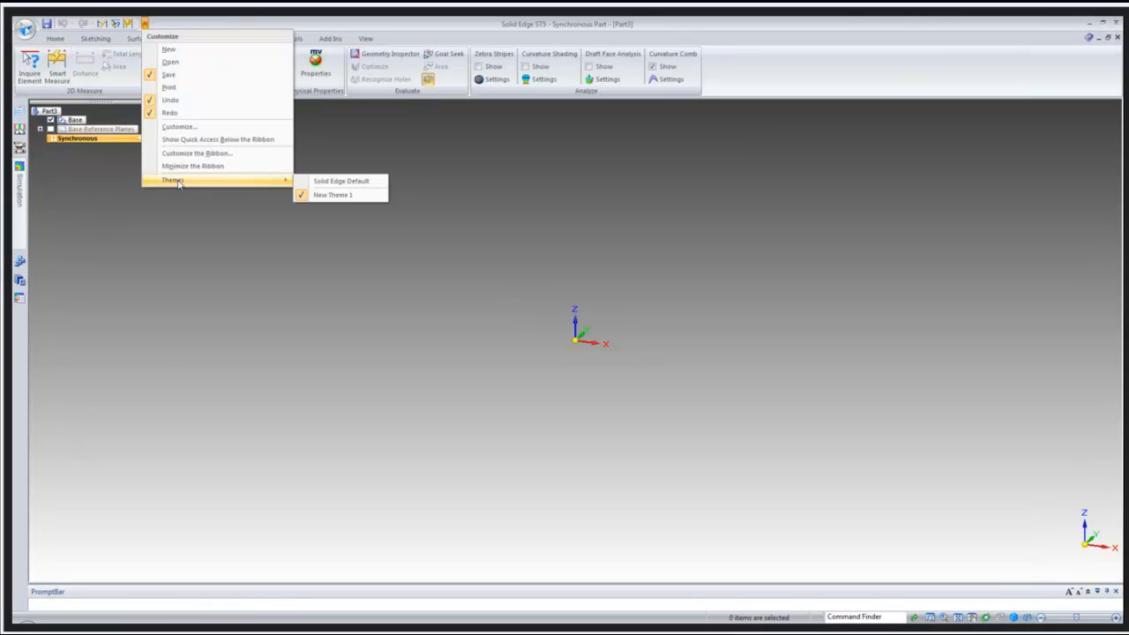
pyautogui.click(323, 195)
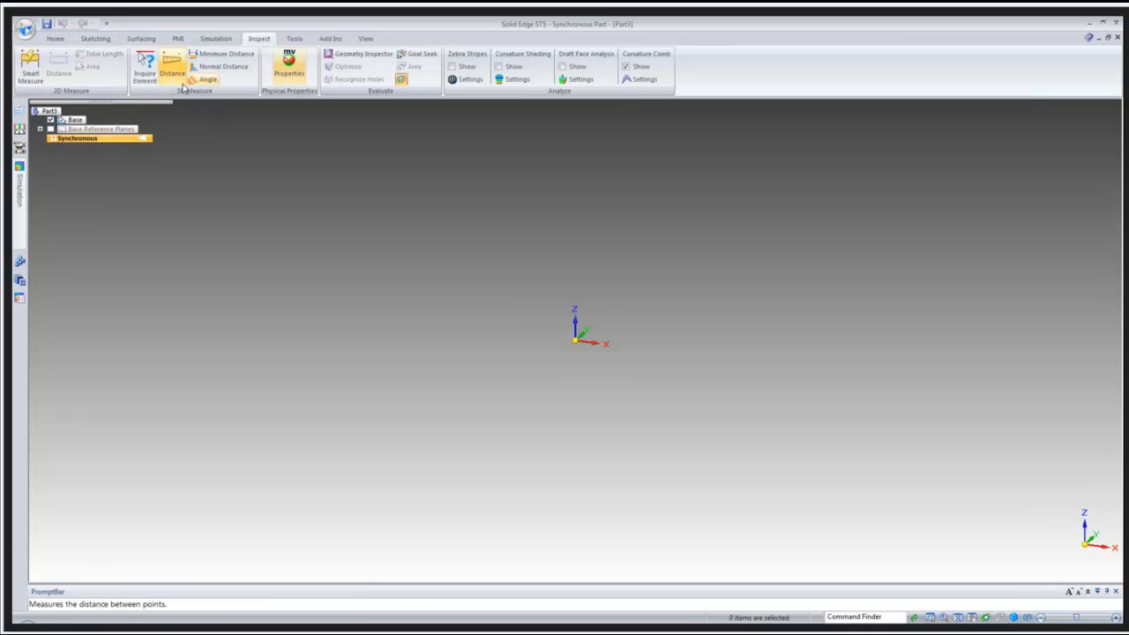
pyautogui.click(106, 23)
pyautogui.moveTo(144, 181)
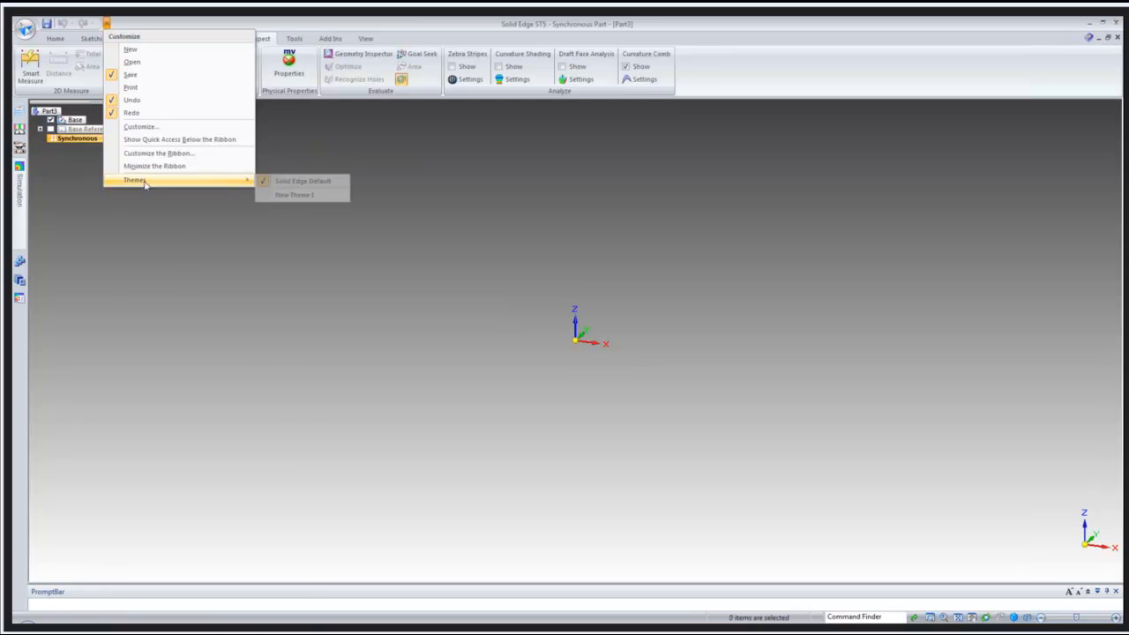
pyautogui.click(280, 196)
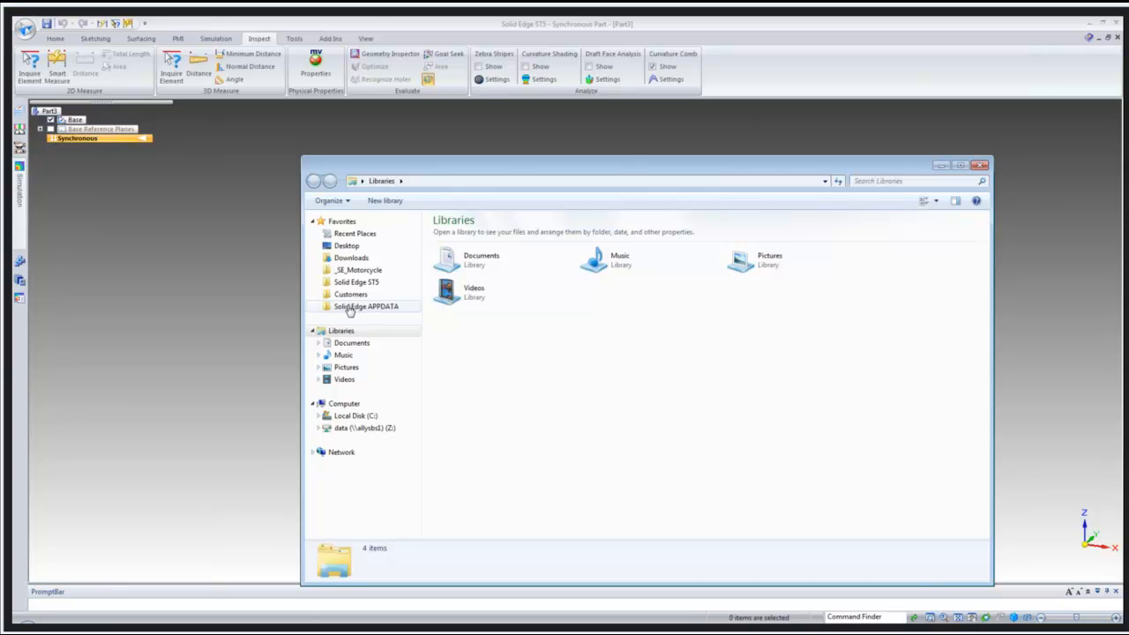
# - In Windows Explorer, open the Customization folder inside Version 105 of the Solid Edge APPDATA location
pyautogui.click(350, 309)
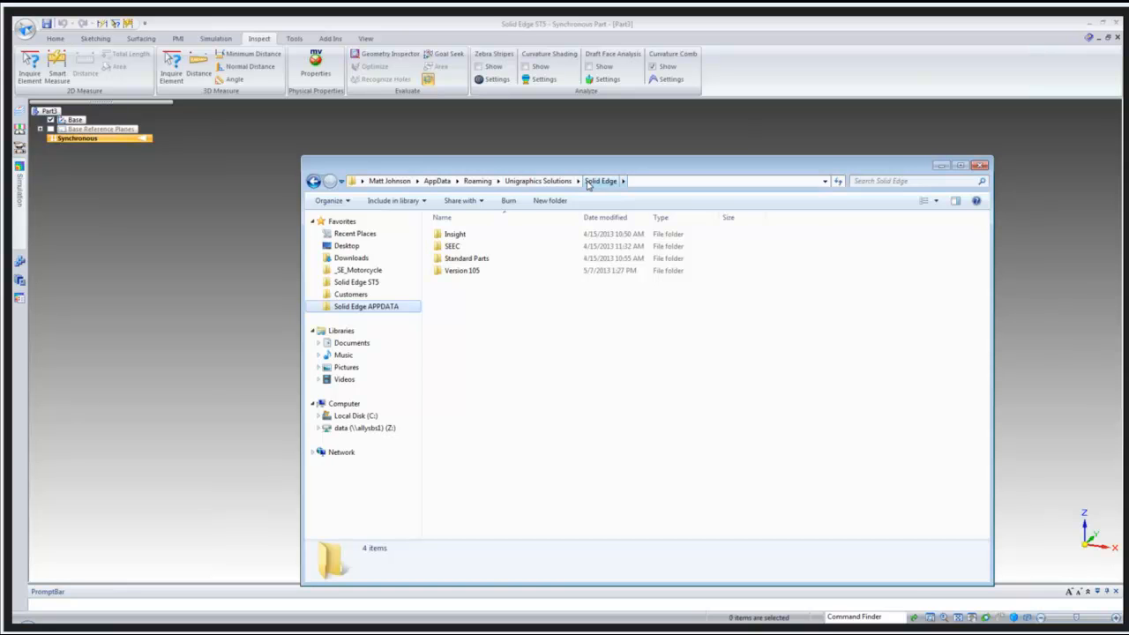
pyautogui.click(443, 273)
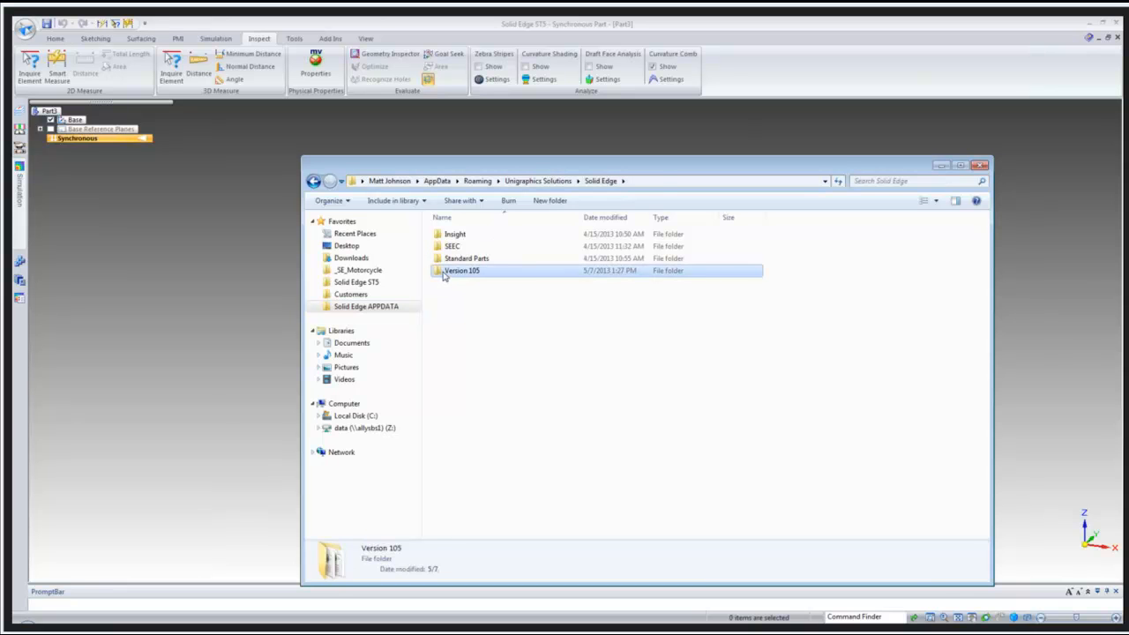
pyautogui.doubleClick(443, 272)
pyautogui.doubleClick(443, 234)
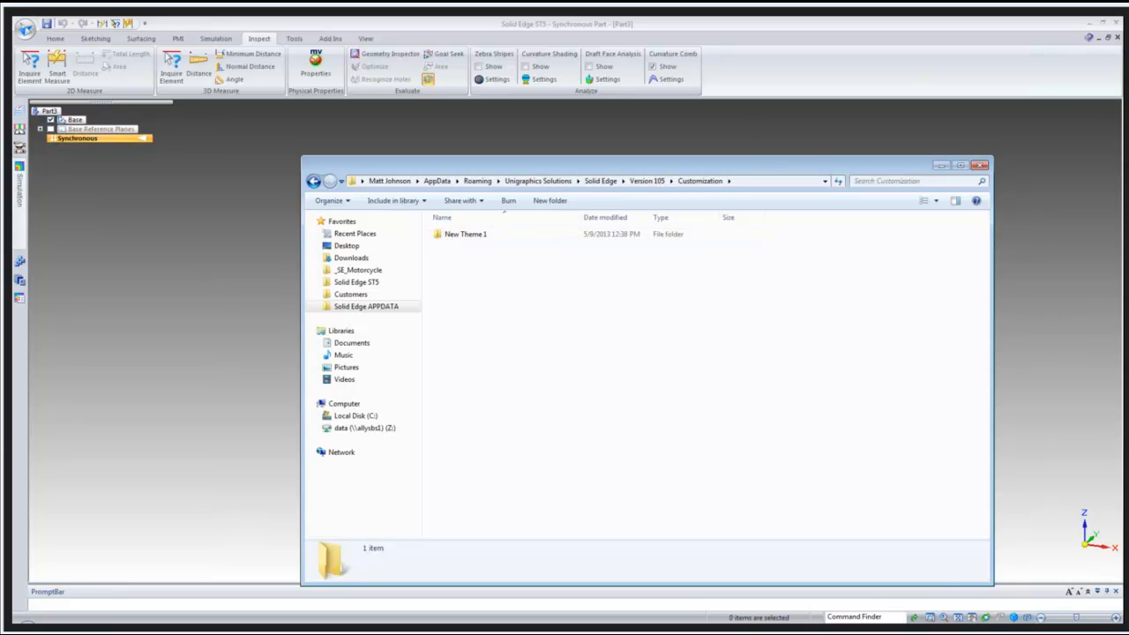
# - Copy the First_Look_Demo theme folder from the Desktop into the Version 105 Customization folder
pyautogui.rightClick(191, 630)
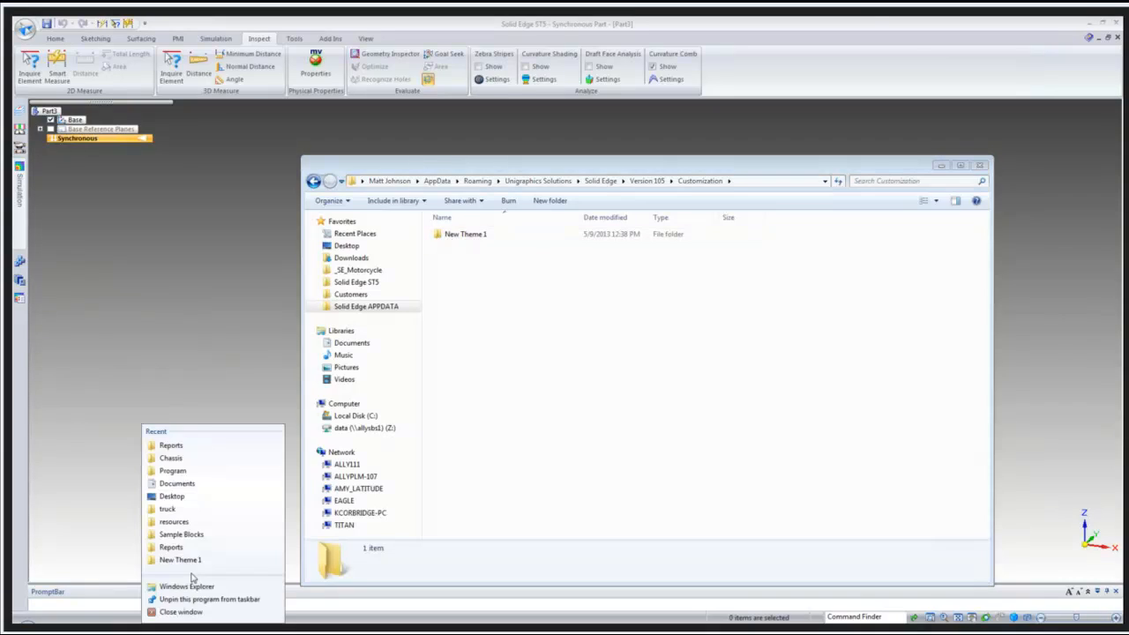
pyautogui.click(190, 589)
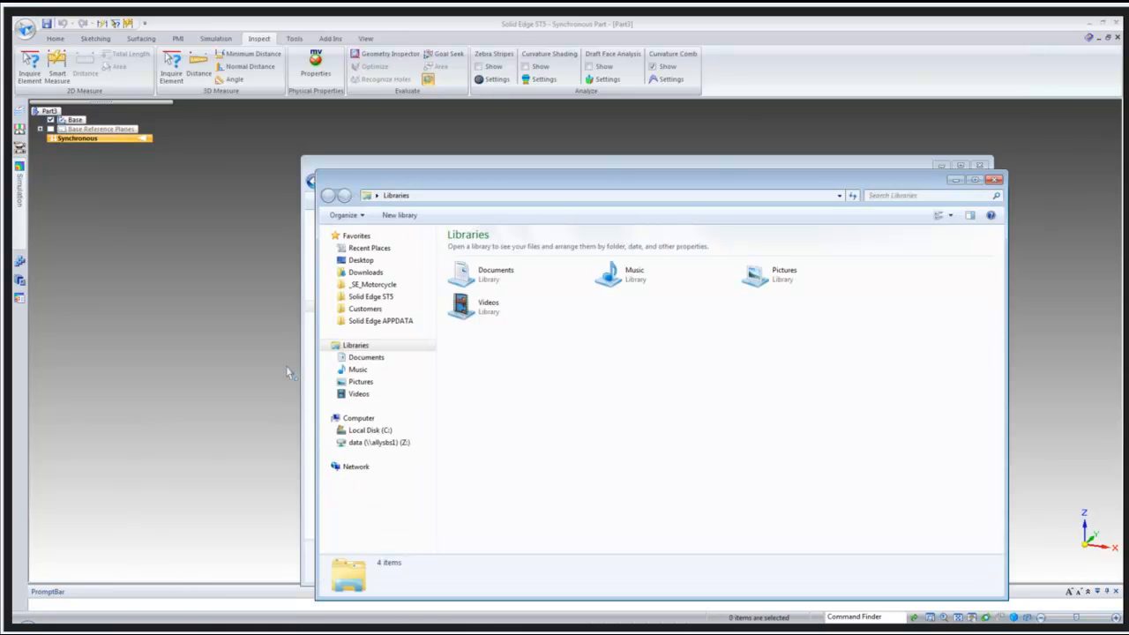
pyautogui.click(390, 265)
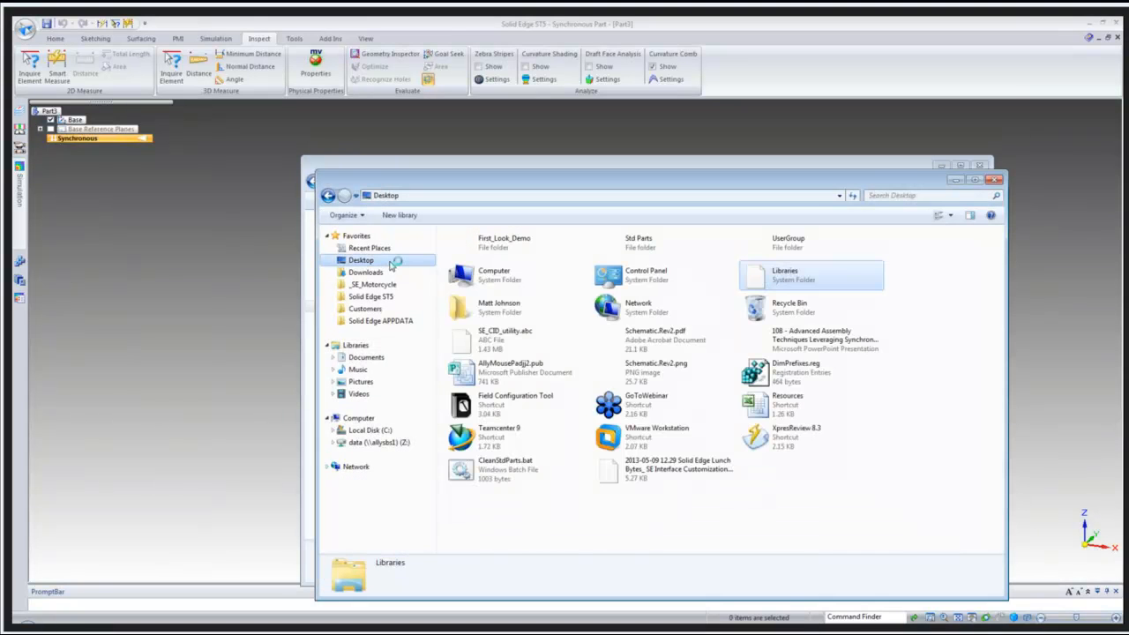
pyautogui.doubleClick(481, 246)
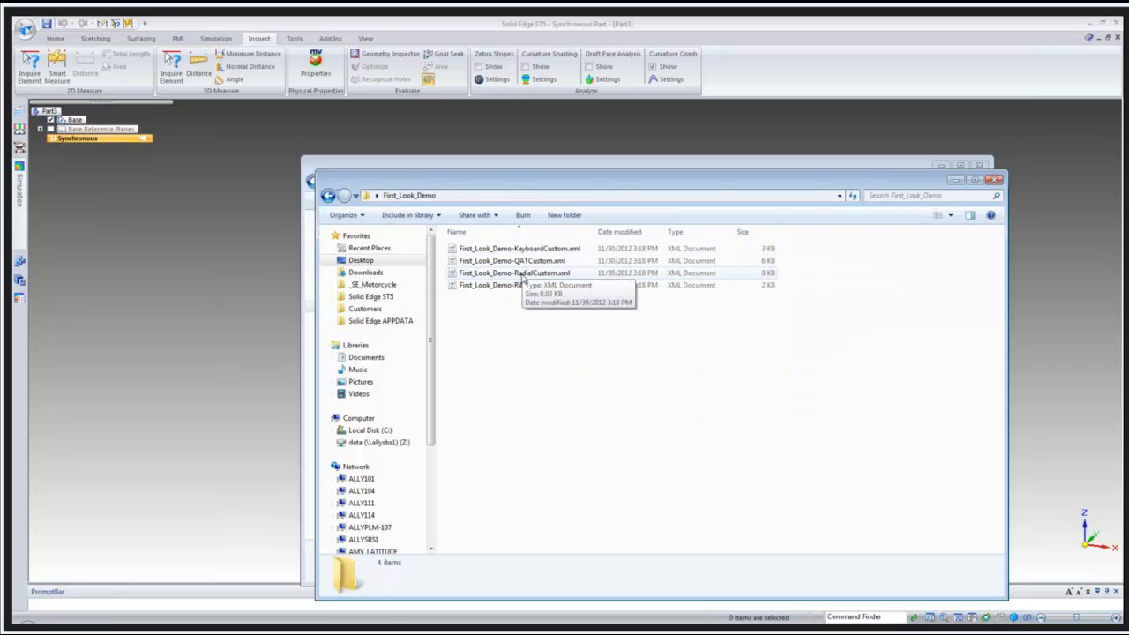
pyautogui.click(327, 195)
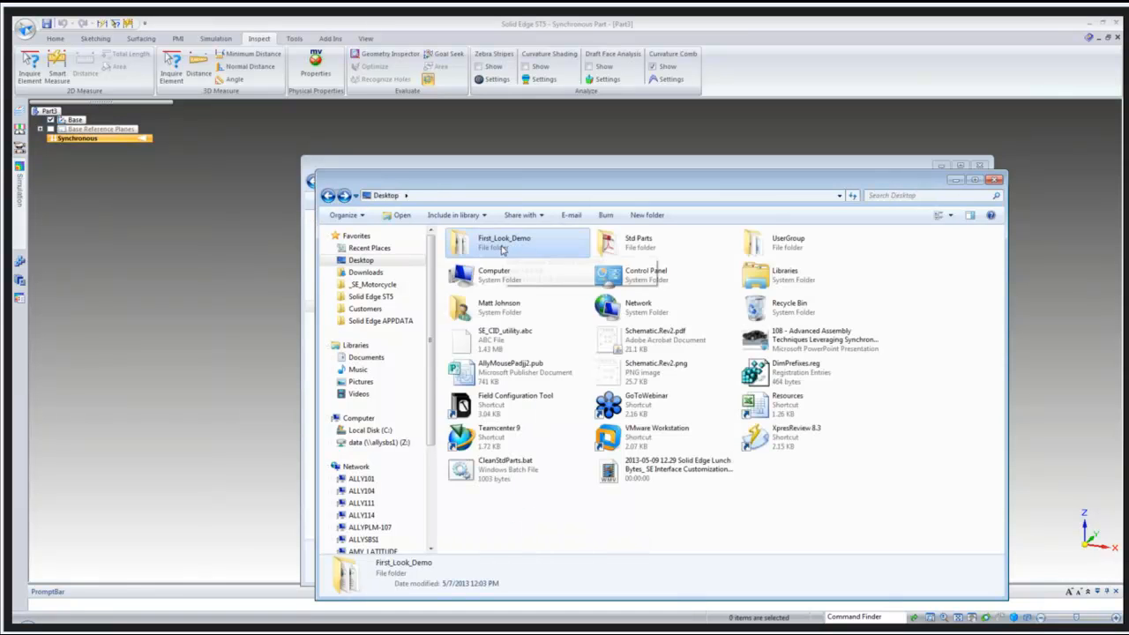
pyautogui.rightClick(503, 249)
pyautogui.click(539, 370)
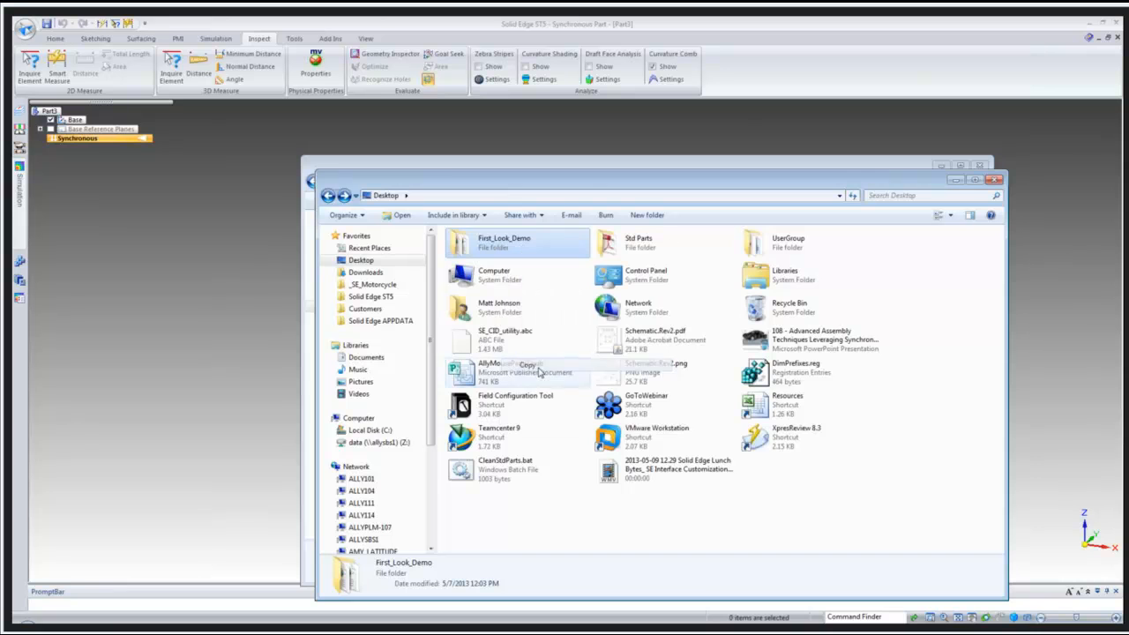
pyautogui.click(995, 180)
pyautogui.rightClick(474, 290)
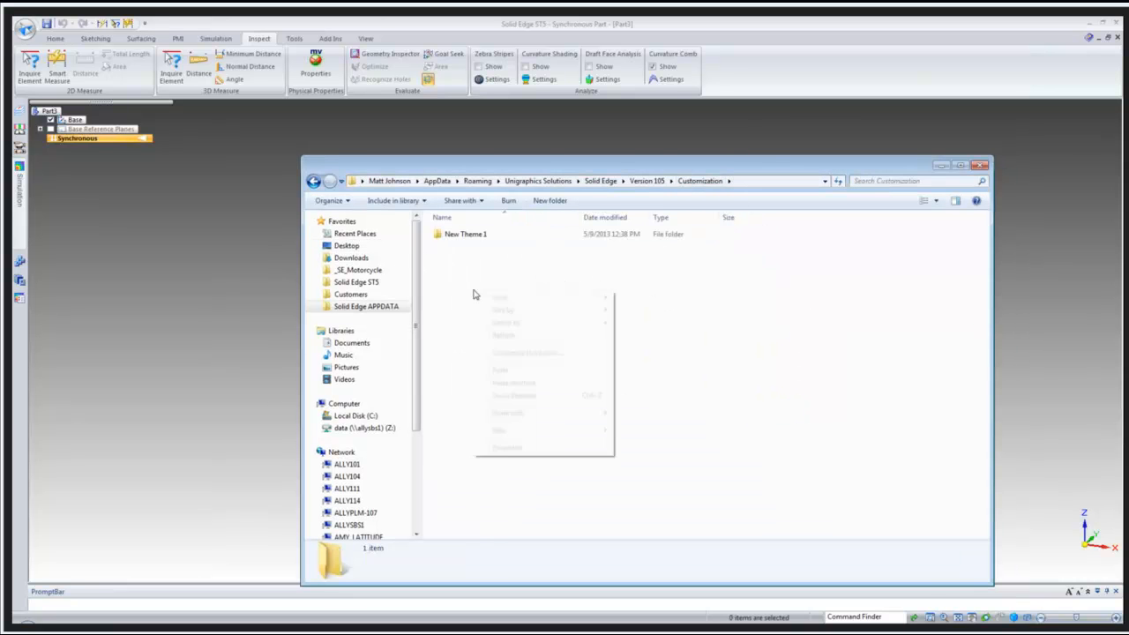
pyautogui.click(501, 371)
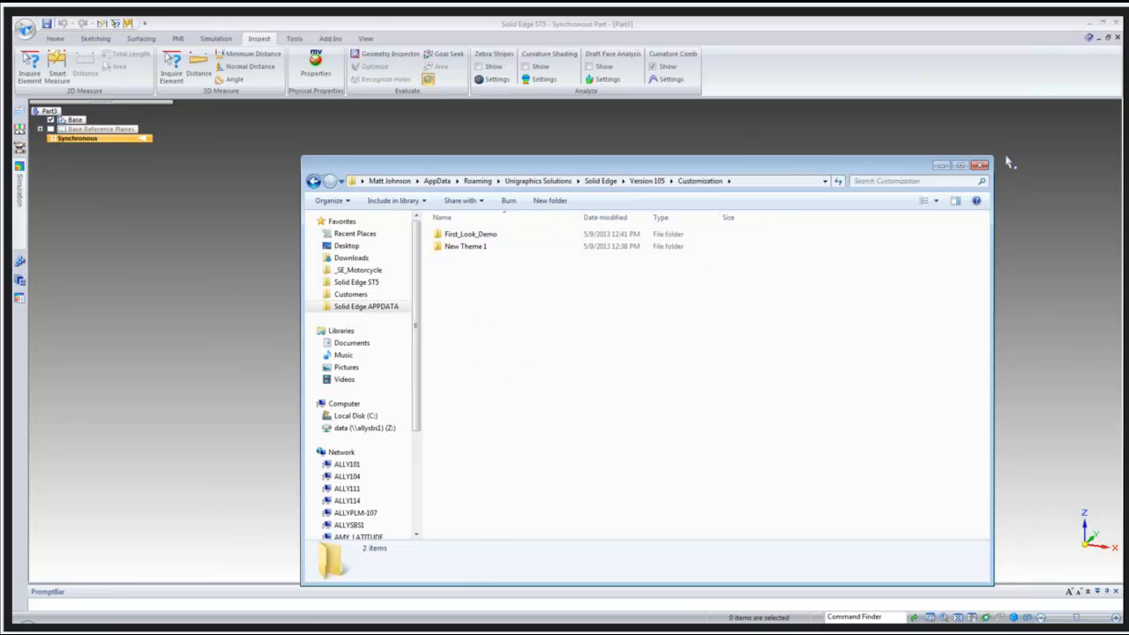
# - Close the Customization folder window and check the list of available themes for First_Look_Demo in Solid Edge
pyautogui.click(981, 168)
pyautogui.click(145, 23)
pyautogui.moveTo(196, 181)
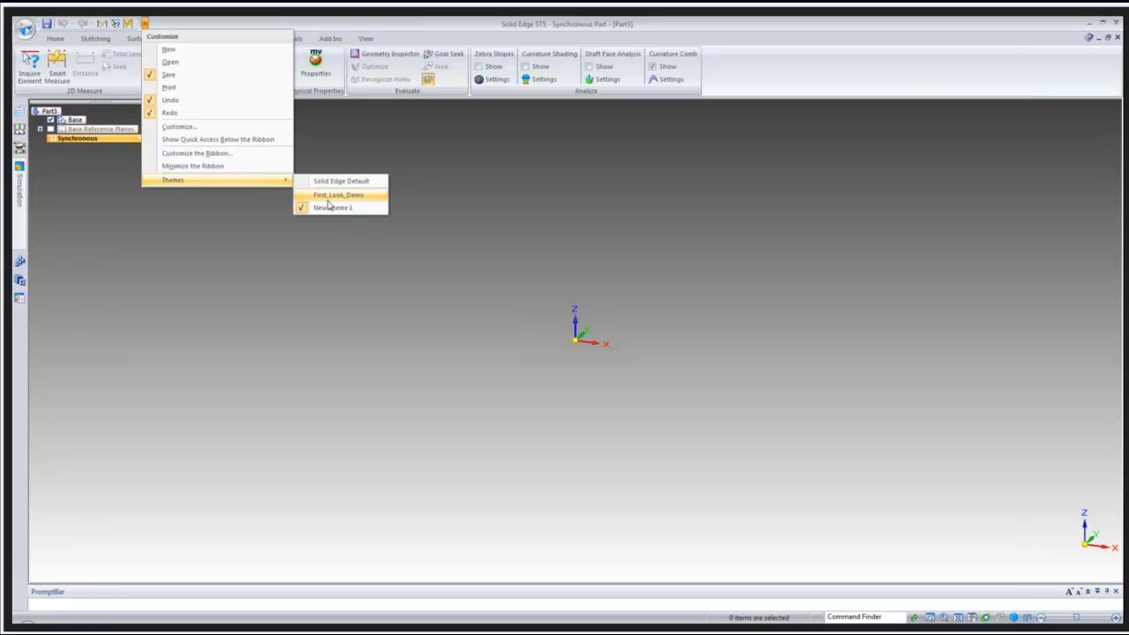
pyautogui.click(312, 335)
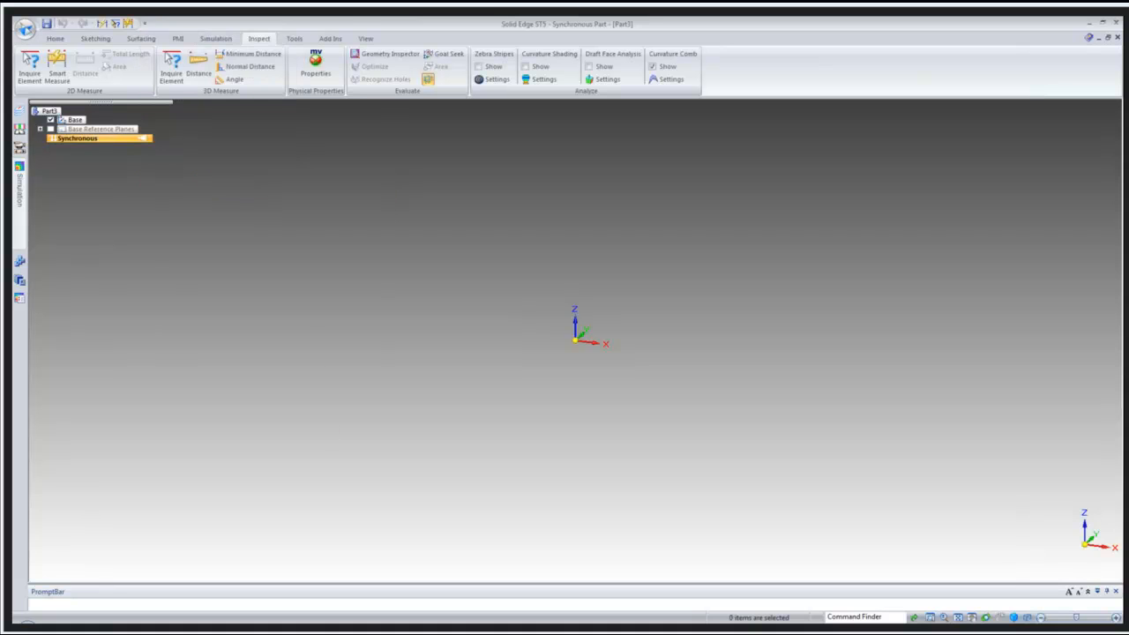
# - In Windows Explorer, go to %appdata%, browse to Unigraphics Solutions > Solid Edge > Version 105, and close the window
pyautogui.press('super+e')
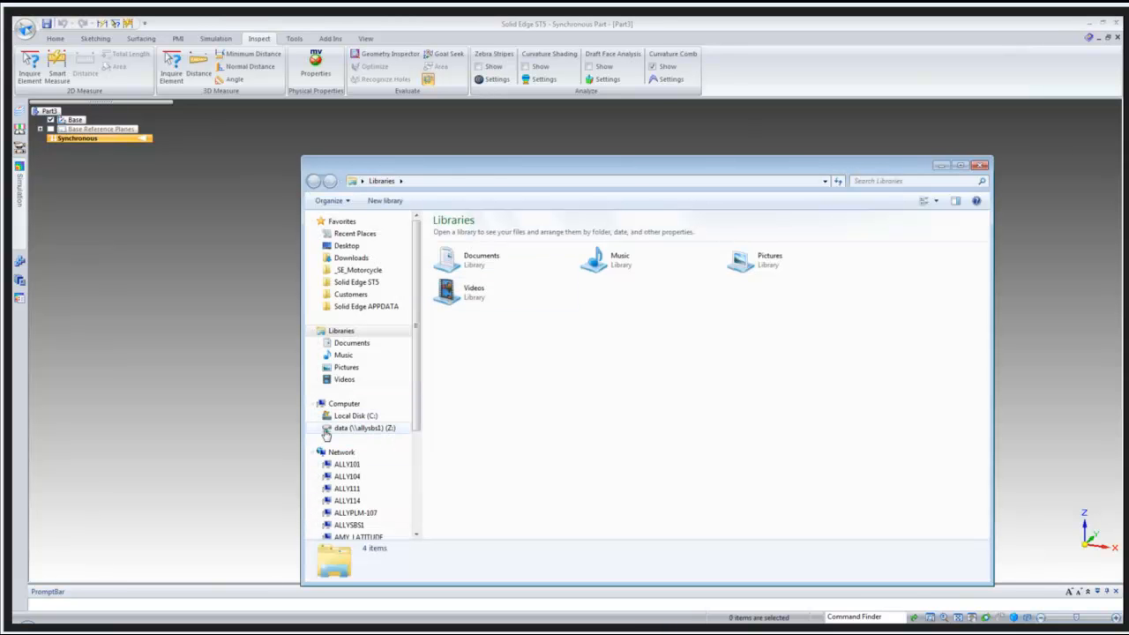
pyautogui.click(422, 182)
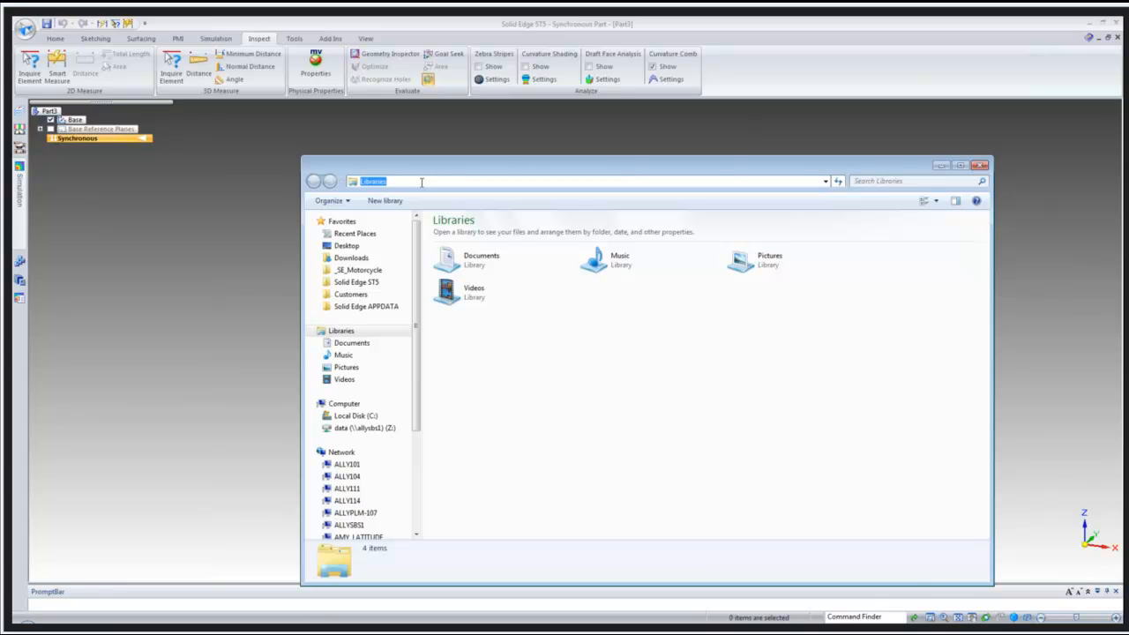
pyautogui.write('%')
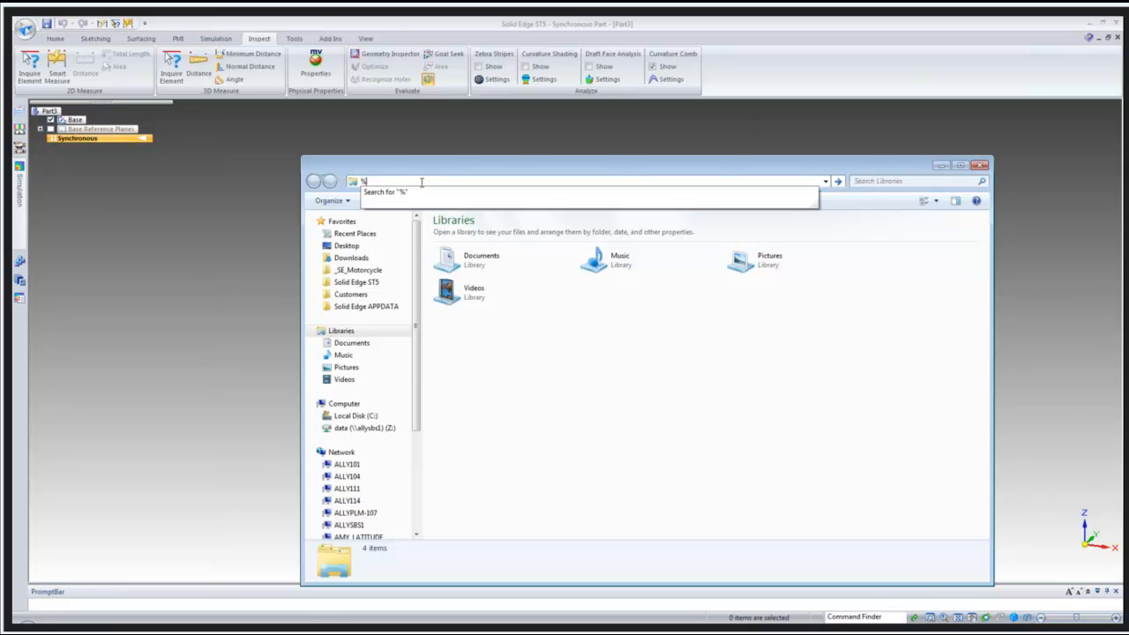
pyautogui.write('appdata%')
pyautogui.press('Return')
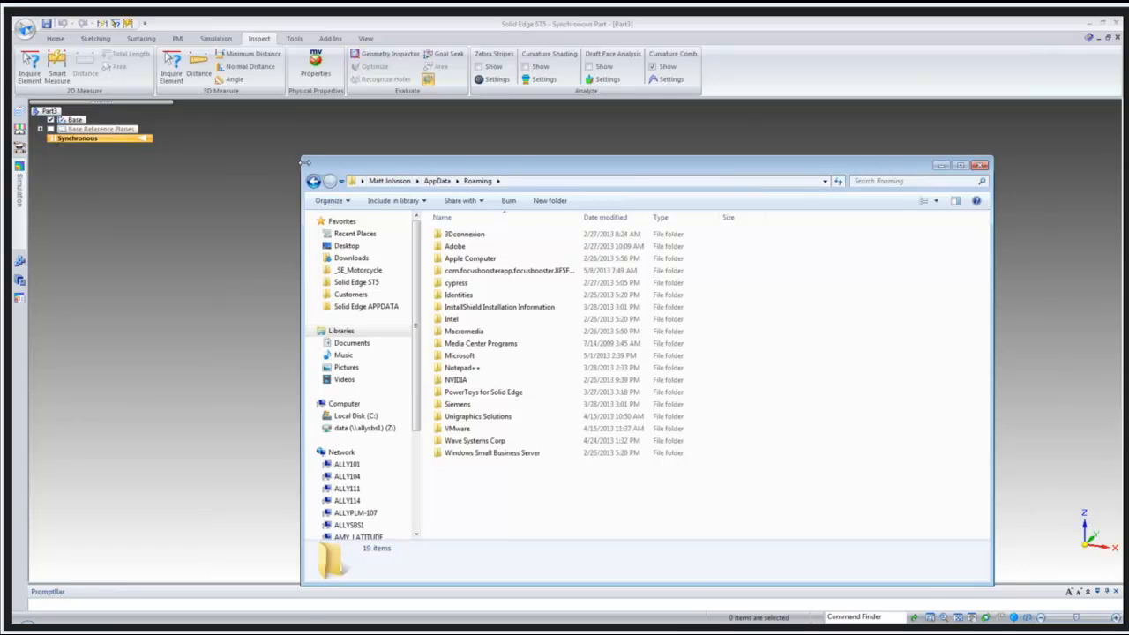
pyautogui.doubleClick(472, 421)
pyautogui.doubleClick(457, 234)
pyautogui.doubleClick(462, 270)
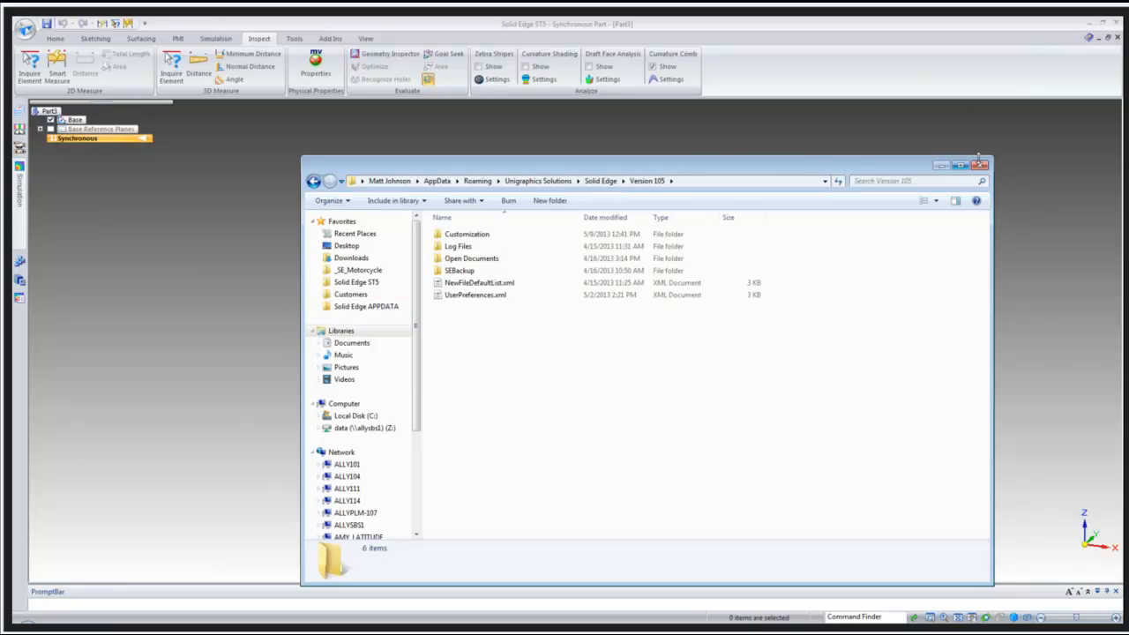
pyautogui.click(982, 165)
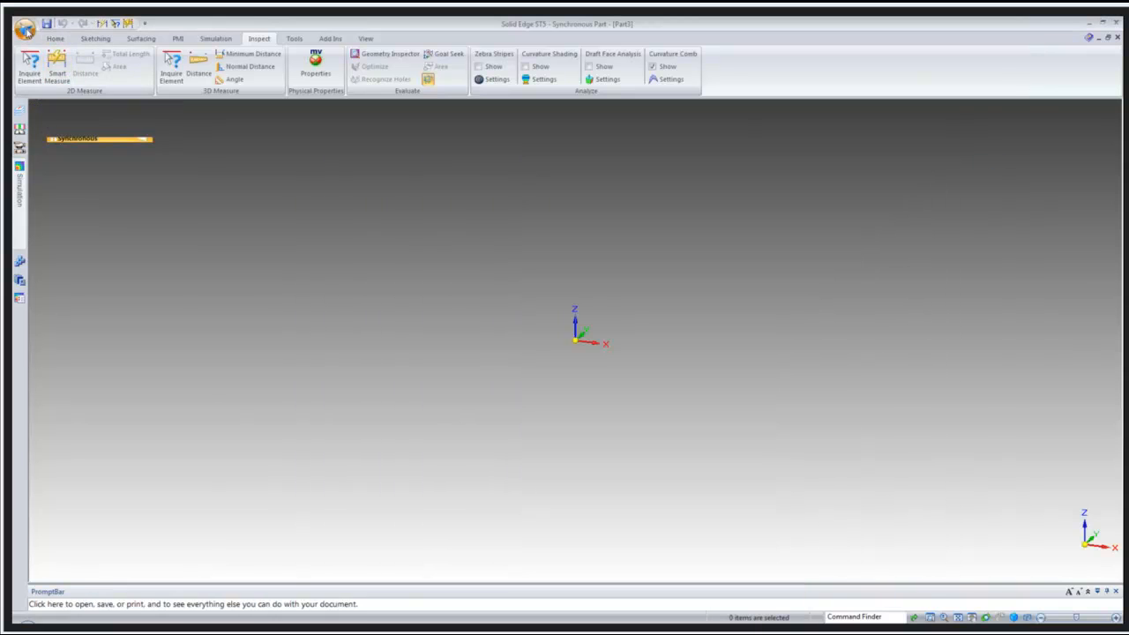
# - Close the open part document and show the Helpers settings in Solid Edge Options
pyautogui.click(24, 29)
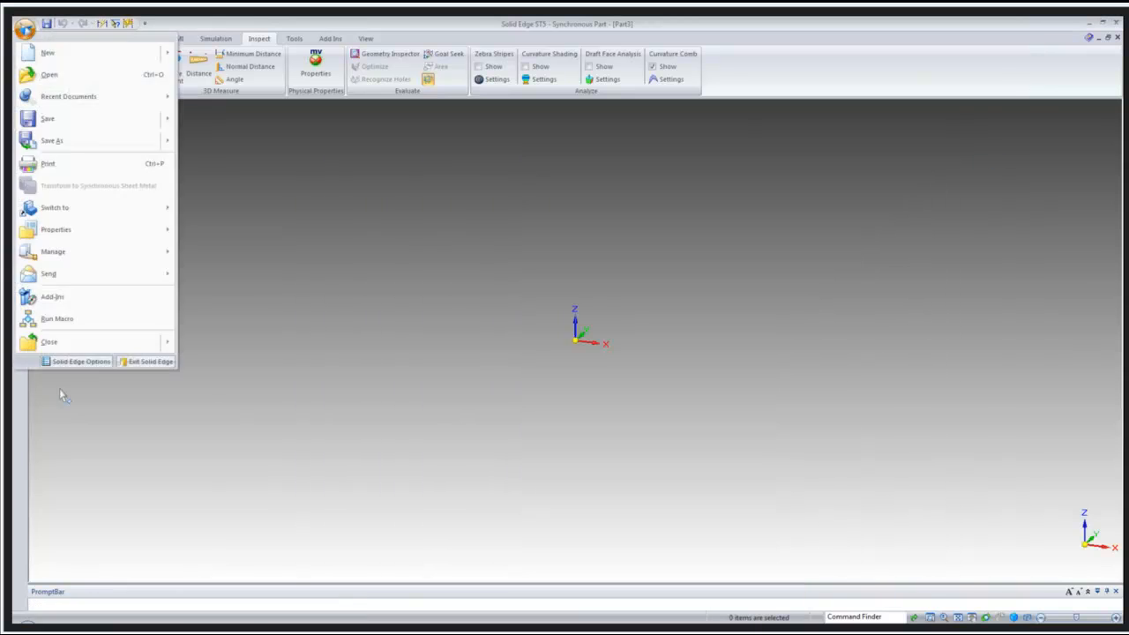
pyautogui.click(49, 341)
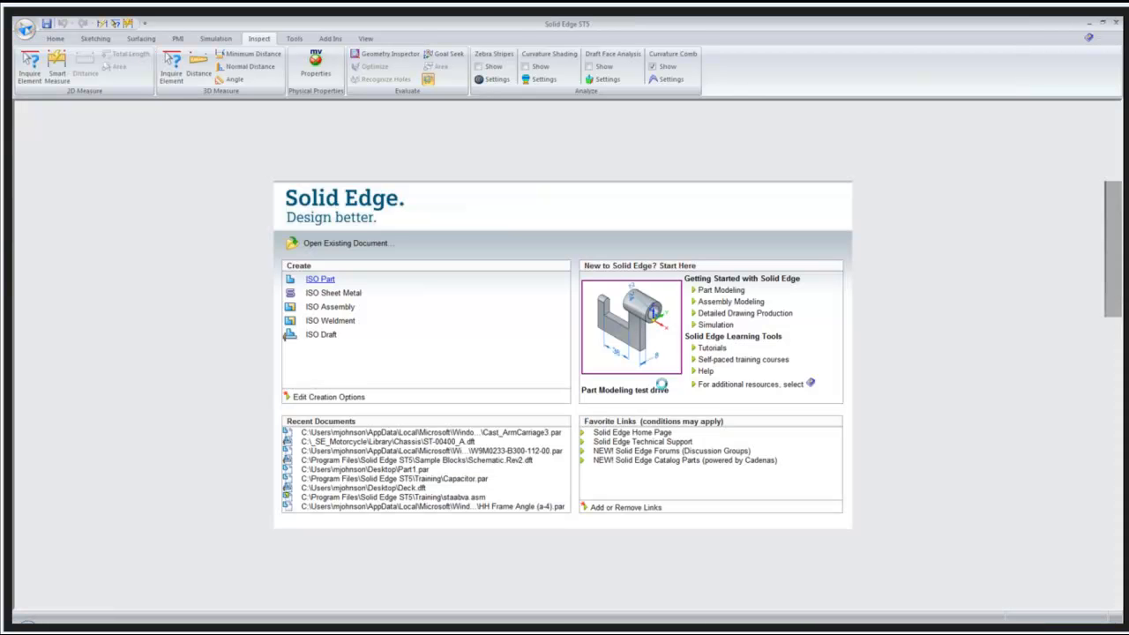
pyautogui.click(24, 29)
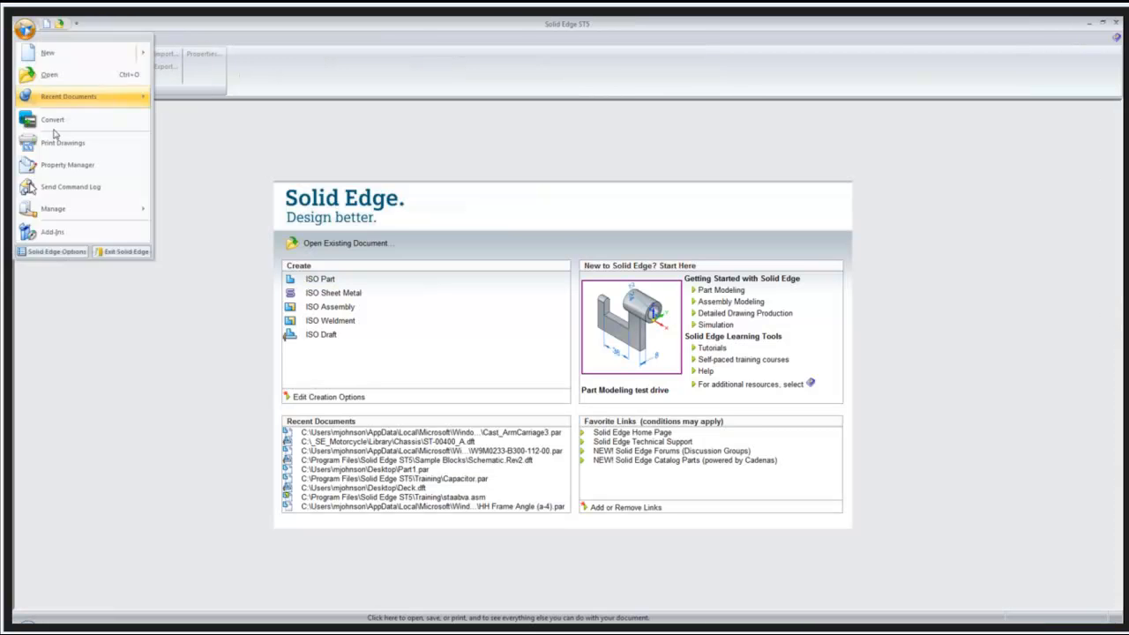
pyautogui.click(51, 251)
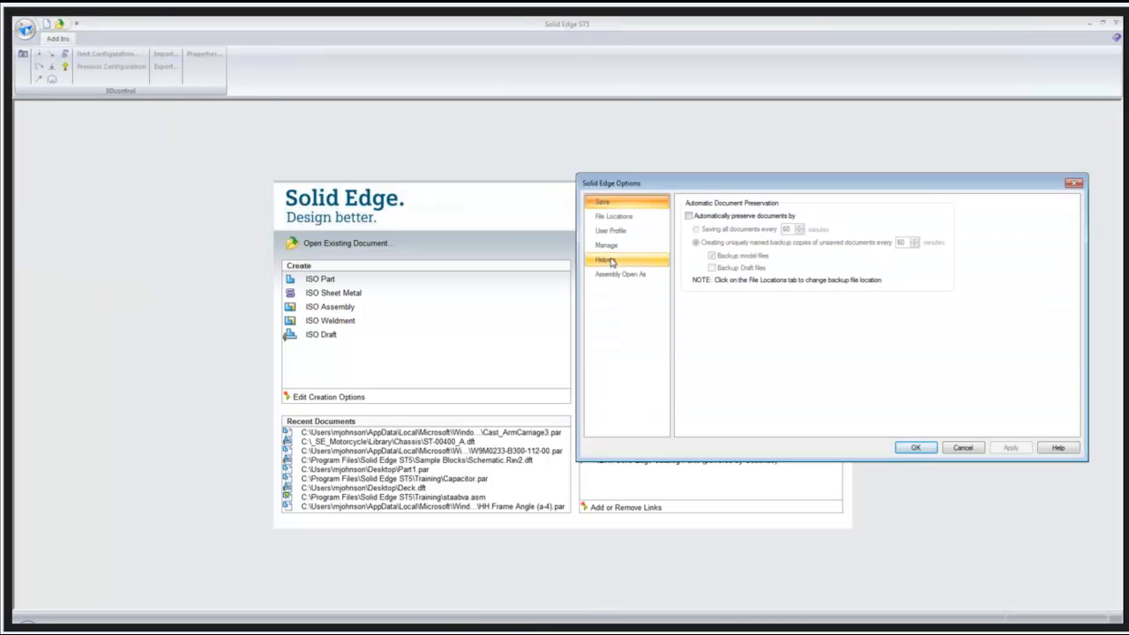
pyautogui.click(612, 261)
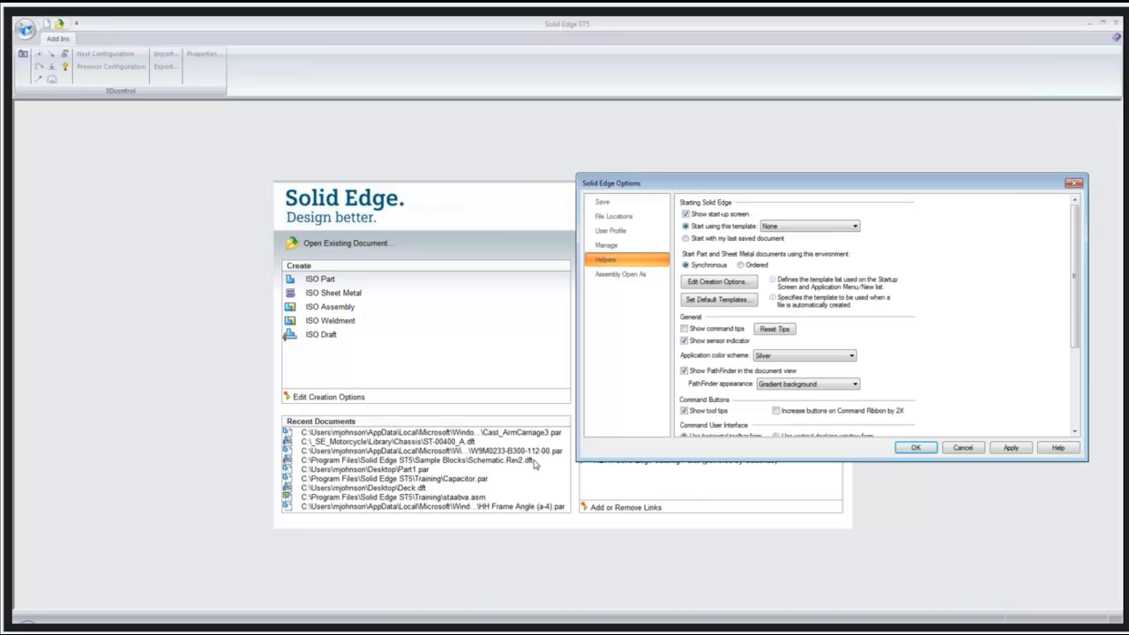
# - Examine the template list in the File Creation Options and cancel out of the options
pyautogui.click(722, 282)
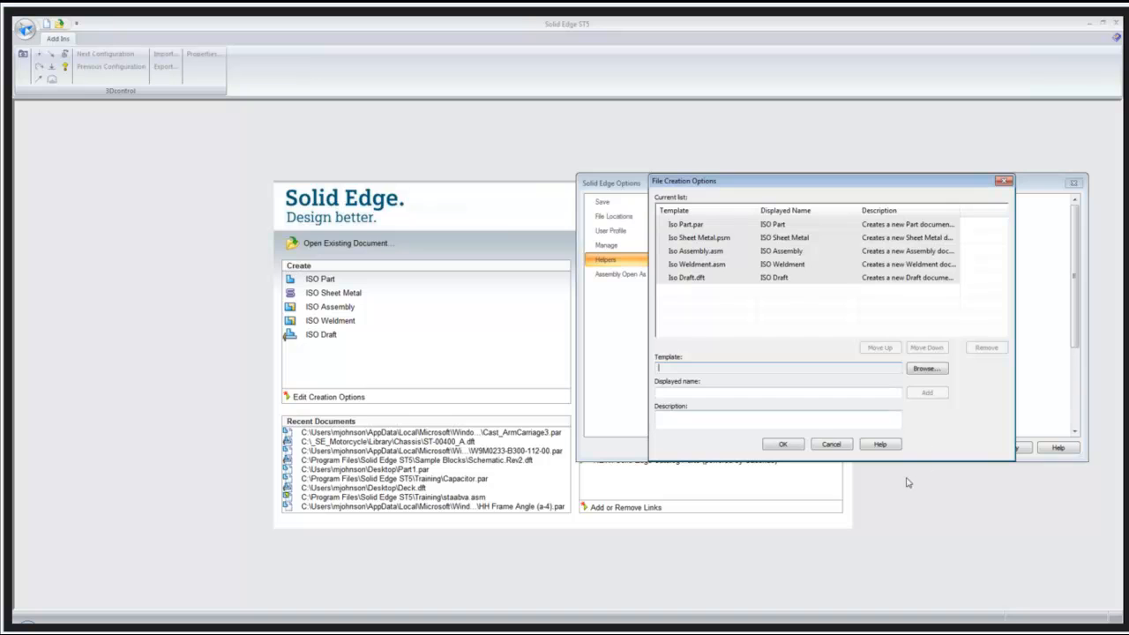
pyautogui.click(831, 444)
pyautogui.click(962, 450)
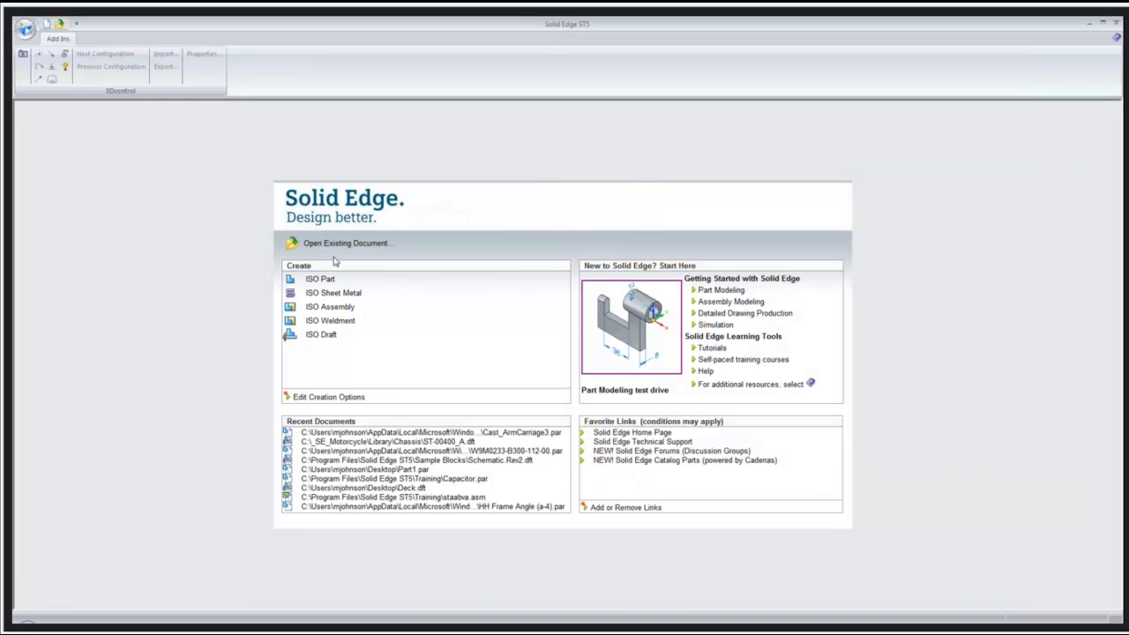
# - Examine the new-document types and the templates available to add through the start screen's creation options, and cancel
pyautogui.click(26, 33)
pyautogui.moveTo(44, 52)
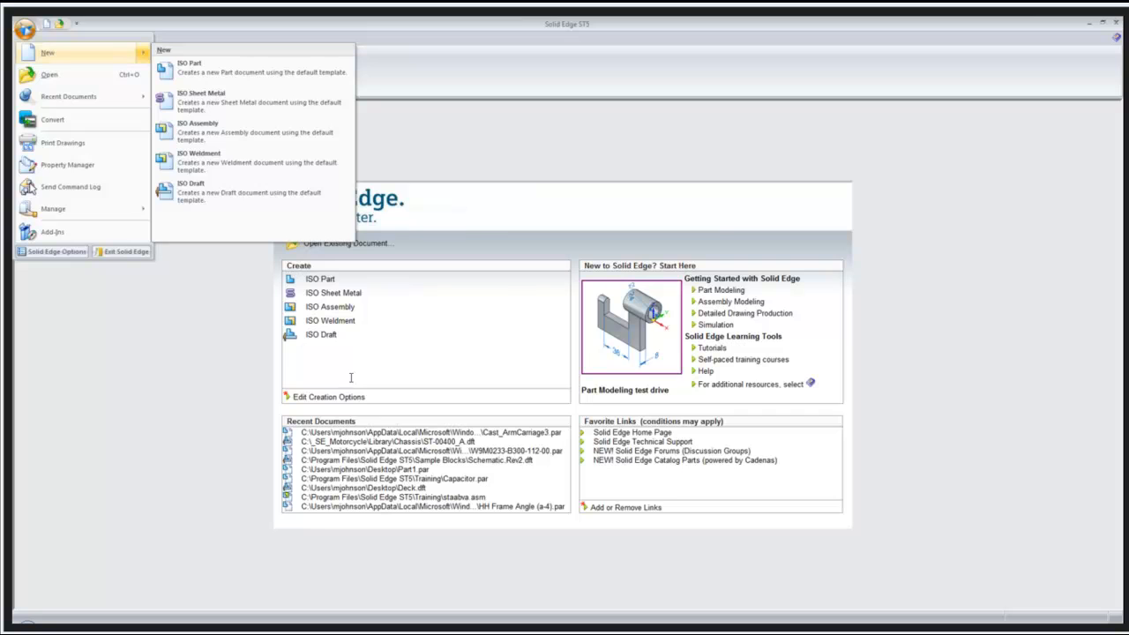
pyautogui.click(333, 403)
pyautogui.click(333, 404)
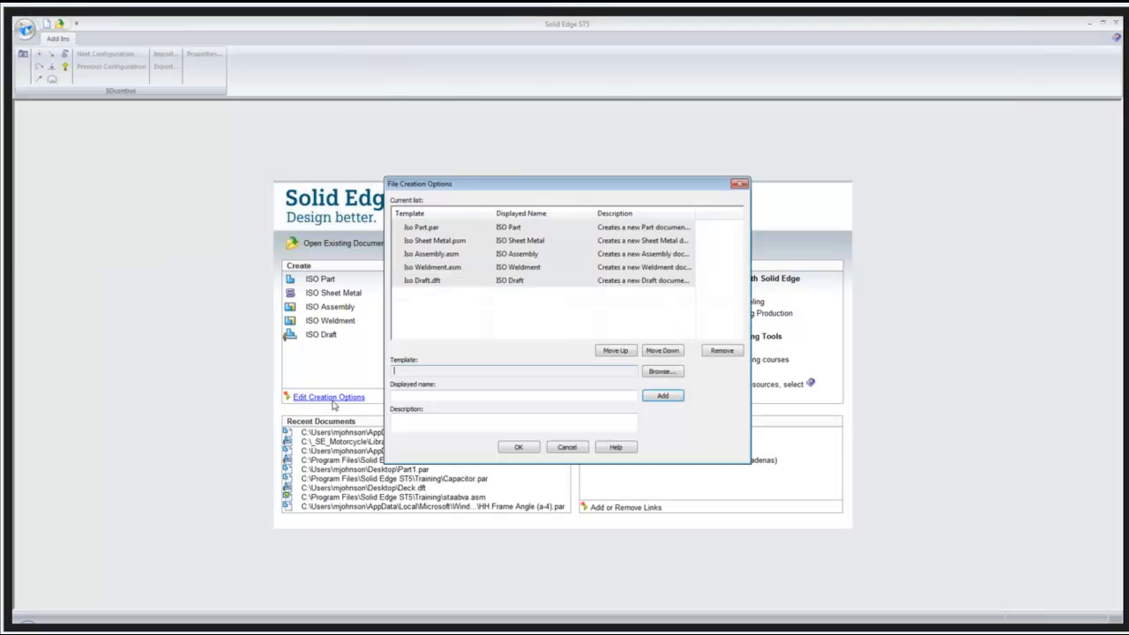
pyautogui.click(663, 371)
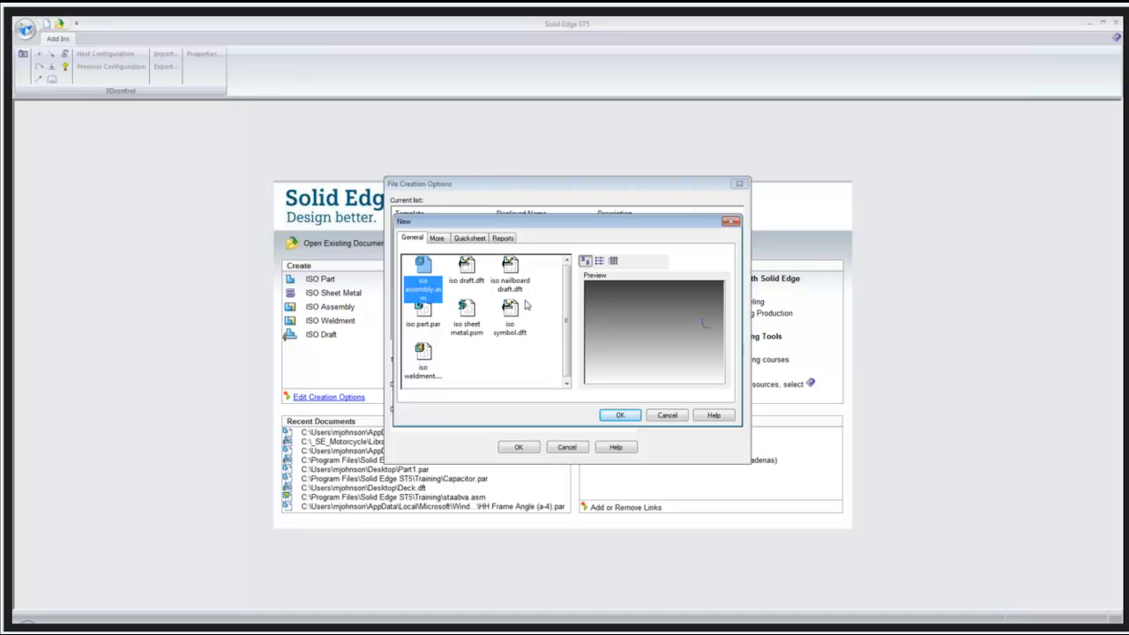
pyautogui.click(668, 415)
pyautogui.click(566, 448)
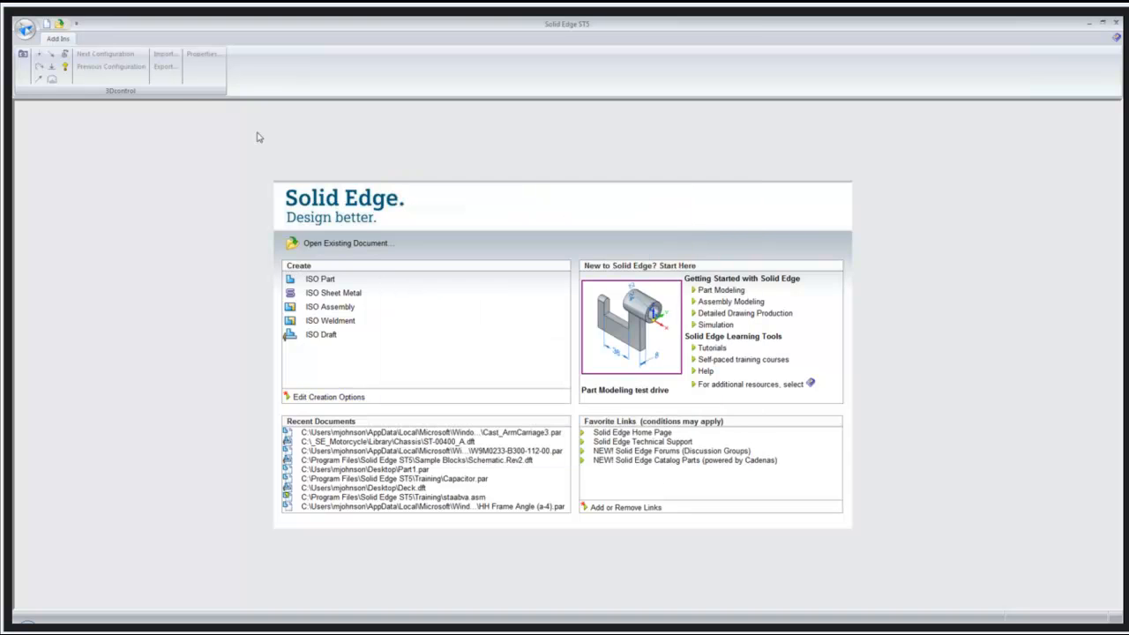
# - Examine the default template assigned to each file type in the Helpers options and close the options
pyautogui.click(19, 32)
pyautogui.click(53, 251)
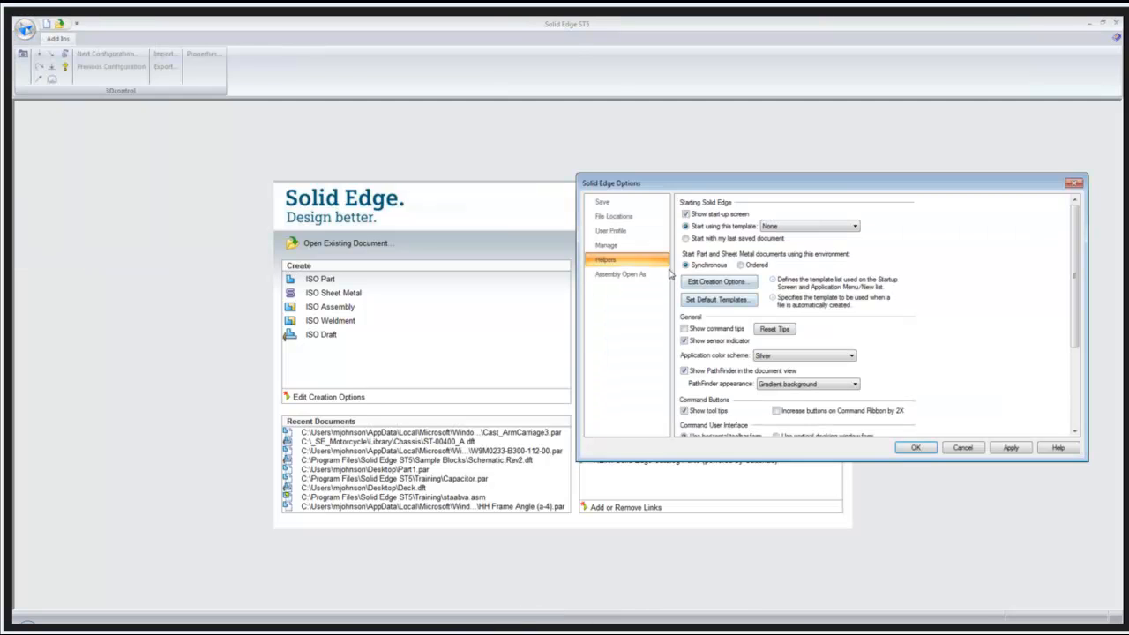
pyautogui.click(711, 301)
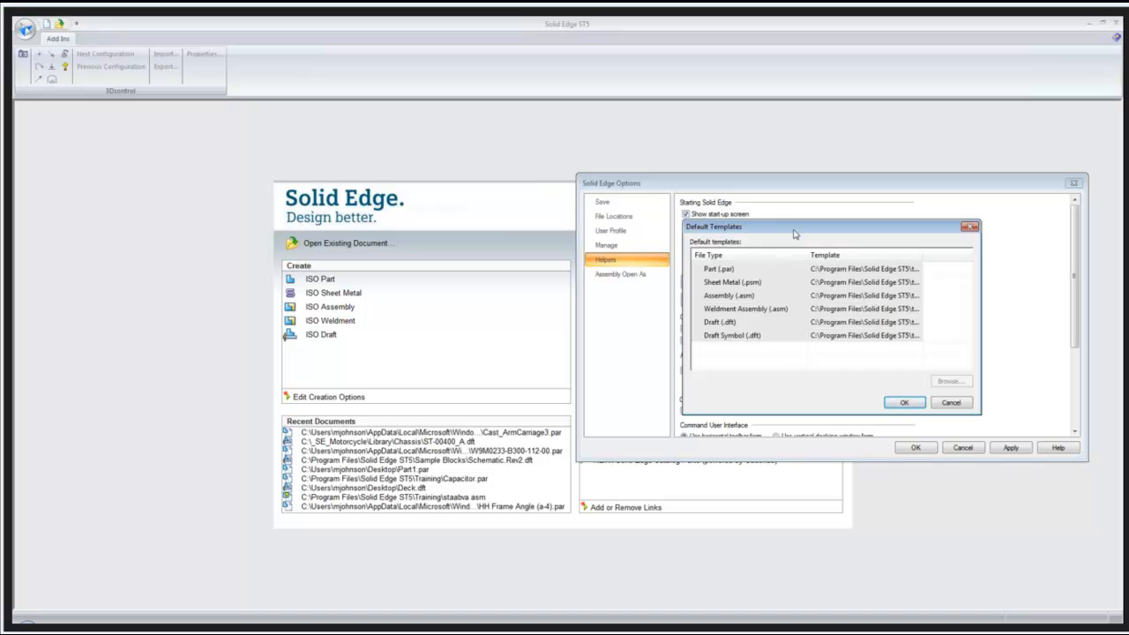
pyautogui.click(901, 404)
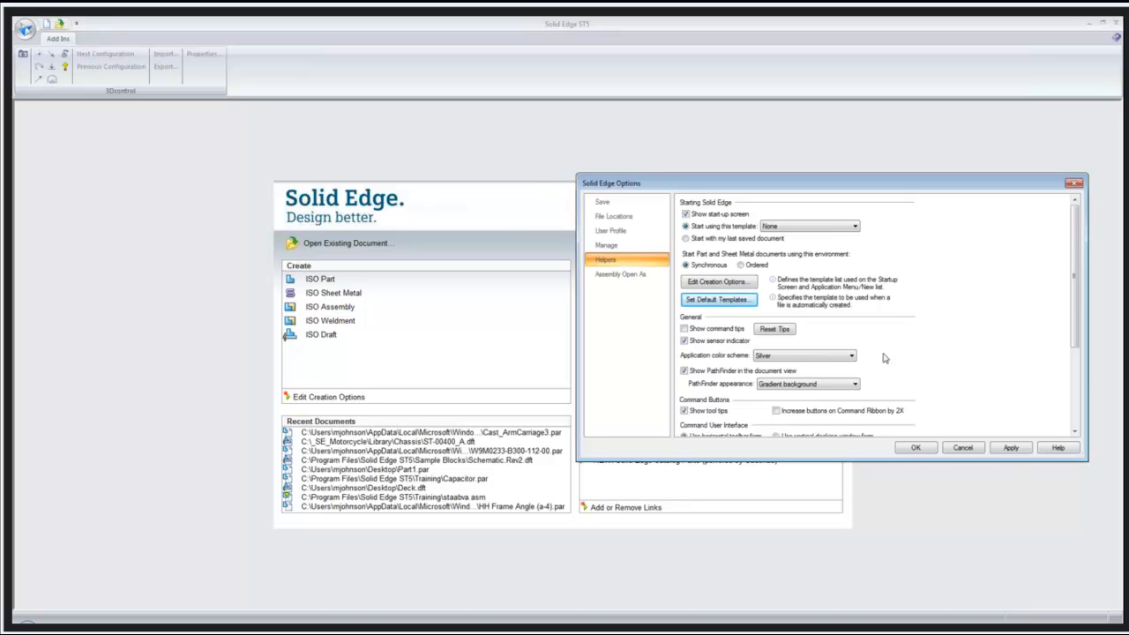
pyautogui.click(963, 447)
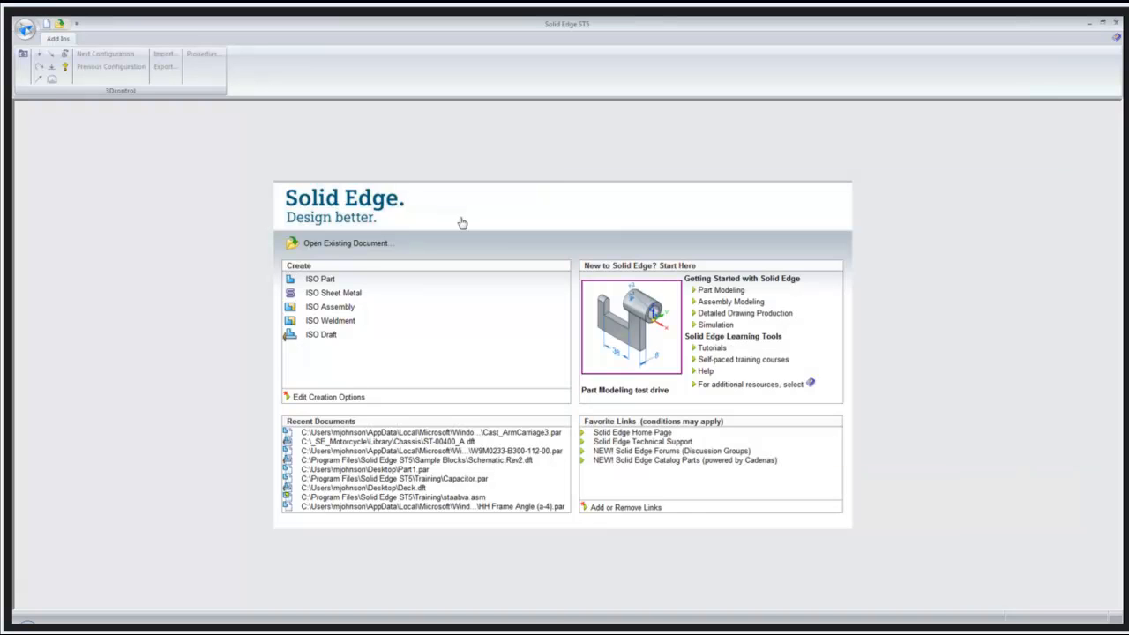
# - Bring up the New document template dialog and place the Solid Edge ST5 Template folder beside it in Windows Explorer
pyautogui.click(21, 30)
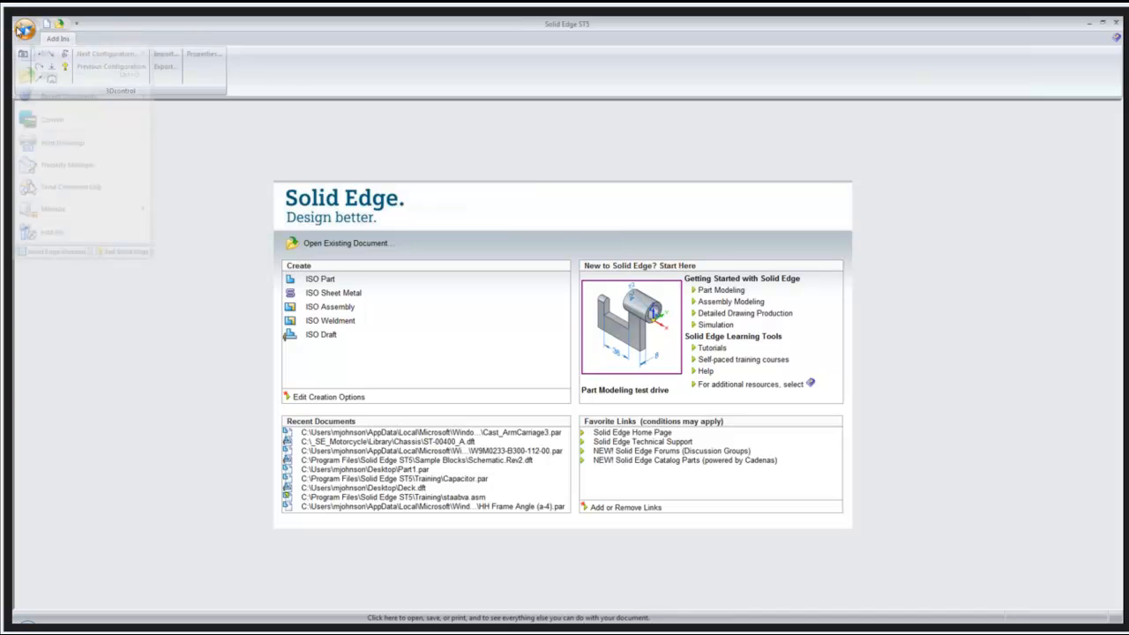
pyautogui.click(45, 56)
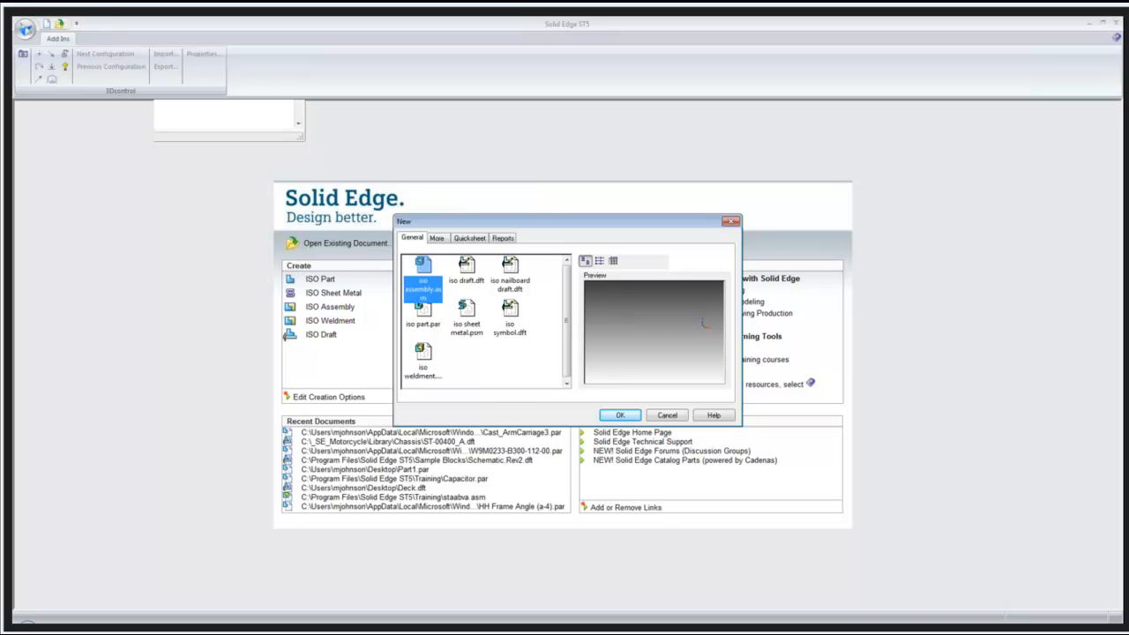
pyautogui.press('super+e')
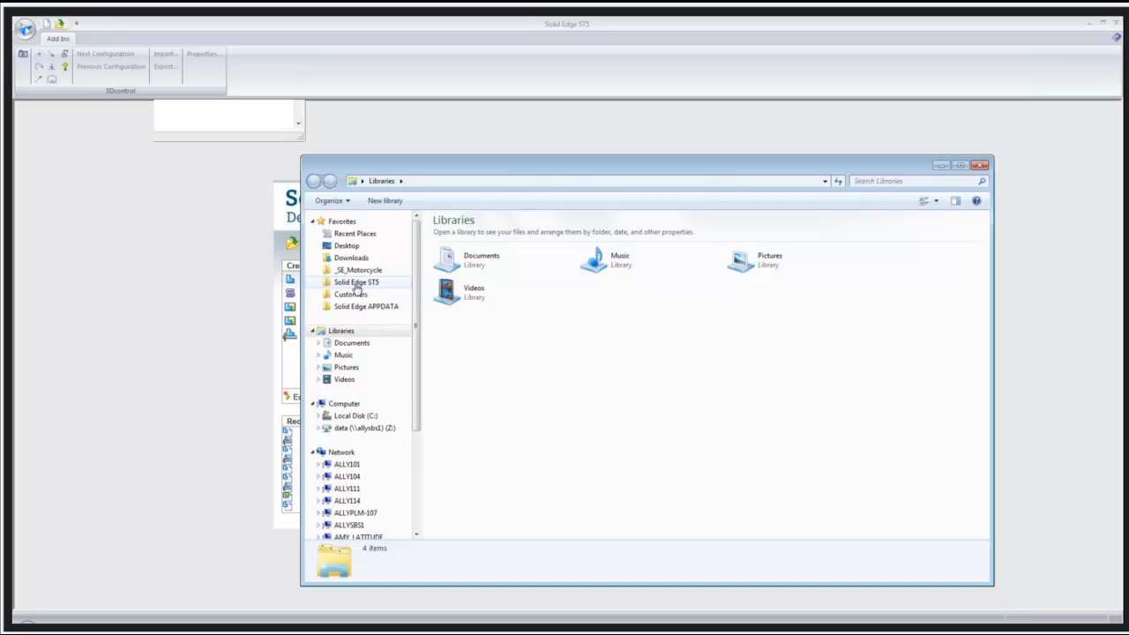
pyautogui.click(355, 284)
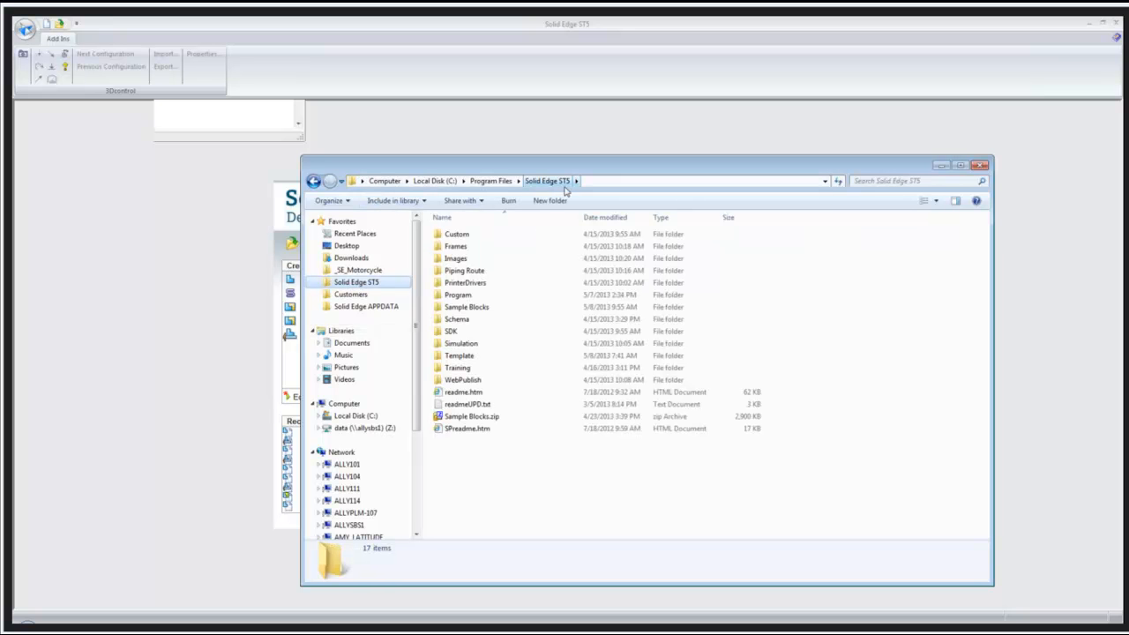
pyautogui.click(460, 357)
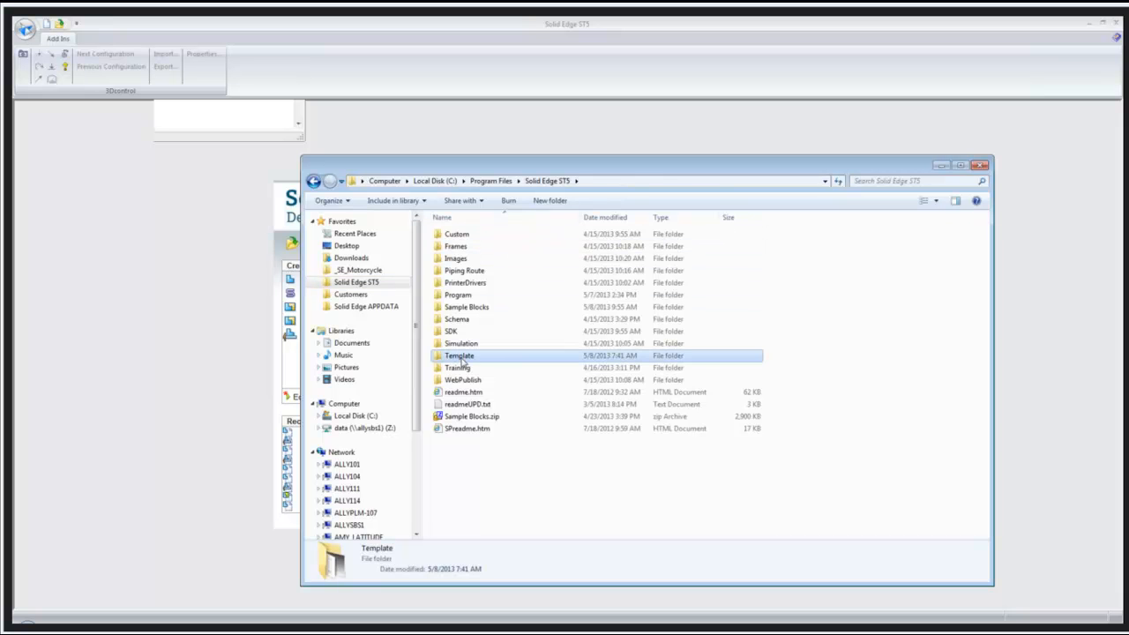
pyautogui.doubleClick(460, 357)
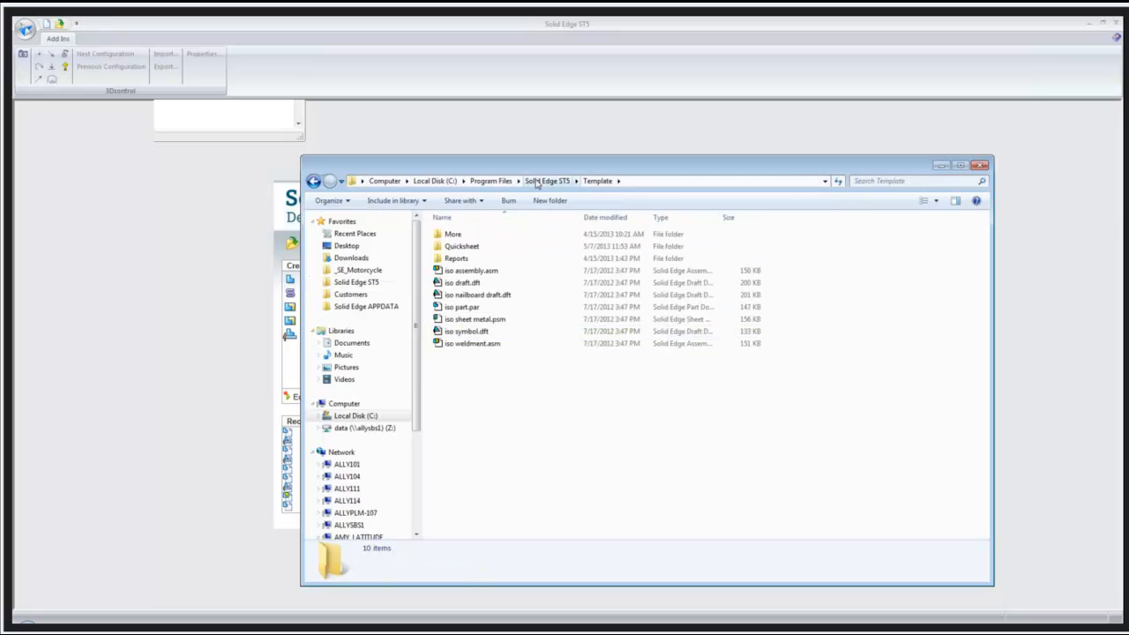
pyautogui.moveTo(538, 169); pyautogui.dragTo(802, 145)
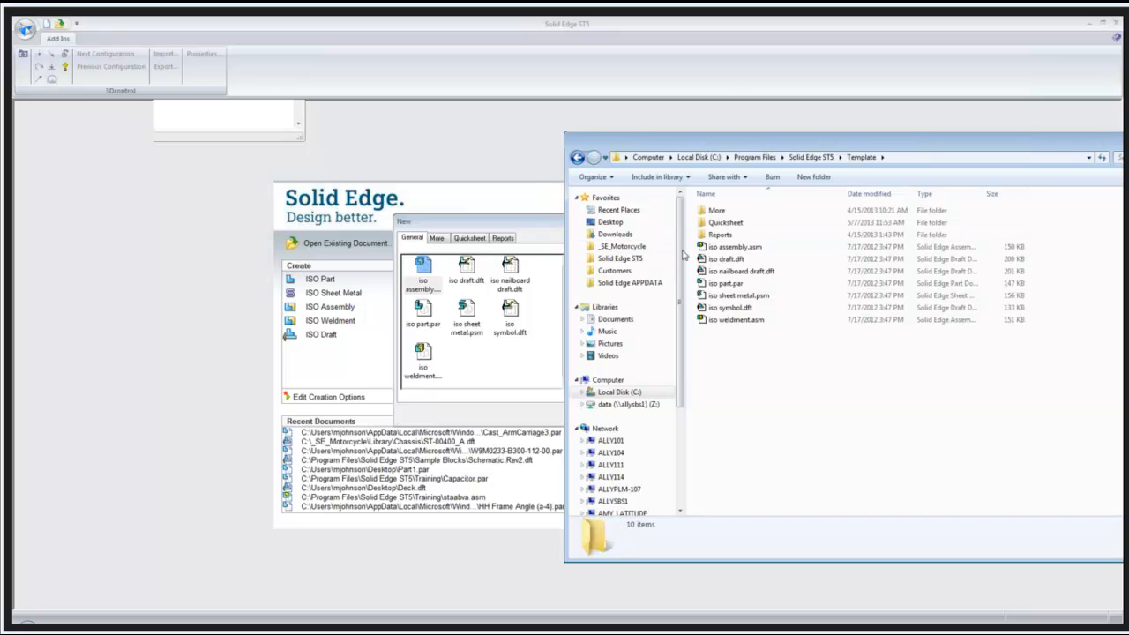
# - Create a folder named My Tempates inside the Template folder
pyautogui.click(811, 176)
pyautogui.write('M')
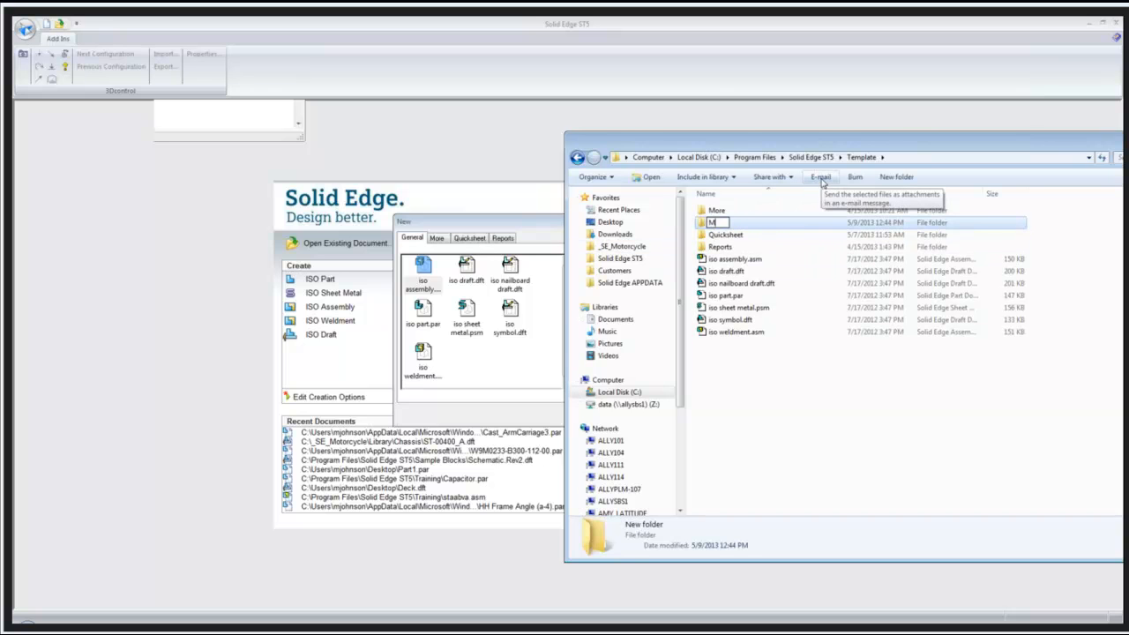
pyautogui.write('y Tempates')
pyautogui.click(743, 441)
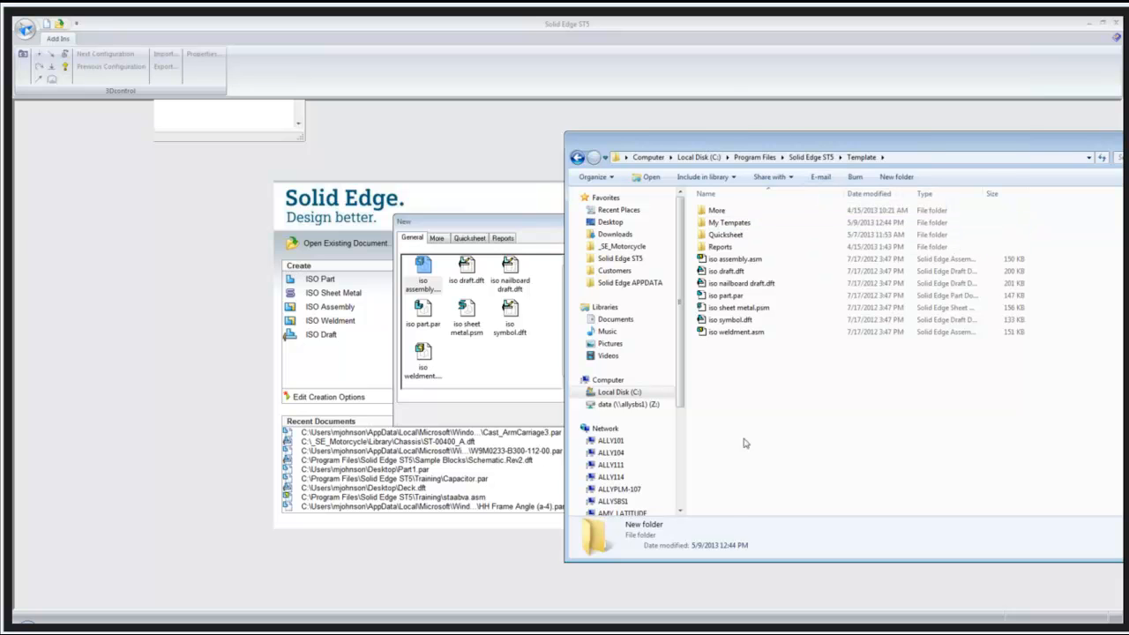
# - Copy iso sheet metal.psm, iso symbol.dft and iso weldment.asm from the Template folder into the My Tempates folder
pyautogui.click(727, 332)
pyautogui.keyDown('shift'); pyautogui.click(716, 310); pyautogui.keyUp('shift')
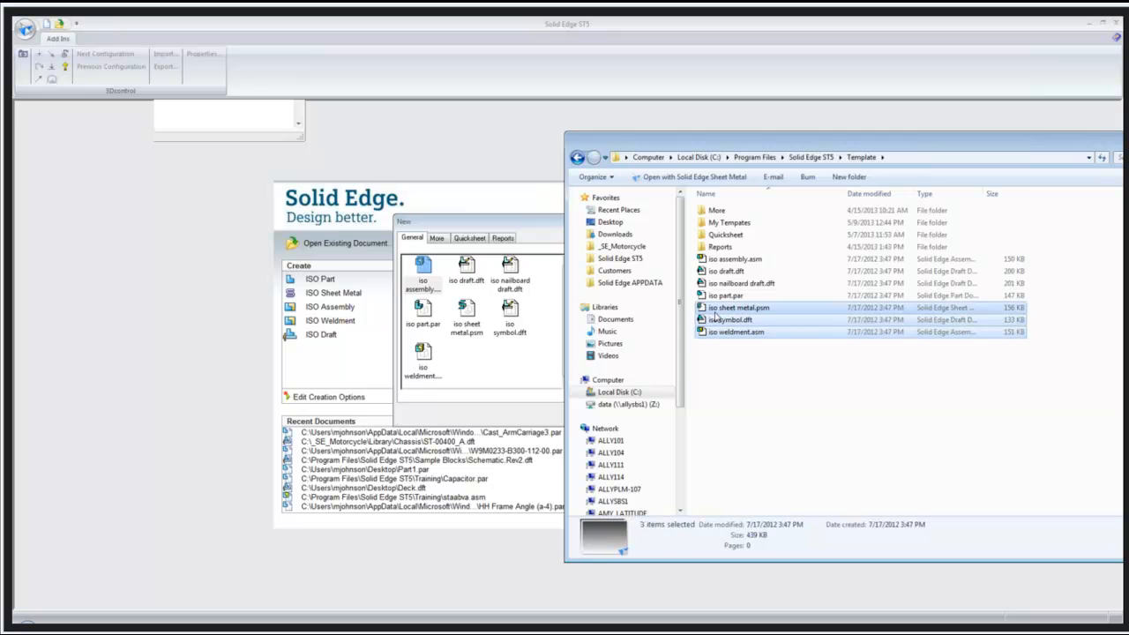
pyautogui.doubleClick(729, 223)
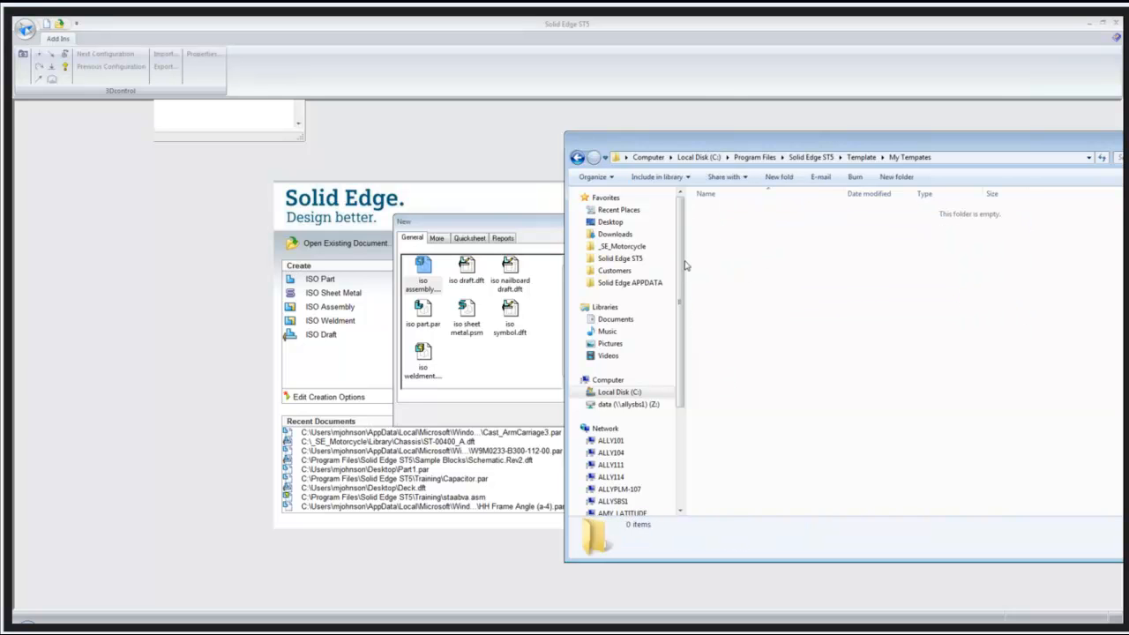
pyautogui.hotkey('ctrl', 'v')
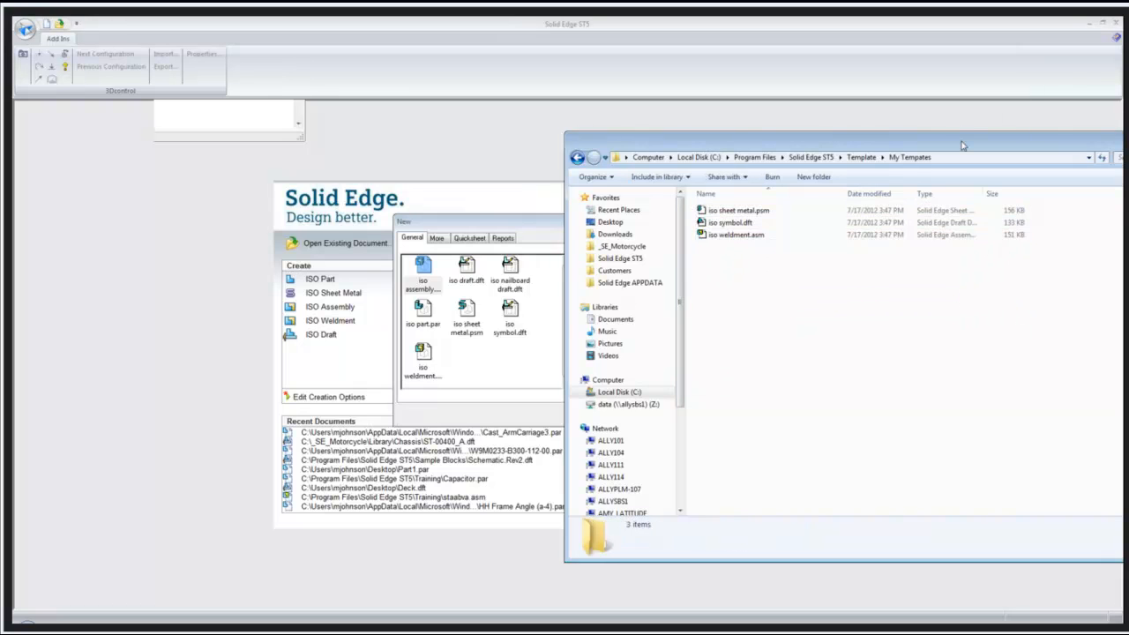
# - Put the Explorer window away, reopen the New document dialog to view the templates under My Tempates, and cancel it
pyautogui.moveTo(962, 145); pyautogui.dragTo(876, 150)
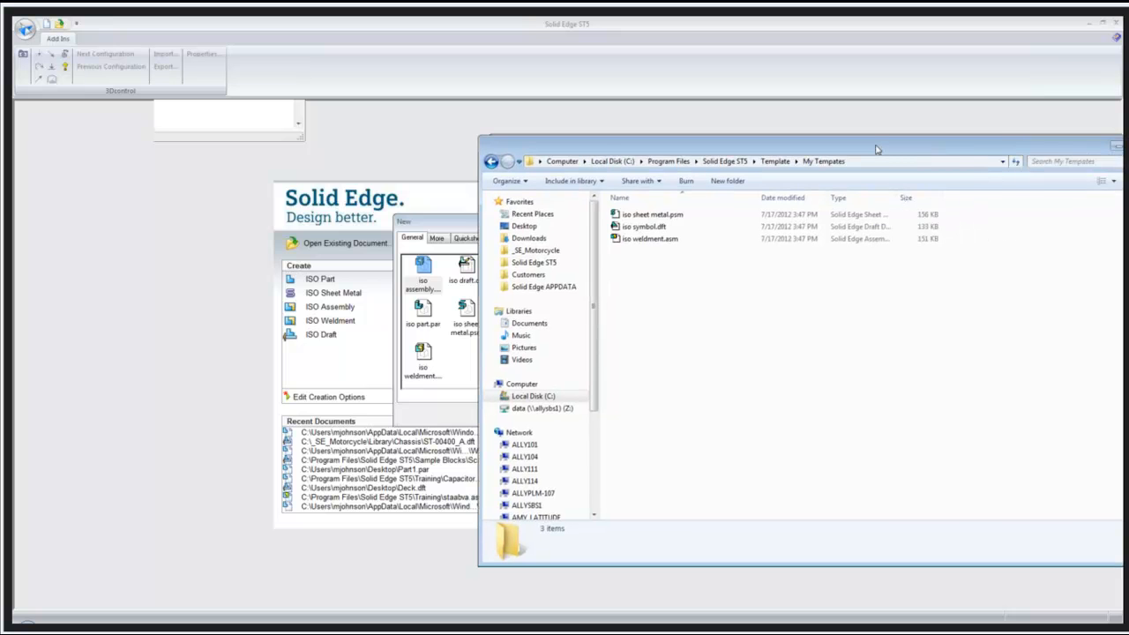
pyautogui.click(1039, 145)
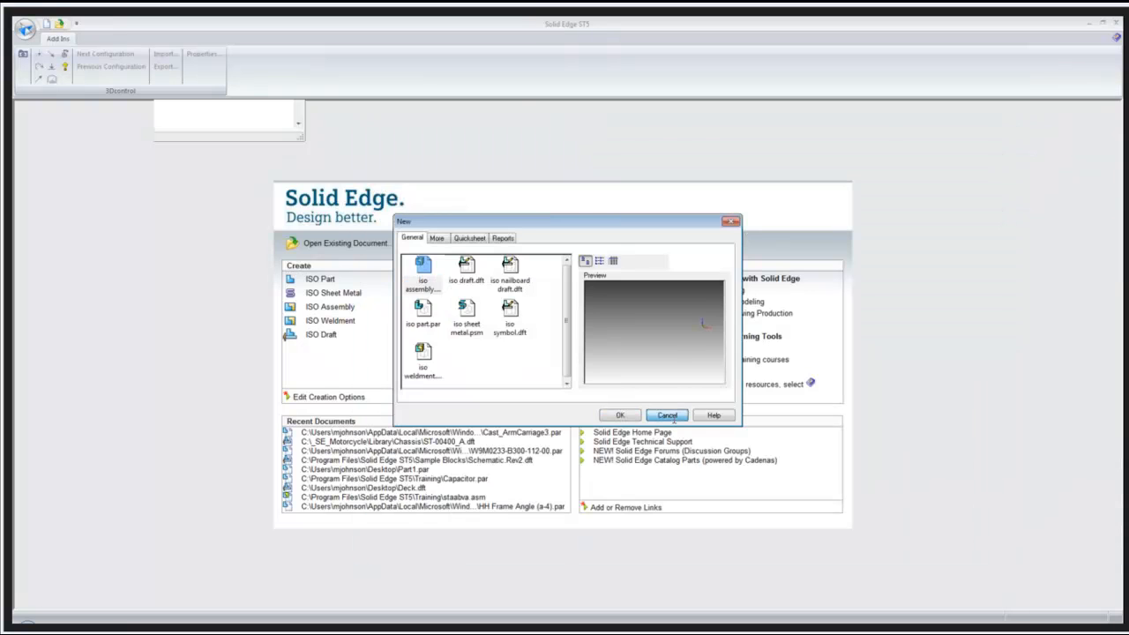
pyautogui.click(672, 418)
pyautogui.click(25, 29)
pyautogui.click(50, 57)
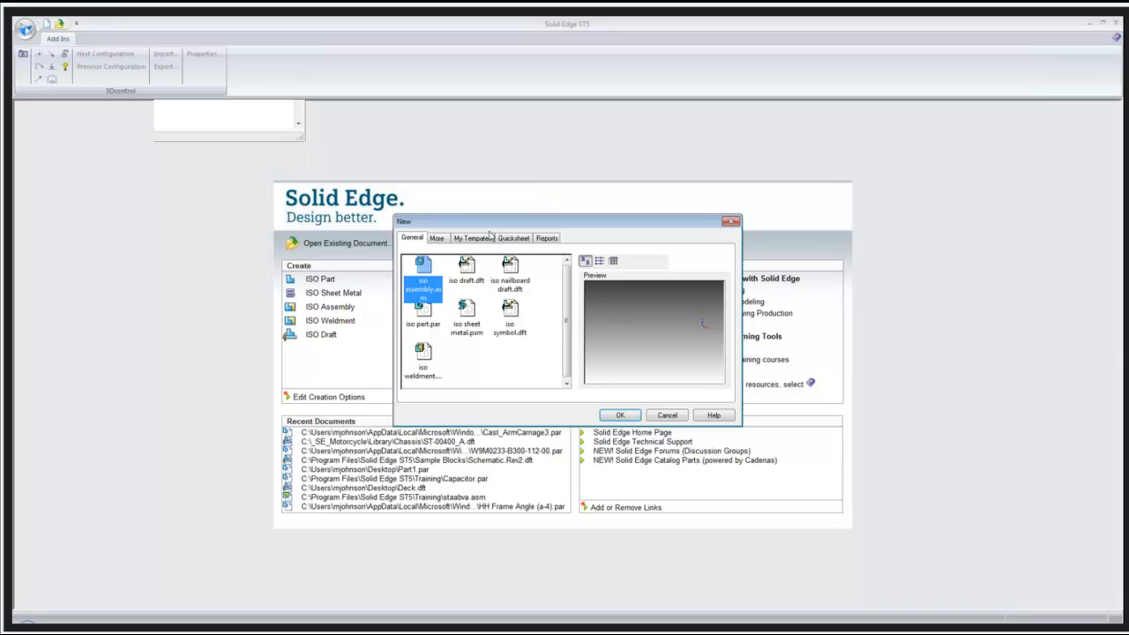
pyautogui.click(475, 240)
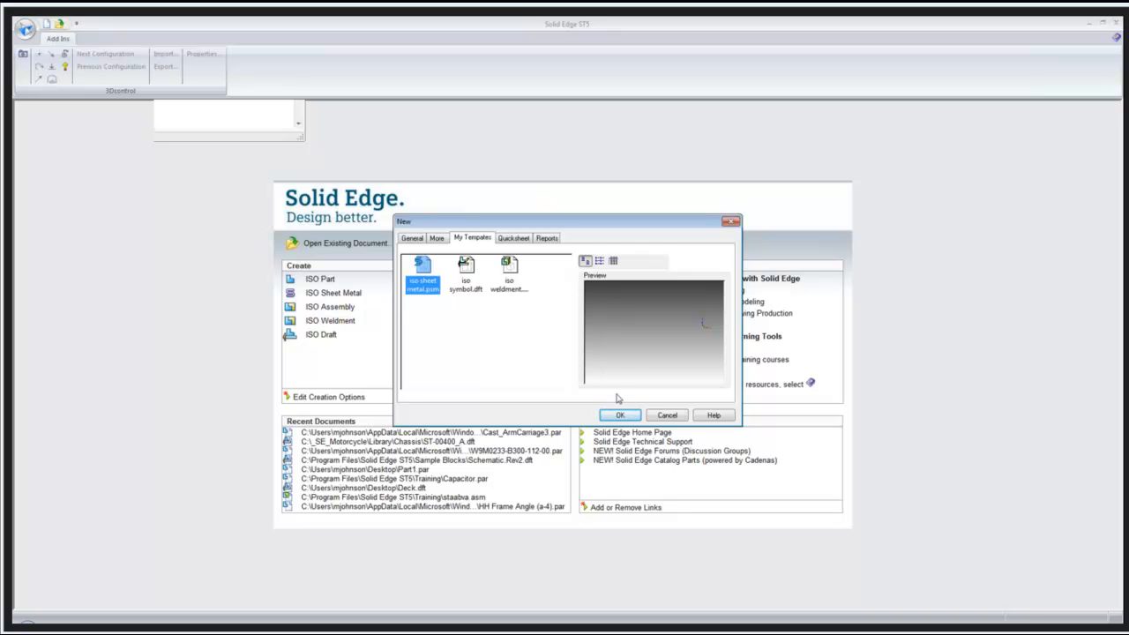
pyautogui.click(671, 417)
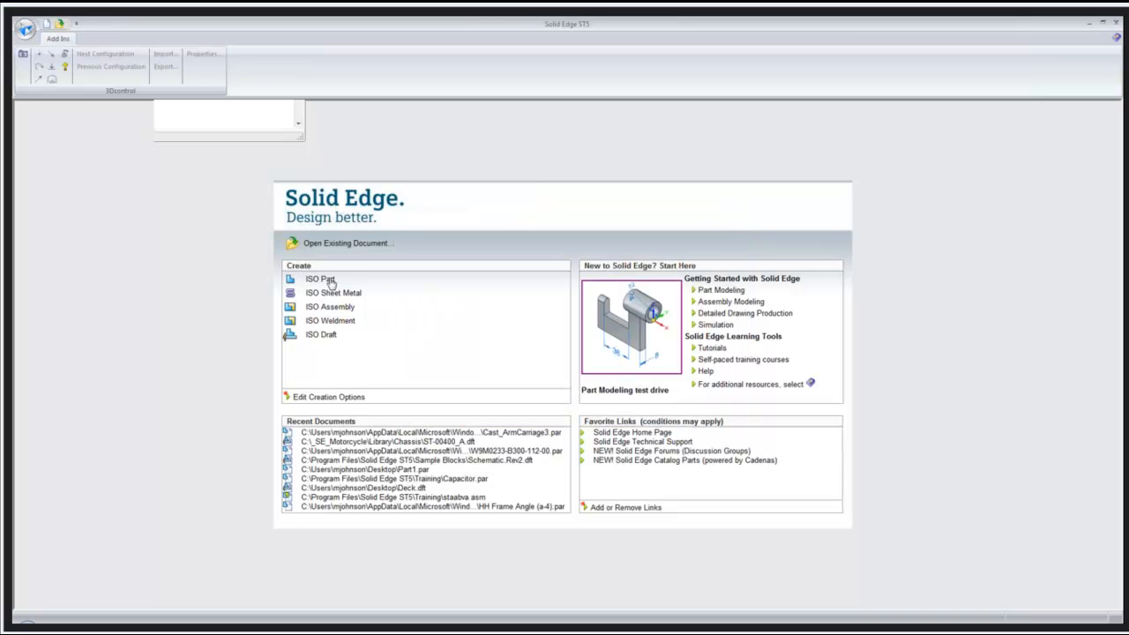
# - Create a new ISO Part and sketch a center-based rectangle beside the origin
pyautogui.click(334, 279)
pyautogui.click(54, 39)
pyautogui.click(139, 66)
pyautogui.click(430, 293)
pyautogui.click(540, 403)
pyautogui.press('Escape')
# - Extrude the rectangular region about 17 mm into a solid plate
pyautogui.click(392, 296)
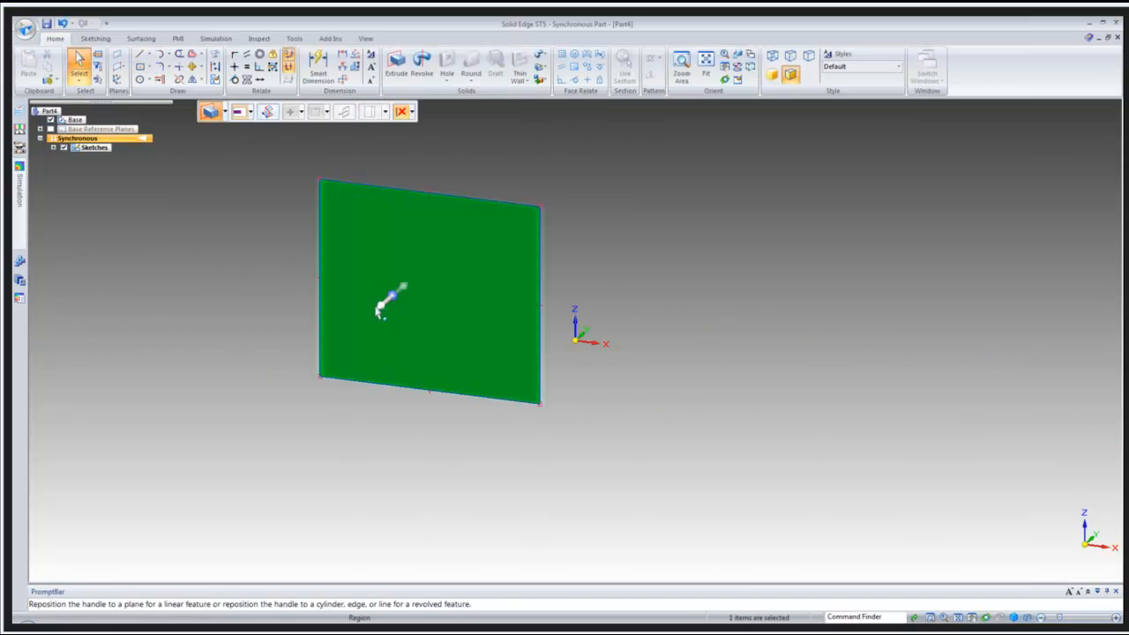
pyautogui.click(391, 297)
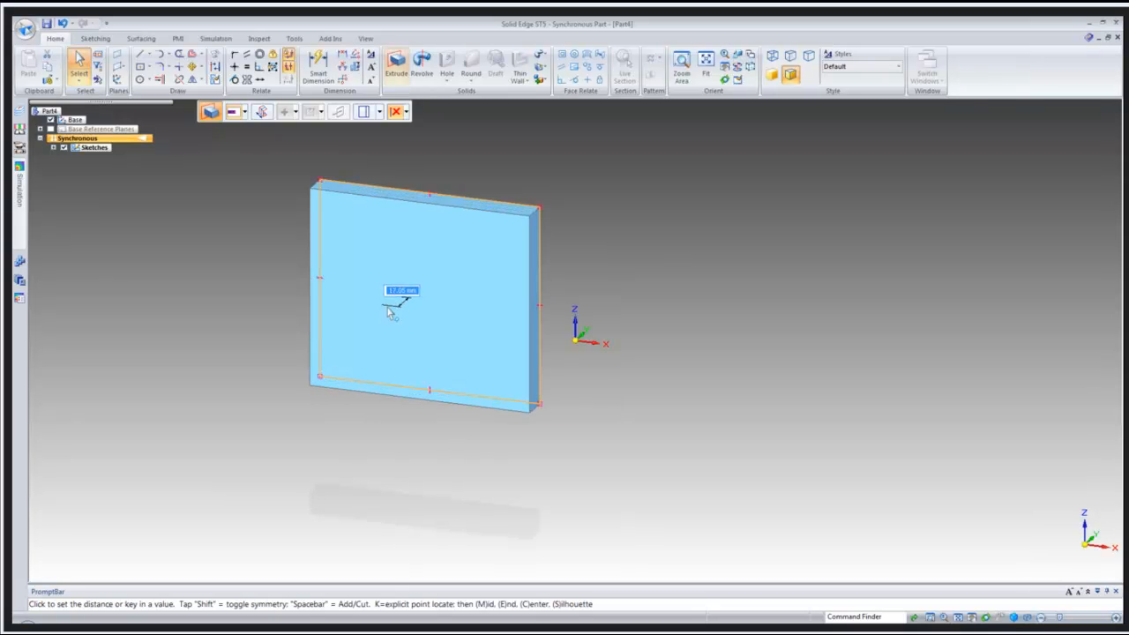
pyautogui.click(391, 306)
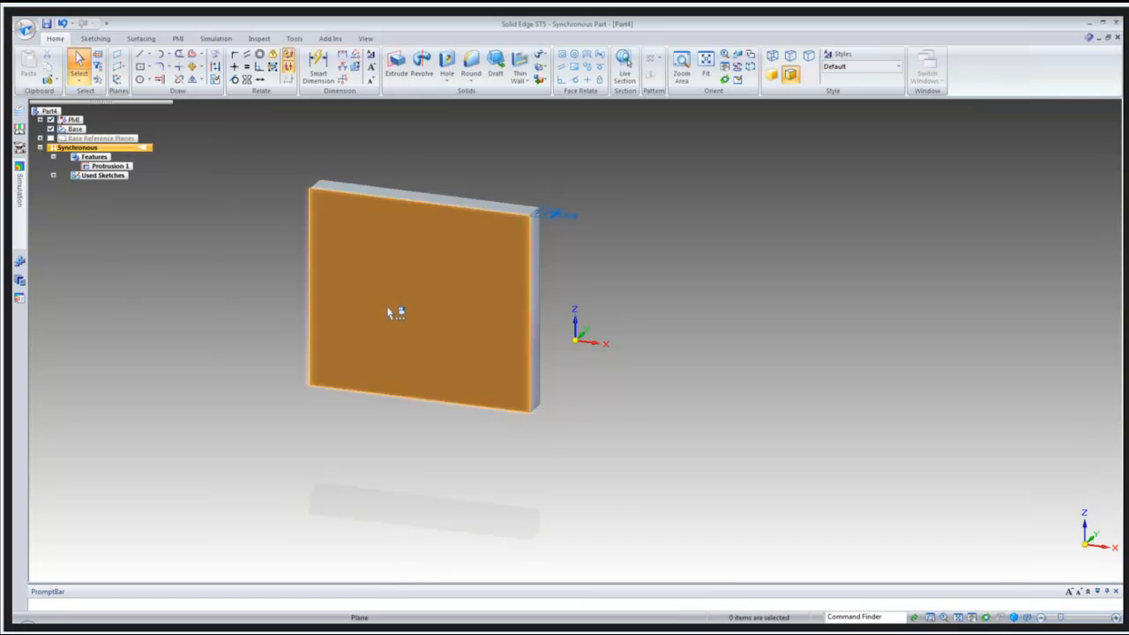
# - Configure the Hole command for a threaded hole in inch units with a 0.25 in diameter
pyautogui.click(447, 69)
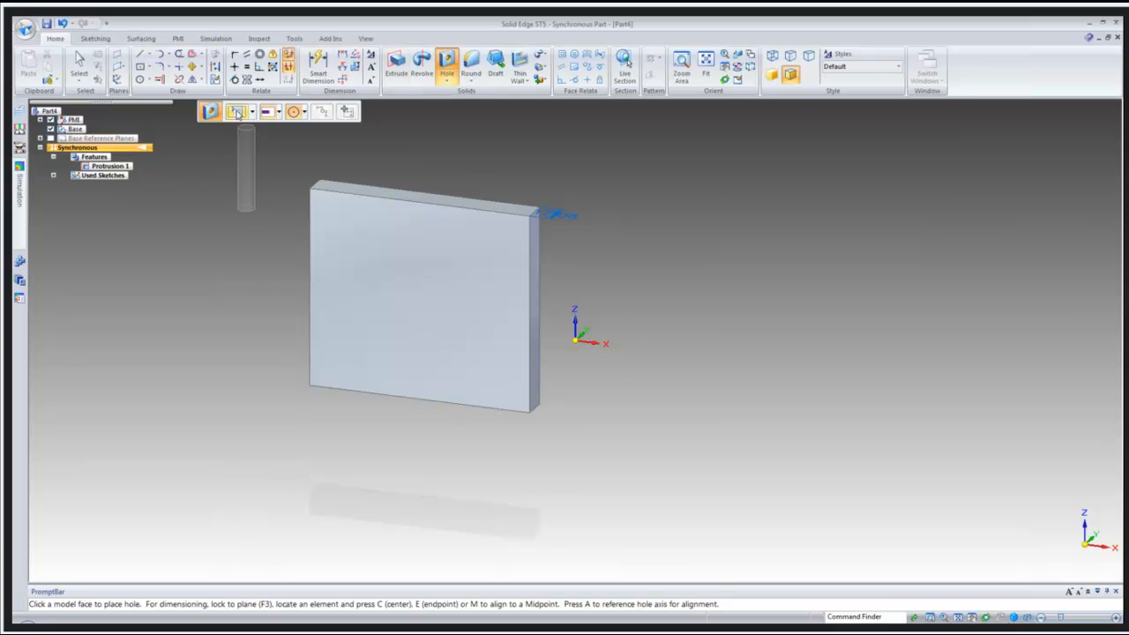
pyautogui.click(237, 112)
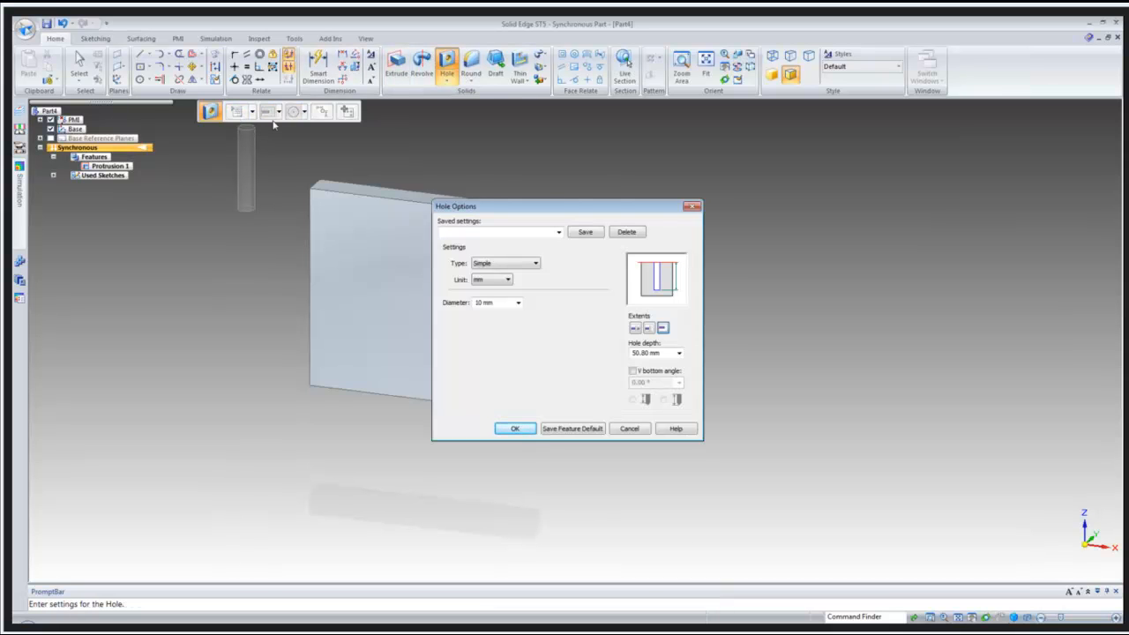
pyautogui.click(529, 264)
pyautogui.click(499, 275)
pyautogui.click(494, 280)
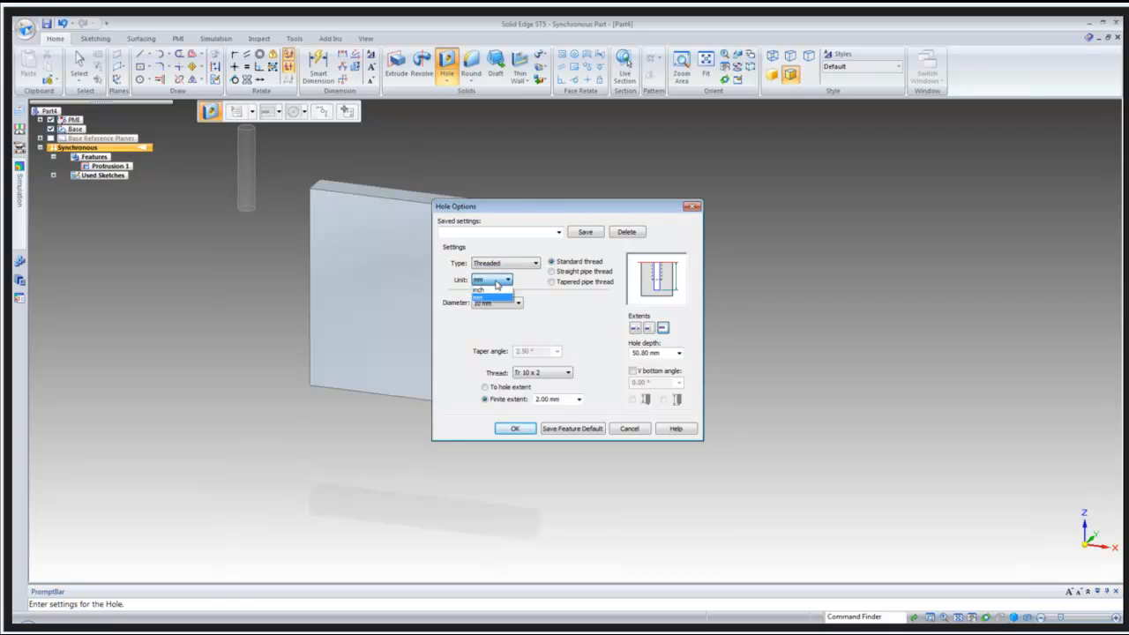
pyautogui.click(492, 292)
pyautogui.click(498, 303)
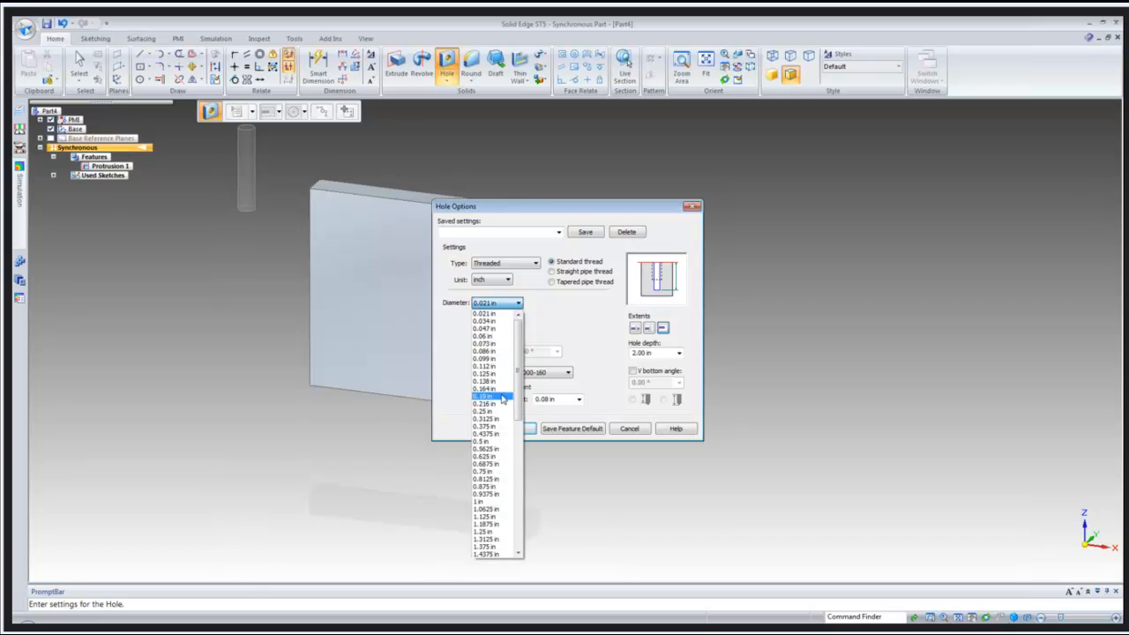
pyautogui.click(497, 412)
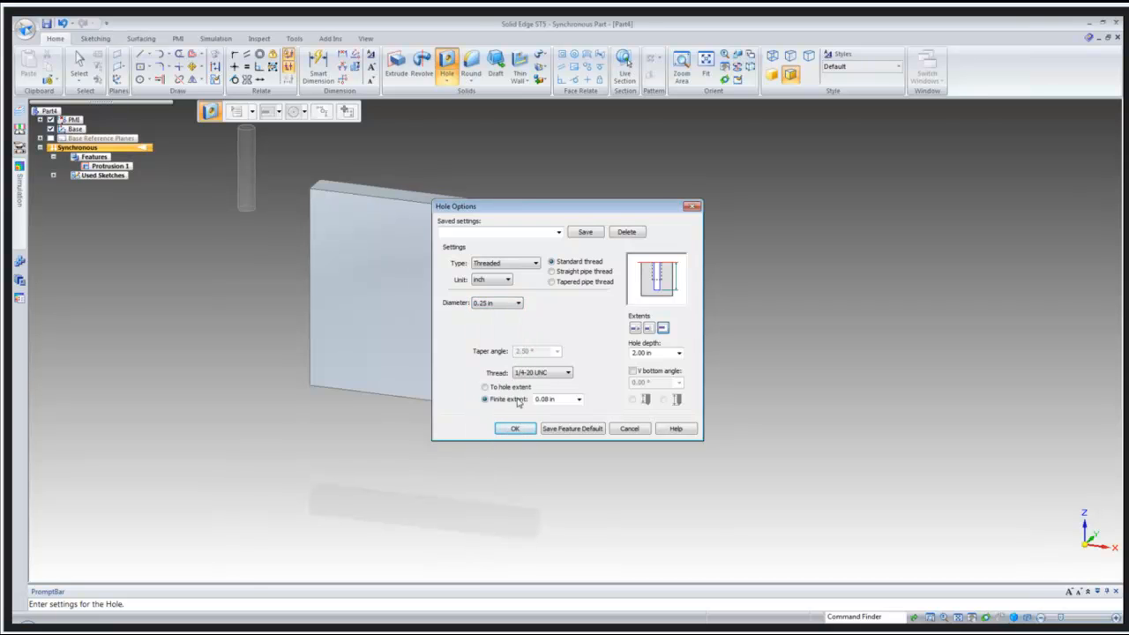
# - Assign the 1/4-20 UNC thread to the full hole extent and place the hole near the middle of the plate's front face
pyautogui.click(554, 375)
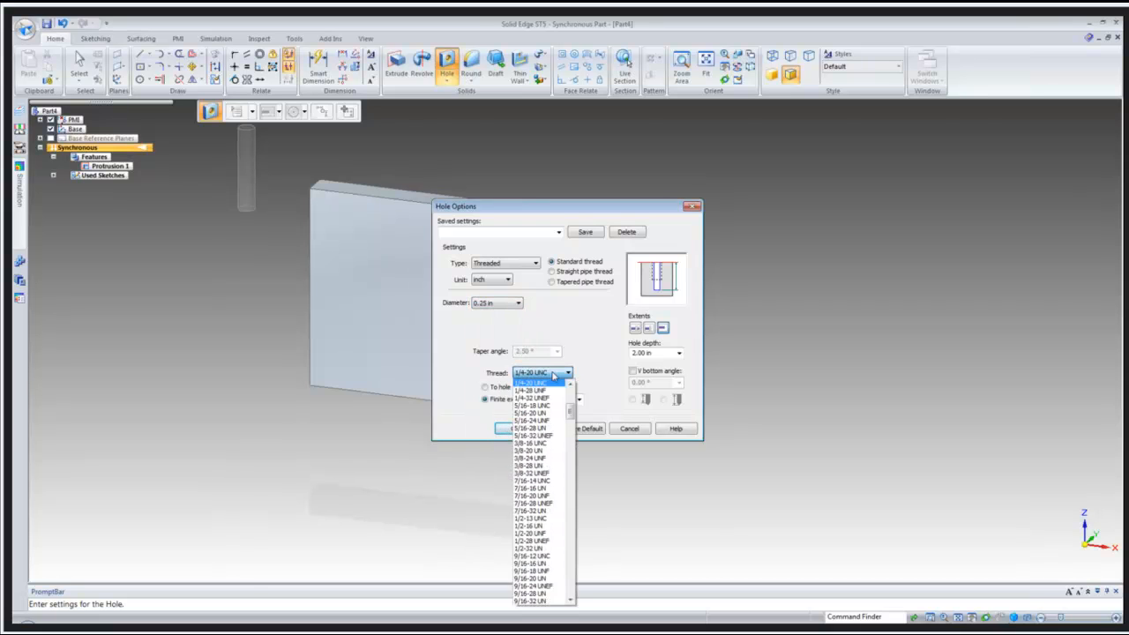
pyautogui.moveTo(571, 412); pyautogui.dragTo(570, 409)
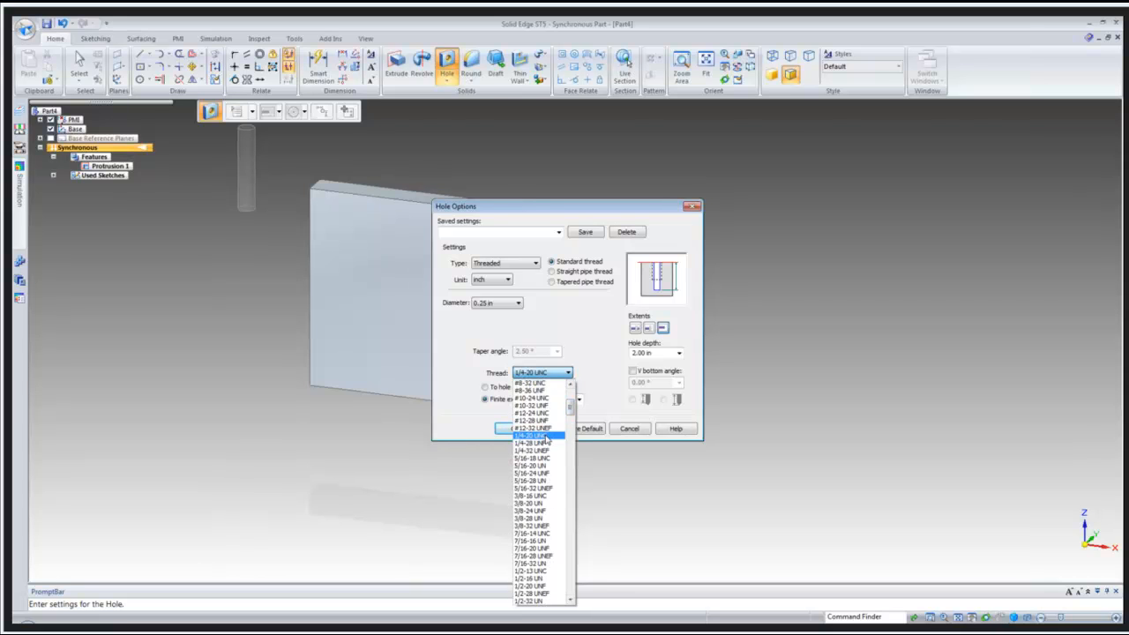
pyautogui.click(546, 439)
pyautogui.click(513, 388)
pyautogui.click(516, 428)
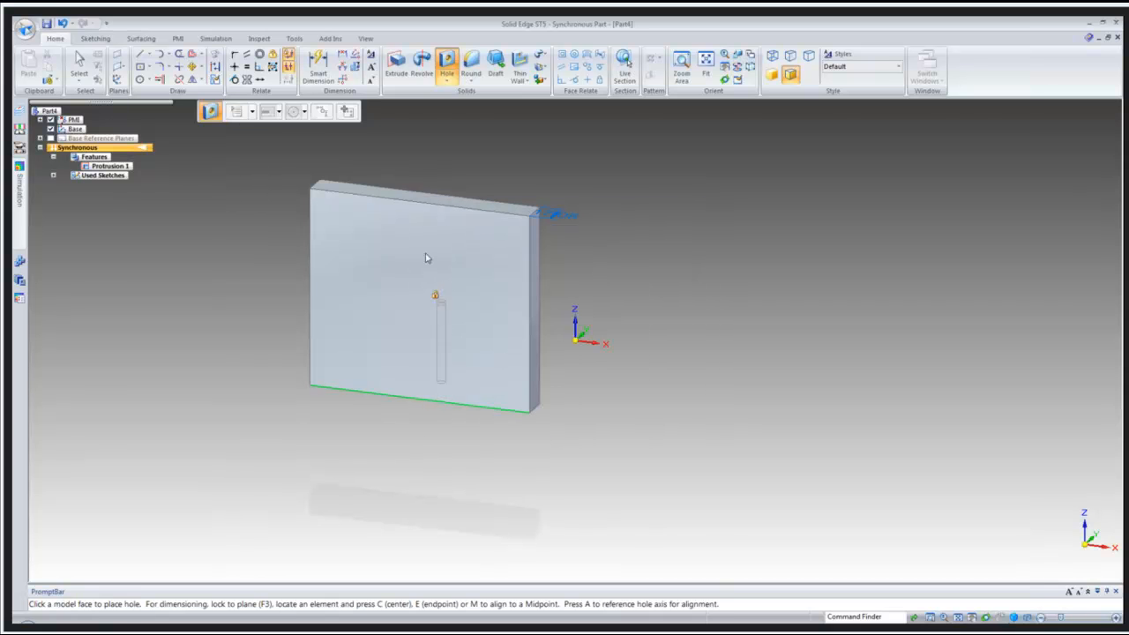
pyautogui.click(415, 279)
pyautogui.press('Escape')
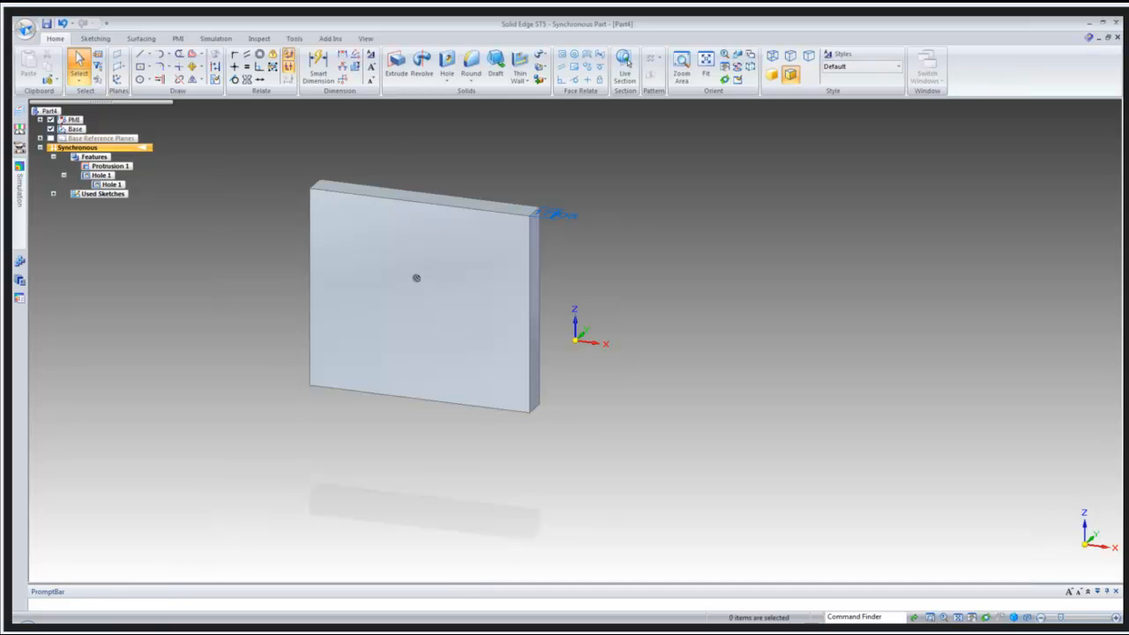
# - Switch to Windows Explorer and open the Program folder inside Solid Edge ST5
pyautogui.press('super+e')
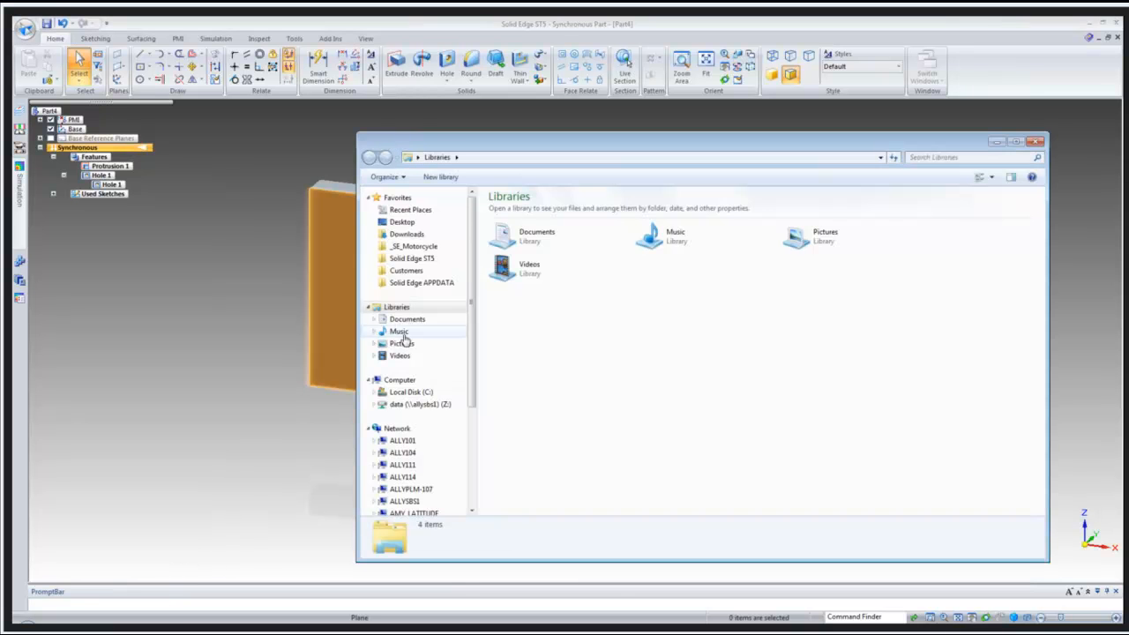
pyautogui.click(412, 259)
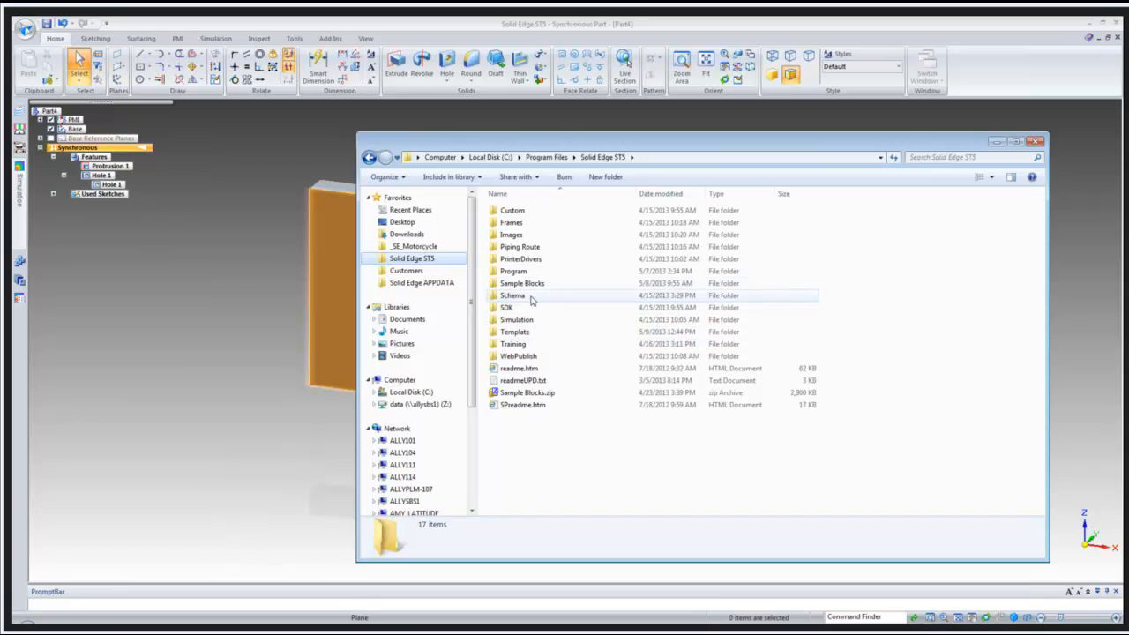
pyautogui.click(514, 271)
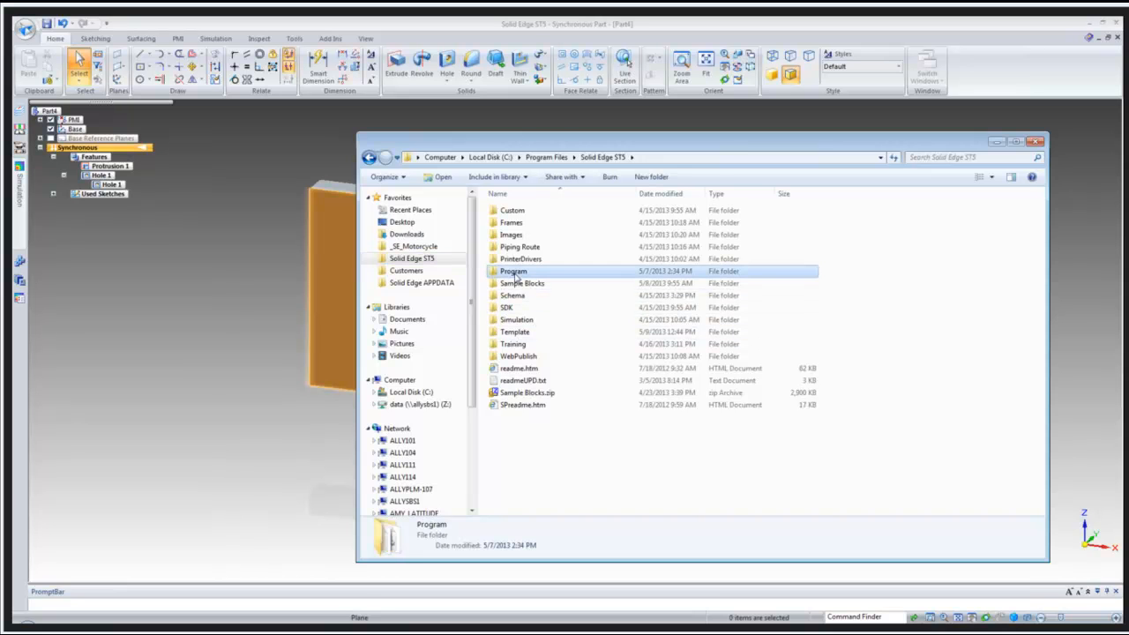
pyautogui.doubleClick(516, 276)
# - Filter the Program folder to text documents and XML documents and maximize the Explorer window
pyautogui.click(769, 195)
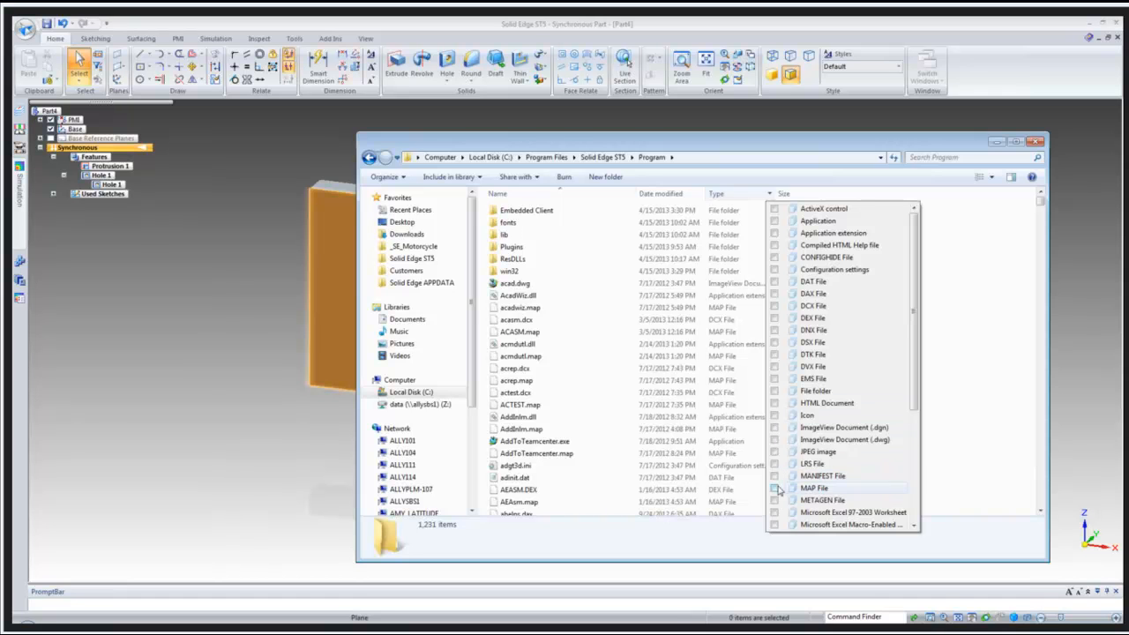
pyautogui.scroll(-4, 775, 485)
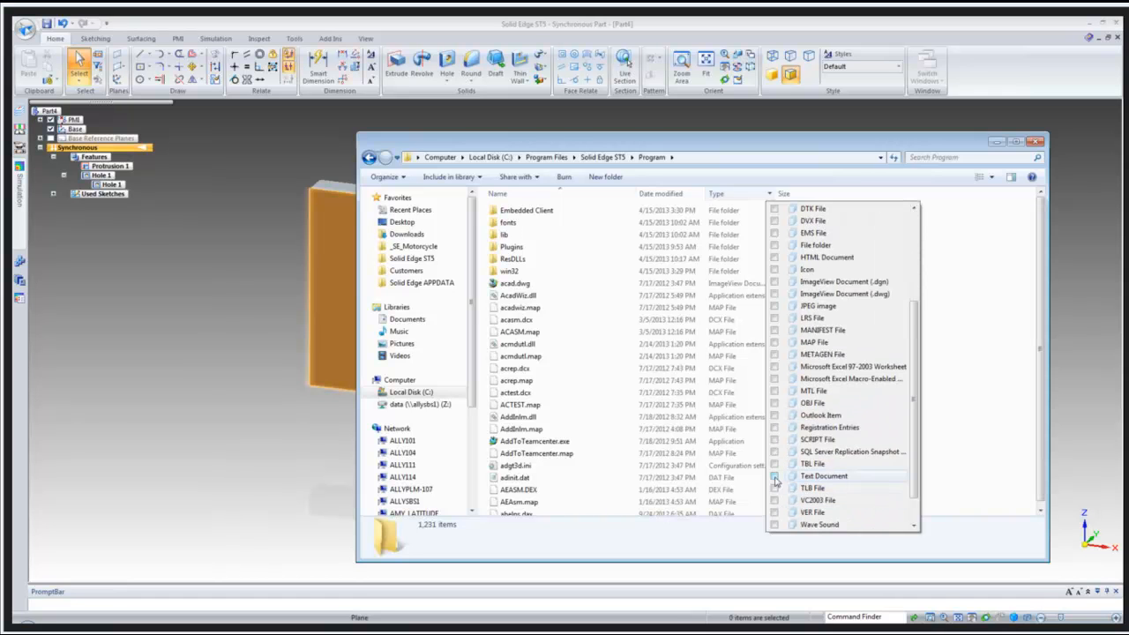
pyautogui.click(774, 477)
pyautogui.scroll(-1, 775, 494)
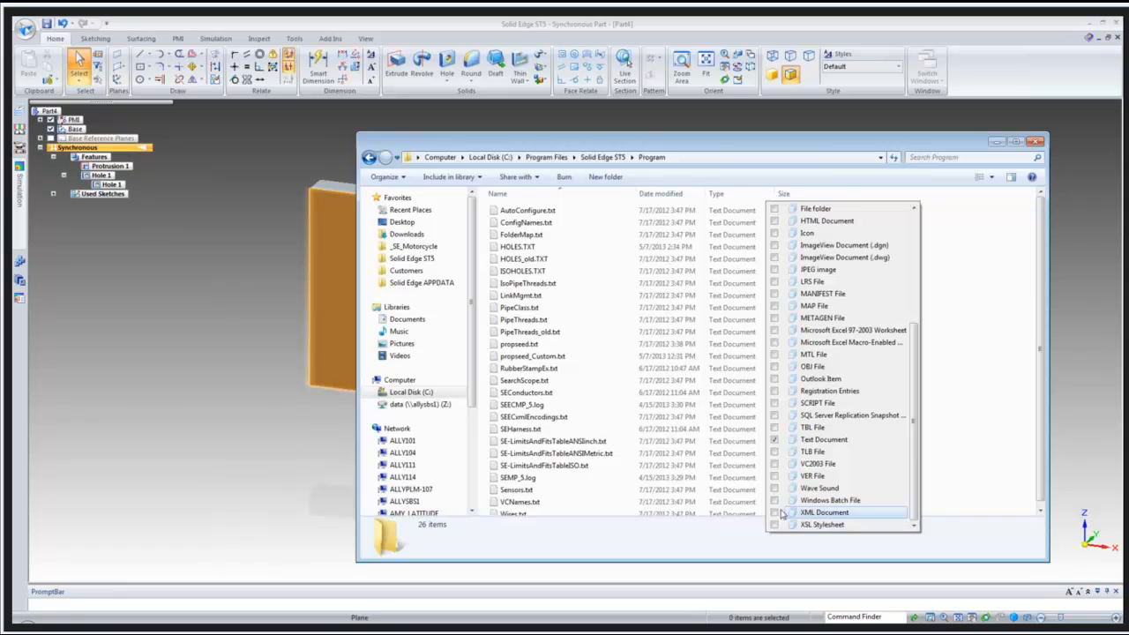
pyautogui.click(774, 513)
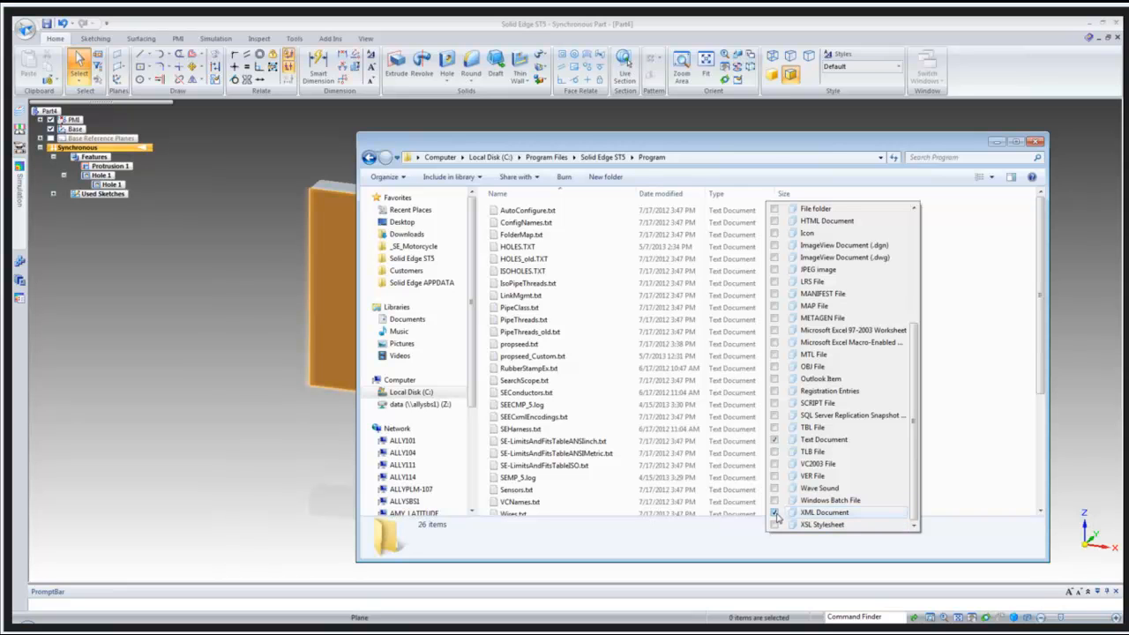
pyautogui.click(976, 321)
pyautogui.click(1017, 143)
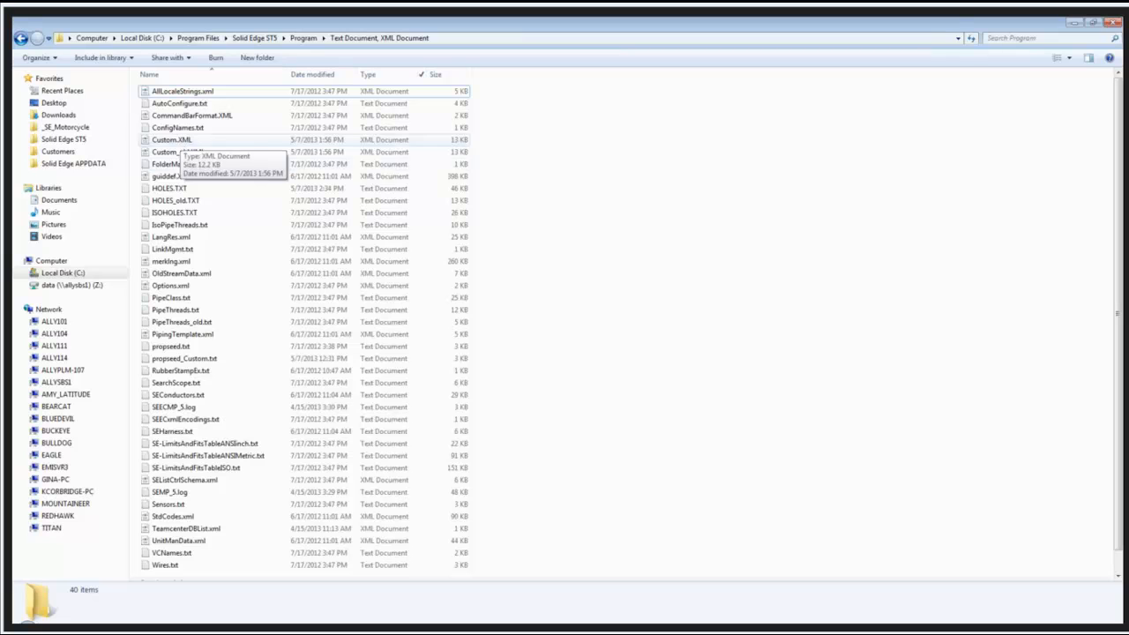
# - Open HOLES.TXT in Notepad++ and review its header notes down to the inch thread entries
pyautogui.click(163, 190)
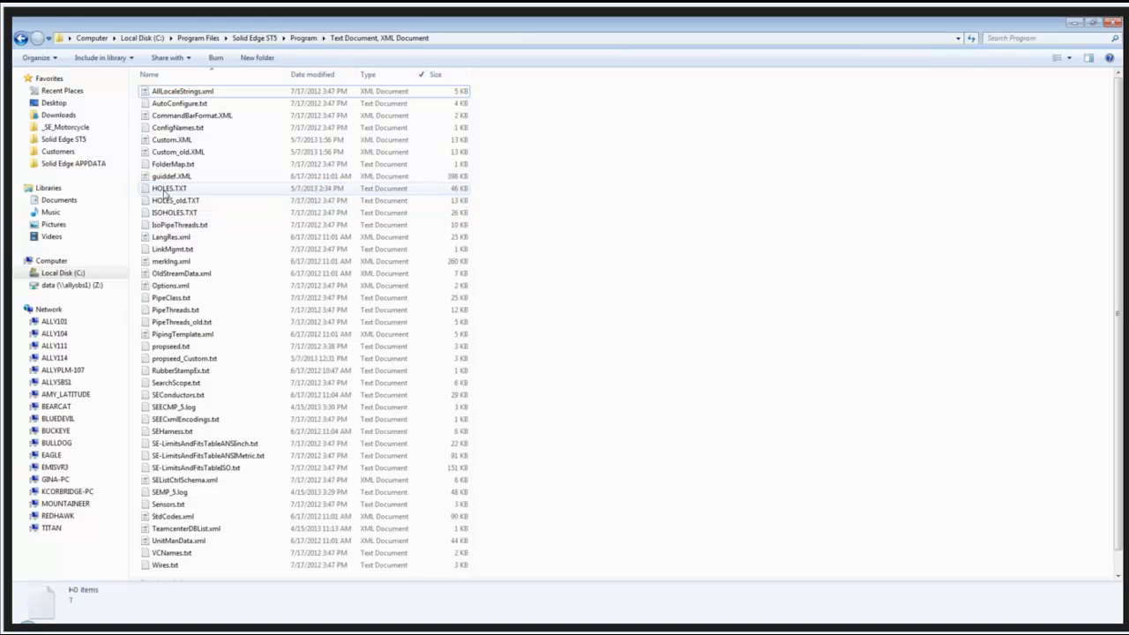
pyautogui.rightClick(165, 192)
pyautogui.click(189, 237)
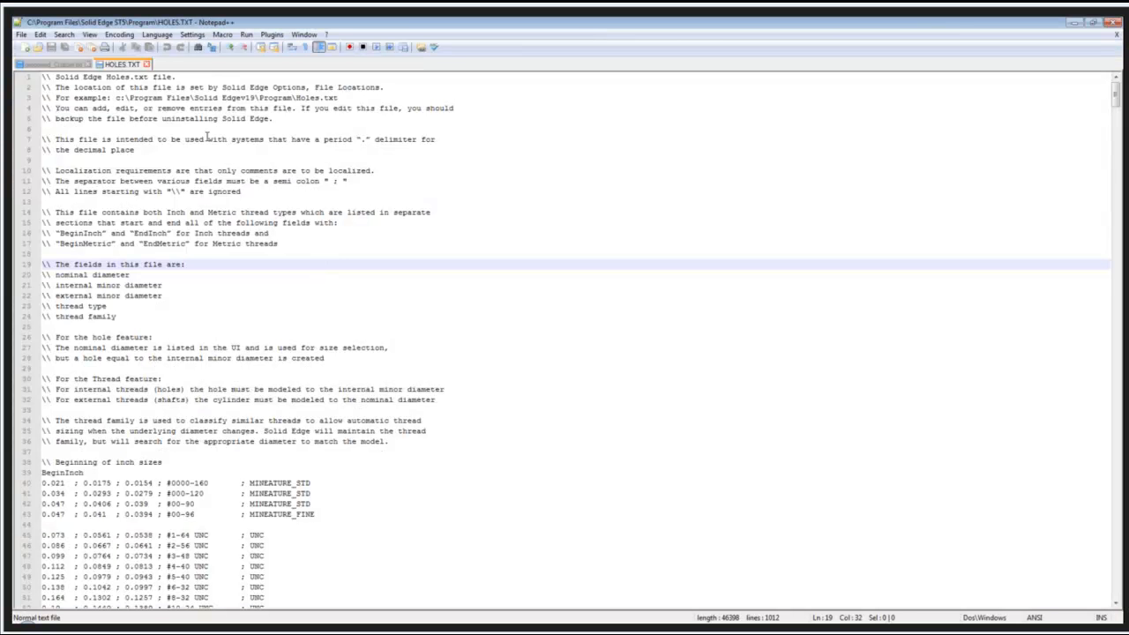
pyautogui.moveTo(206, 139); pyautogui.dragTo(271, 129)
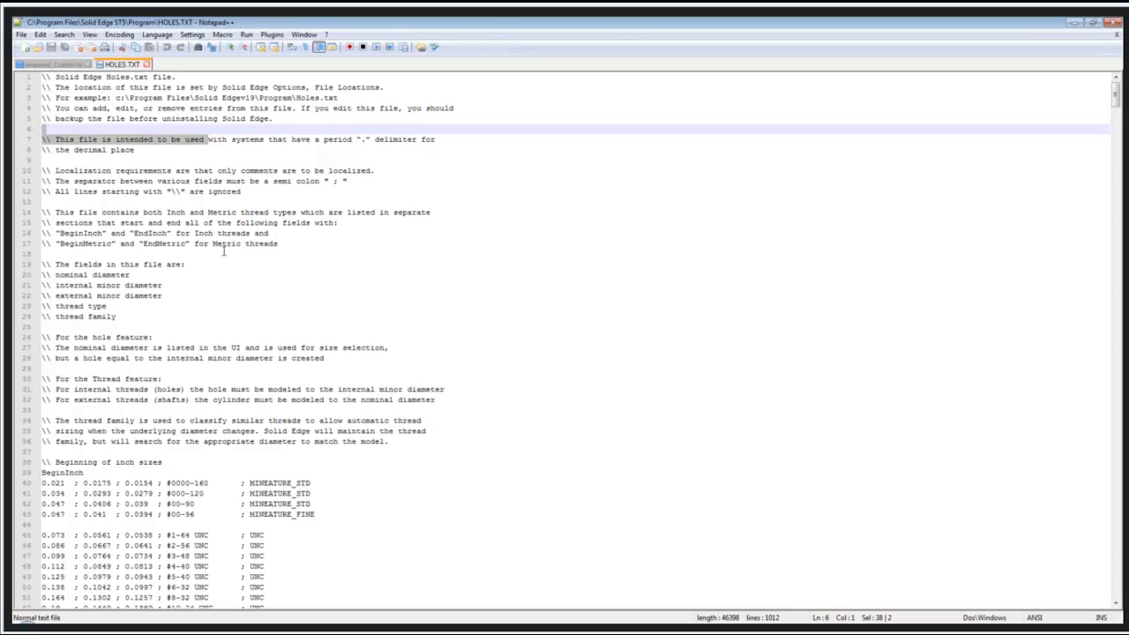
pyautogui.scroll(-1, 224, 253)
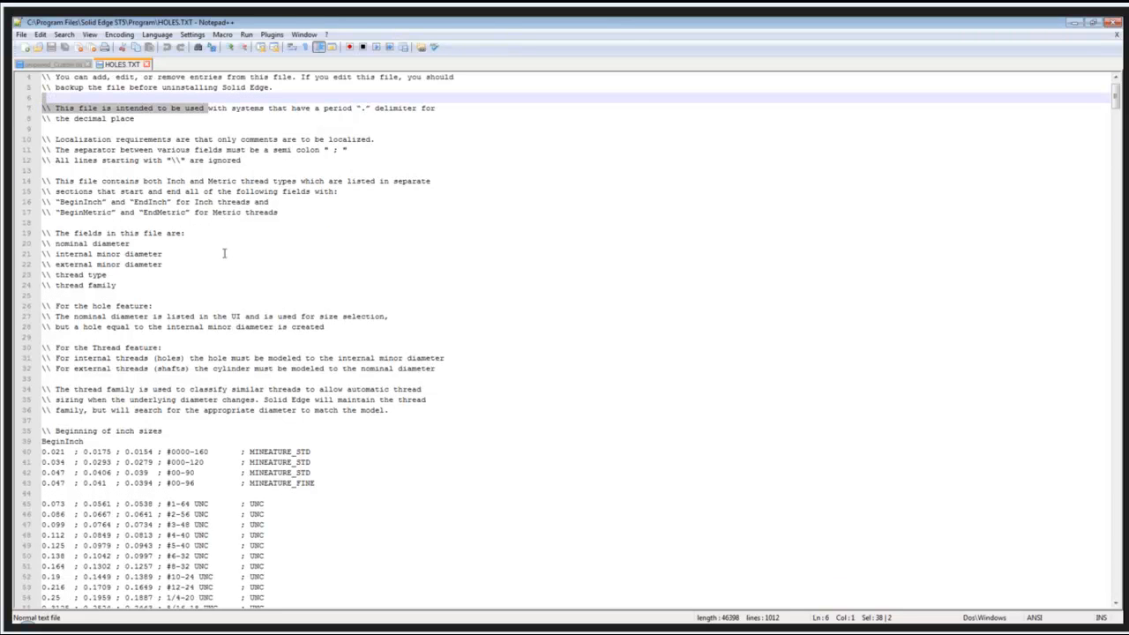
pyautogui.scroll(-1, 224, 254)
pyautogui.scroll(-2, 224, 253)
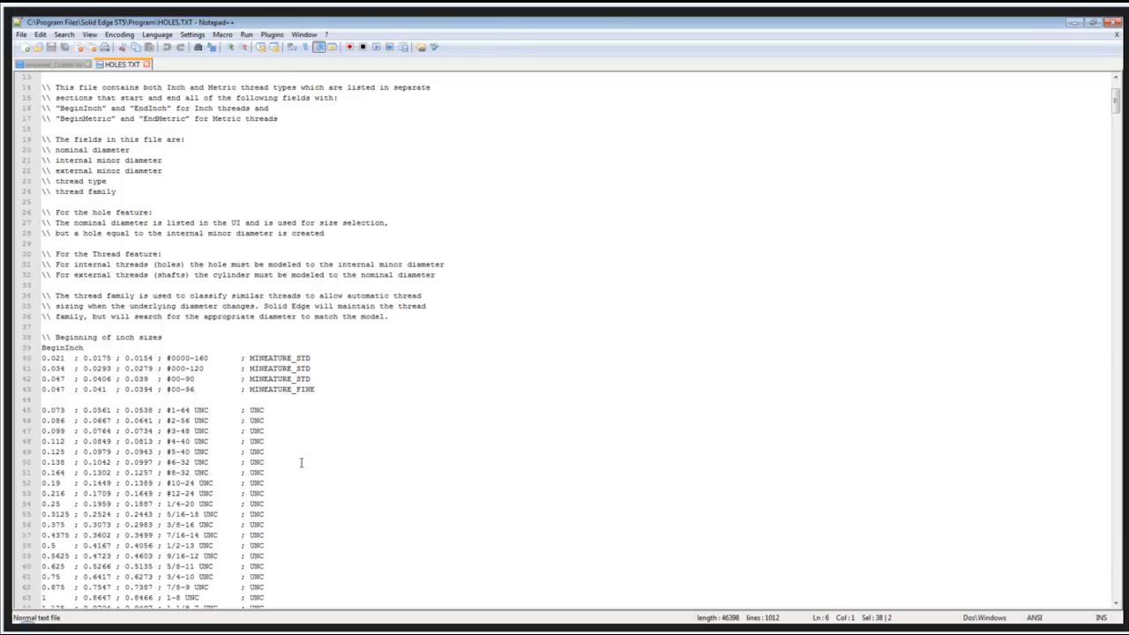
pyautogui.scroll(-1, 300, 462)
pyautogui.scroll(-2, 301, 462)
# - Duplicate the 0.25 in 1/4-20 UNC entry on a new line directly below it
pyautogui.moveTo(41, 410); pyautogui.dragTo(273, 407)
pyautogui.hotkey('ctrl', 'c')
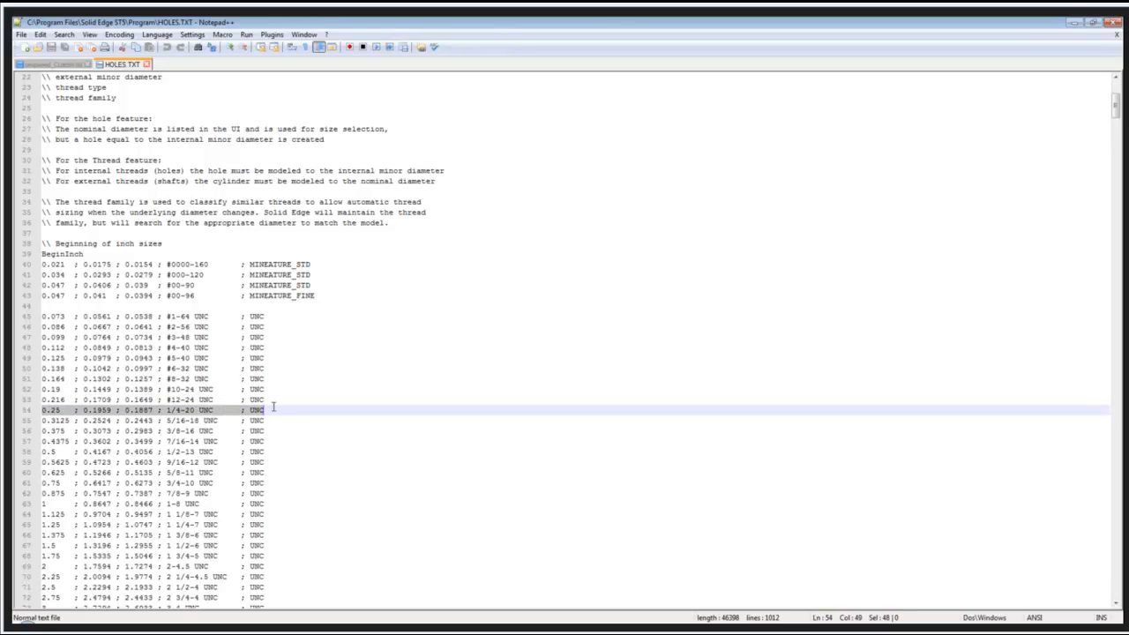
pyautogui.click(274, 406)
pyautogui.press('Return')
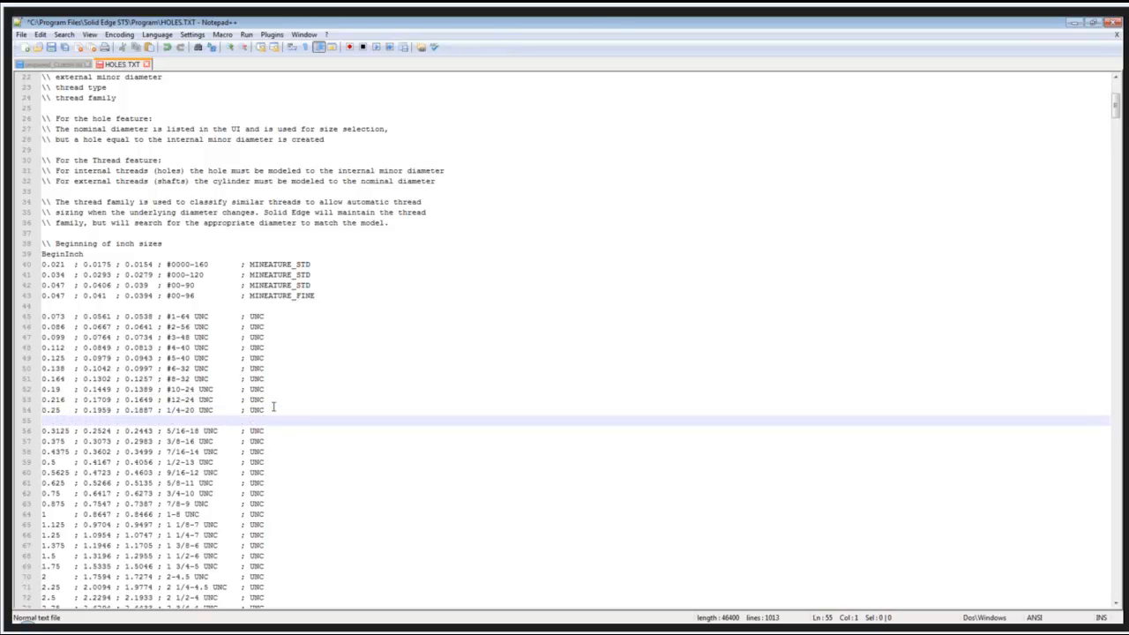
pyautogui.hotkey('ctrl', 'v')
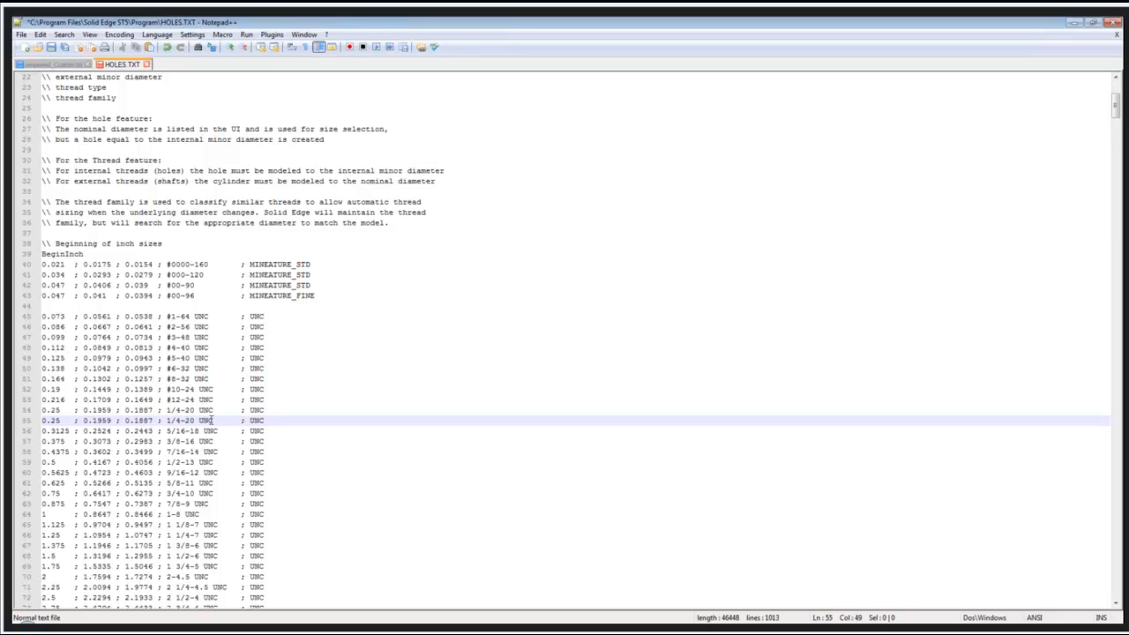
# - Change the duplicated entry's thread type to 1/4-20 UNC-LH and its family to UNC-LH, saving and closing HOLES.TXT
pyautogui.click(217, 420)
pyautogui.write('-')
pyautogui.write('1B')
pyautogui.click(285, 420)
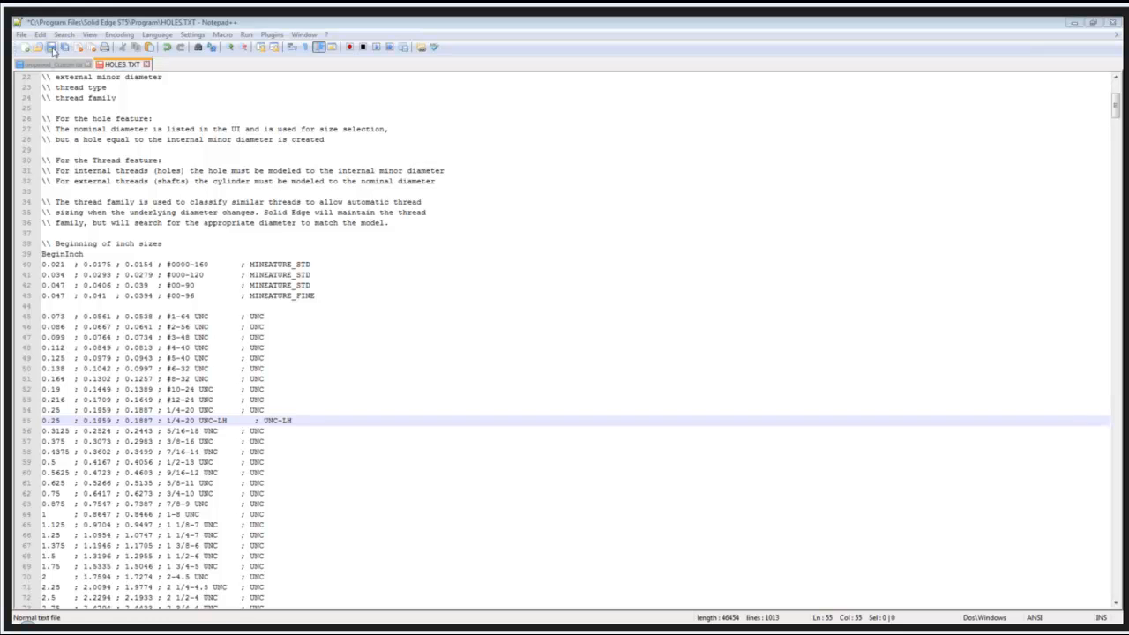
pyautogui.click(51, 47)
pyautogui.click(146, 66)
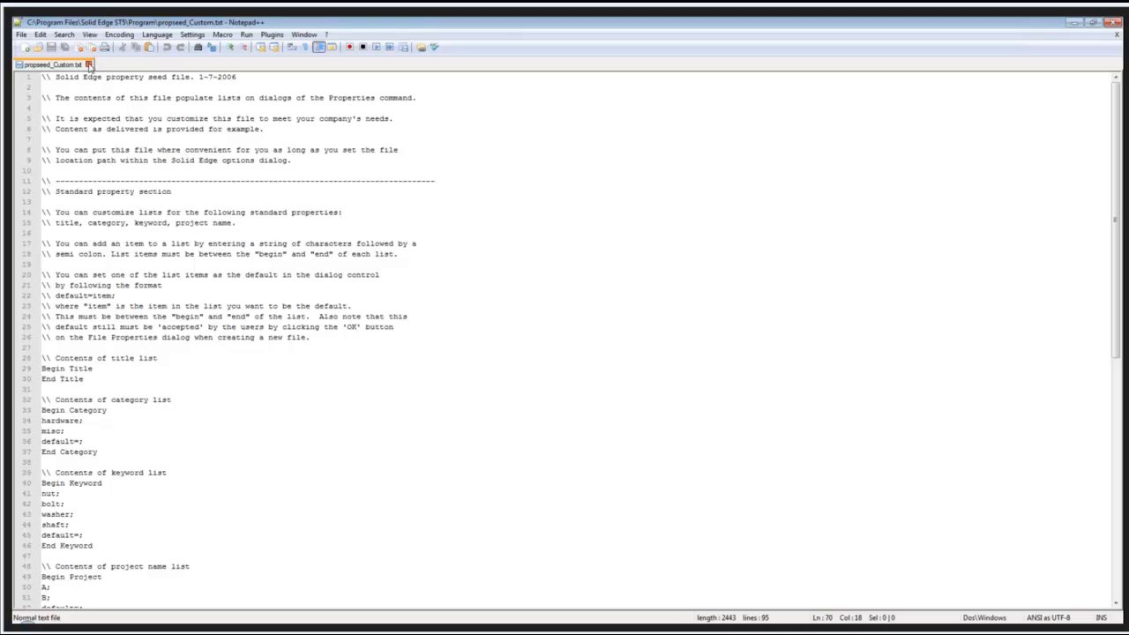
# - Close propseed_Custom.txt and the text editor, and switch to the open part in Solid Edge
pyautogui.click(89, 65)
pyautogui.click(1115, 22)
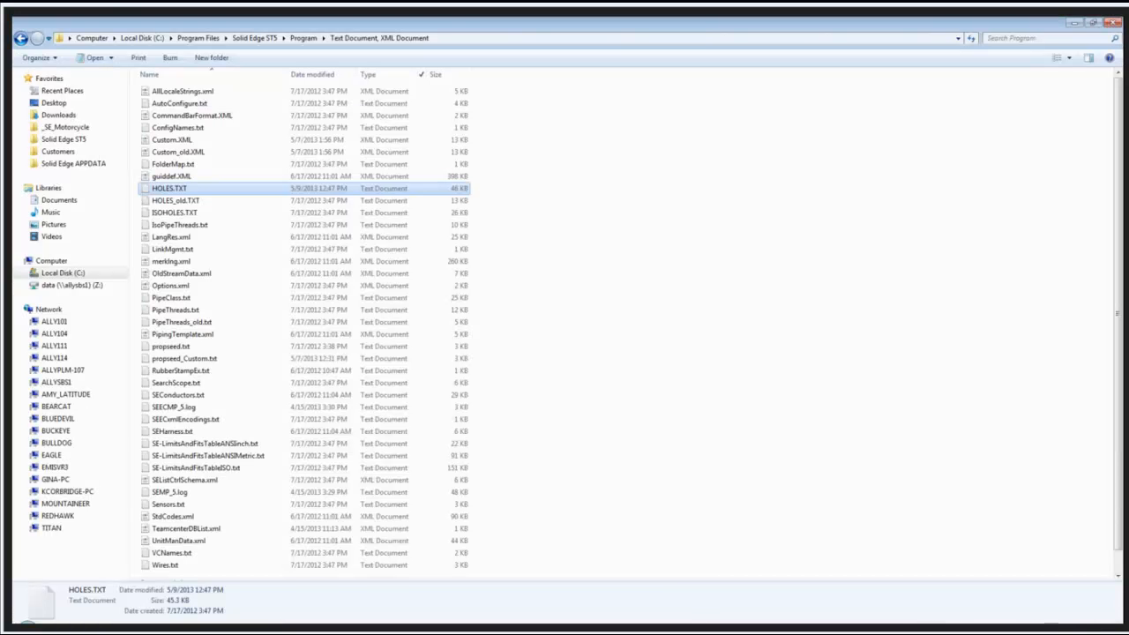
pyautogui.hotkey('alt', 'Tab')
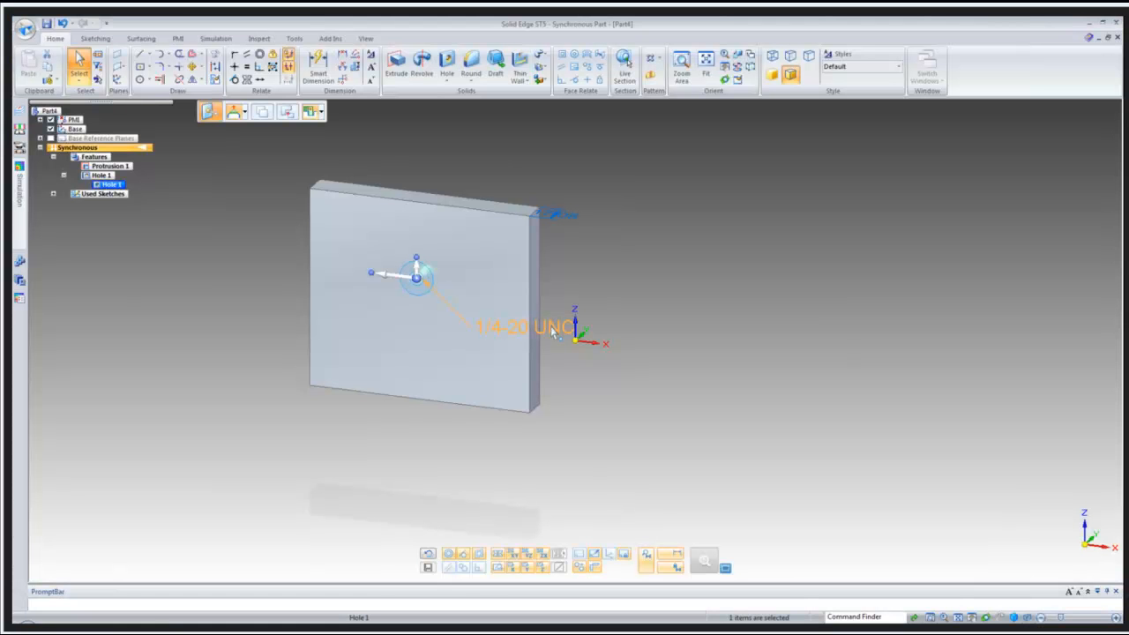
# - Change the existing threaded hole's thread to 1/4-20 UNC-LH in its hole options and apply it to the part
pyautogui.click(554, 331)
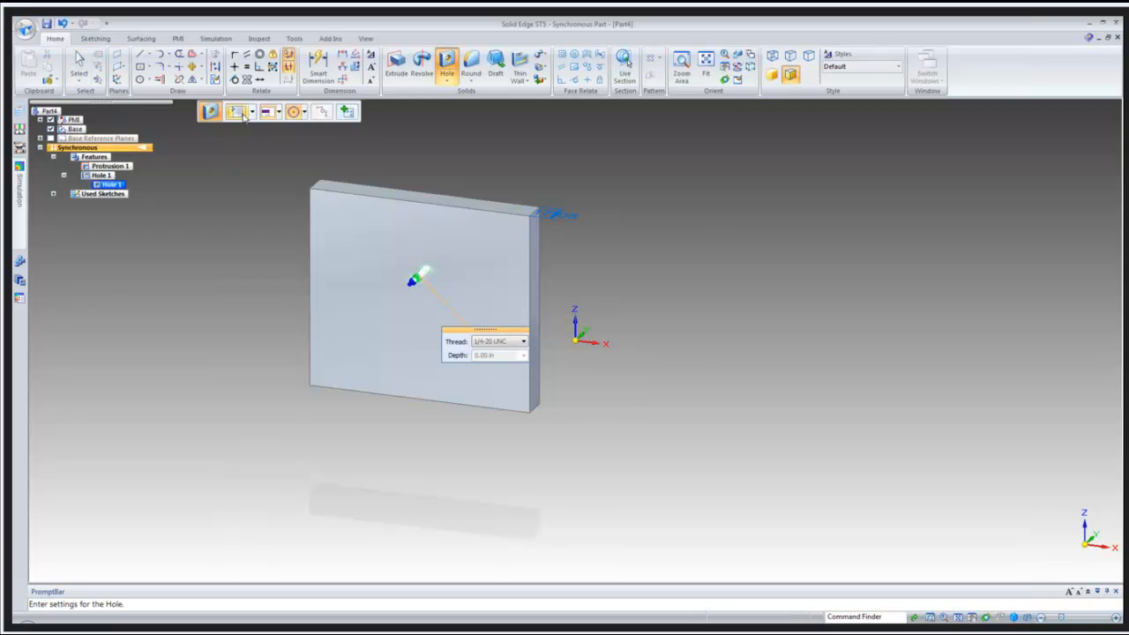
pyautogui.click(244, 115)
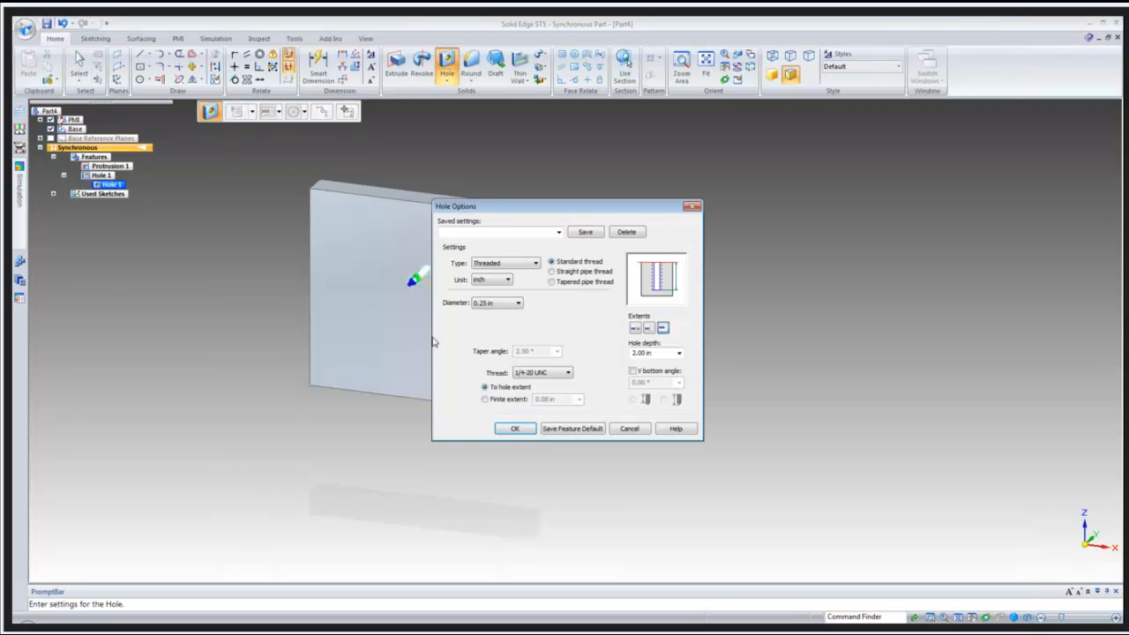
pyautogui.click(568, 375)
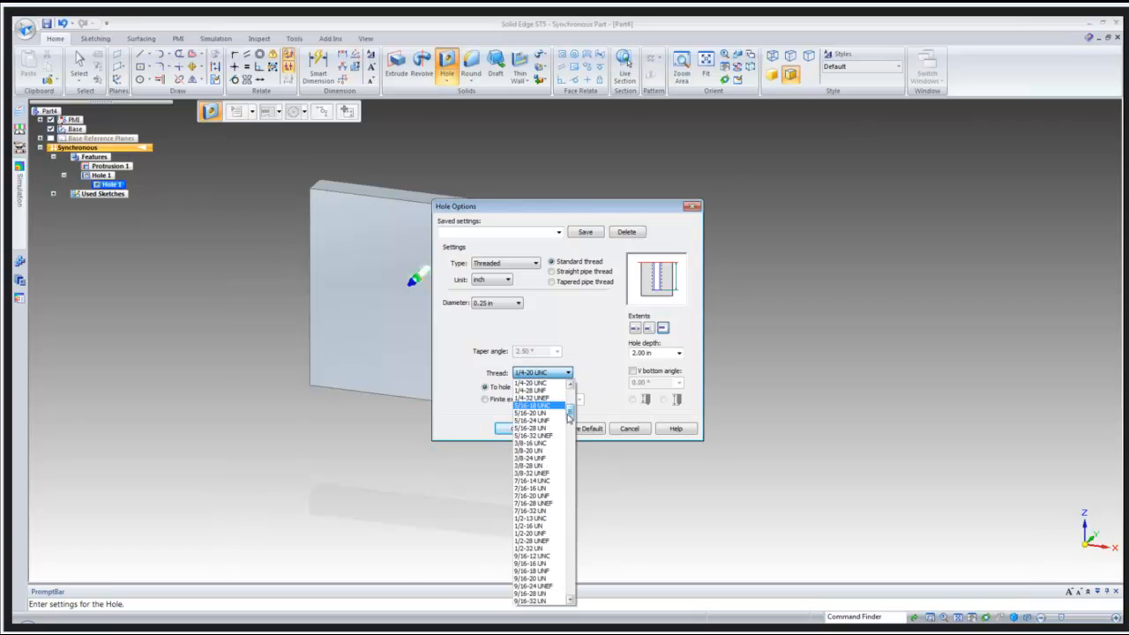
pyautogui.scroll(3, 570, 414)
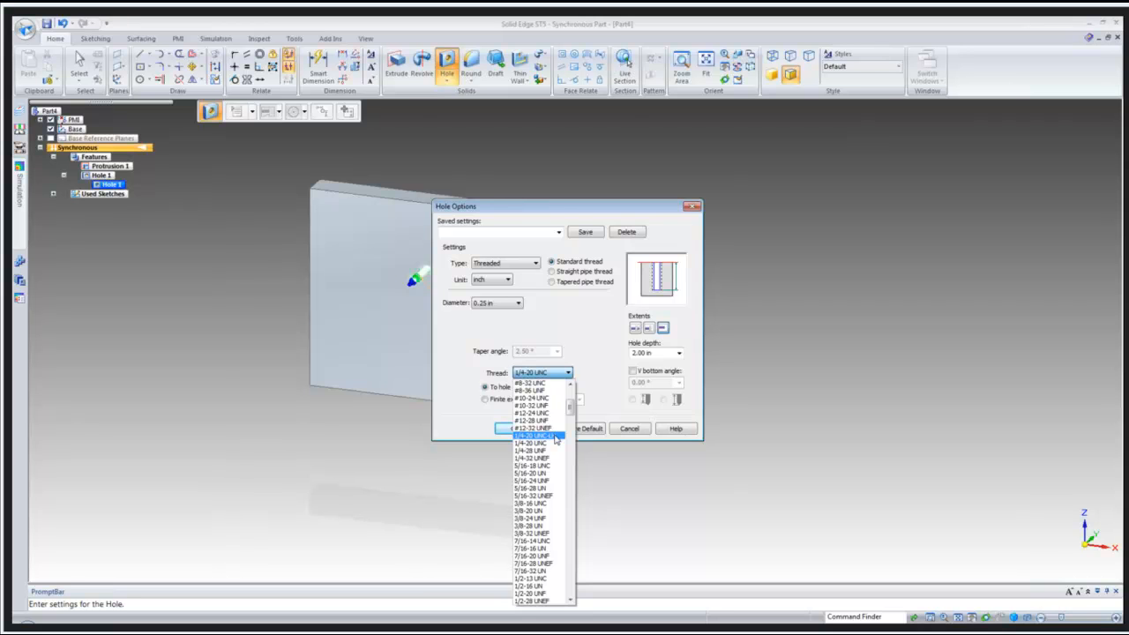
pyautogui.click(556, 437)
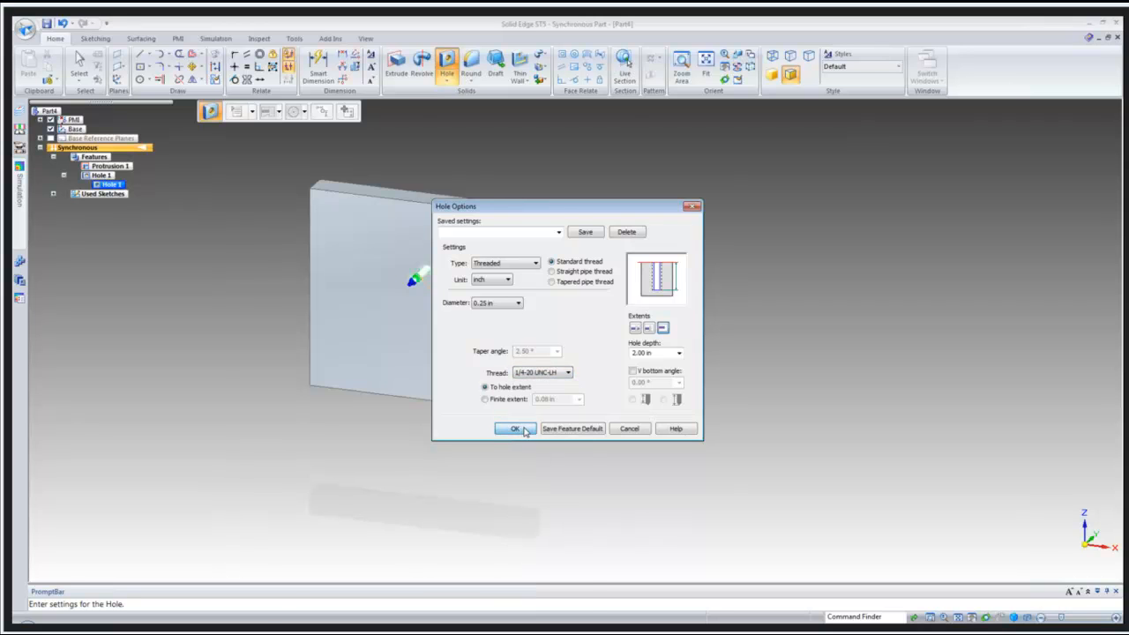
pyautogui.click(515, 429)
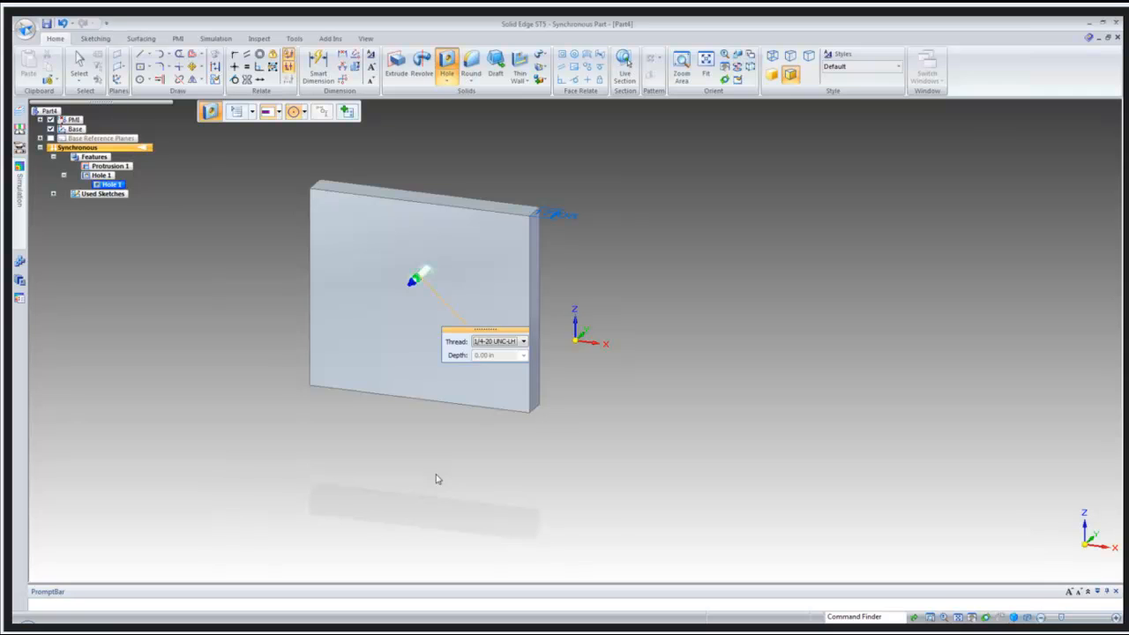
pyautogui.click(436, 479)
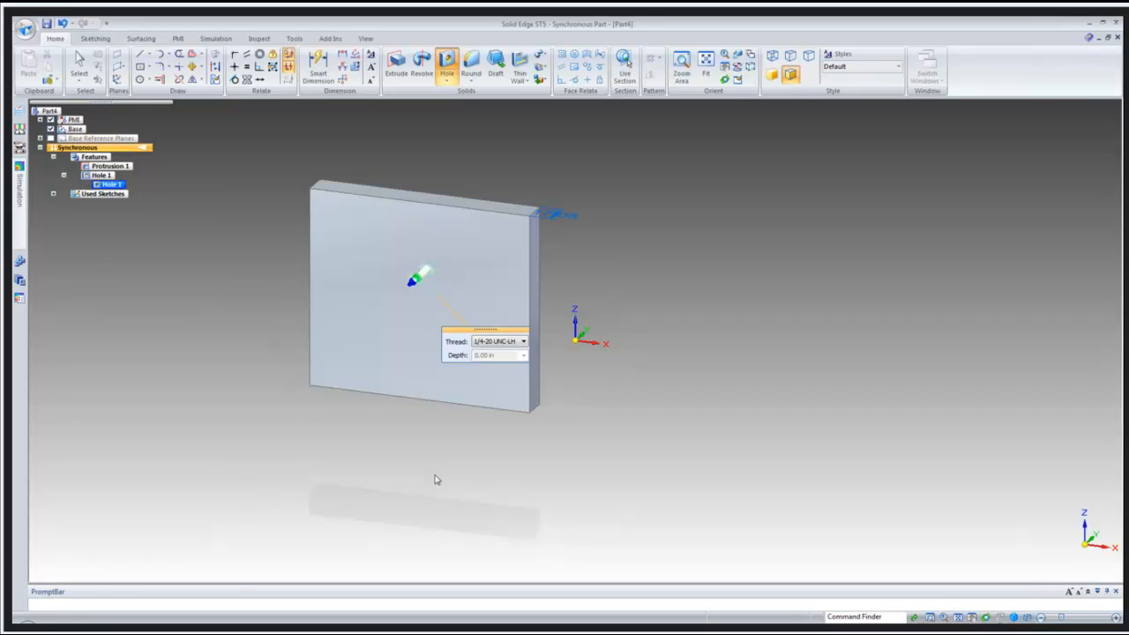
pyautogui.click(111, 185)
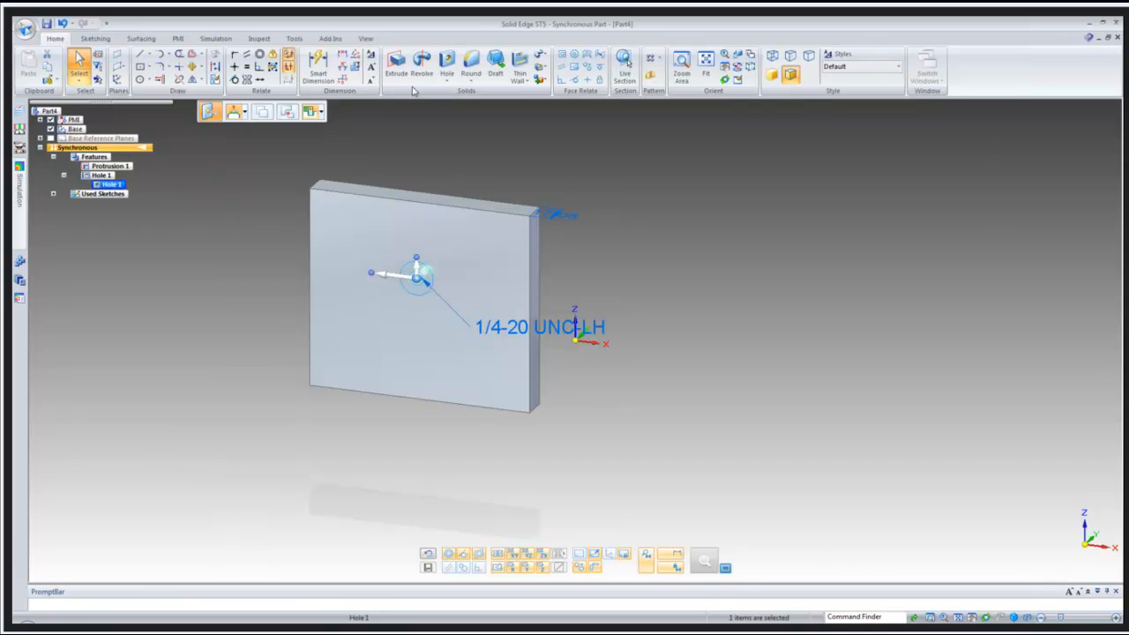
# - Start a new hole and set it to Threaded, inch units, 0.25 in diameter, with the 1/4-20 UNC-LH thread to the hole extent
pyautogui.click(447, 62)
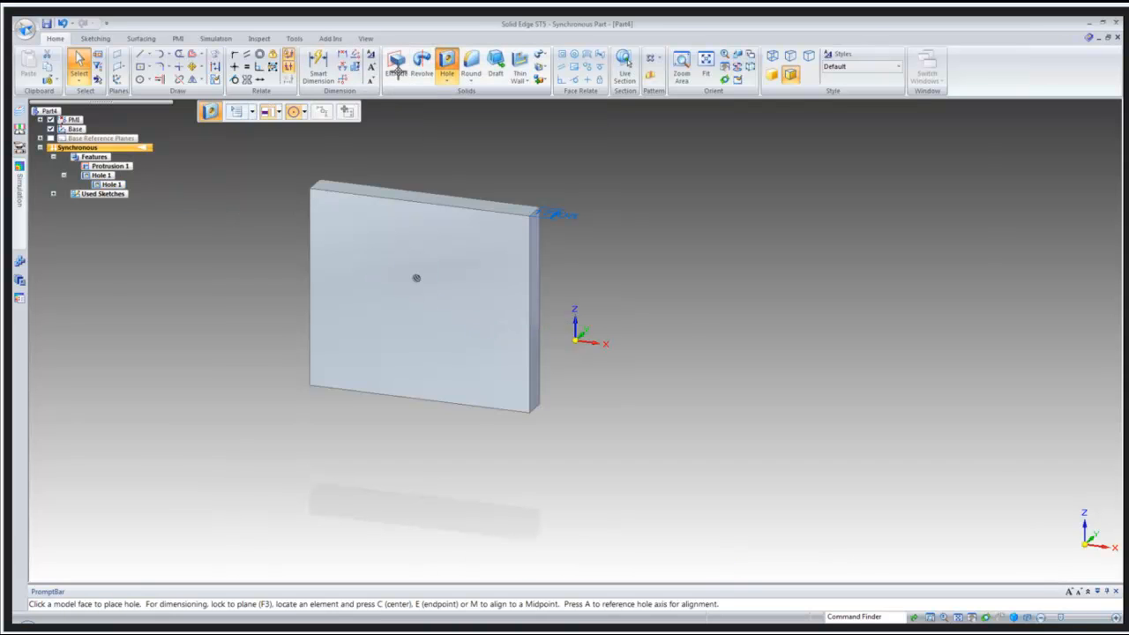
pyautogui.click(252, 112)
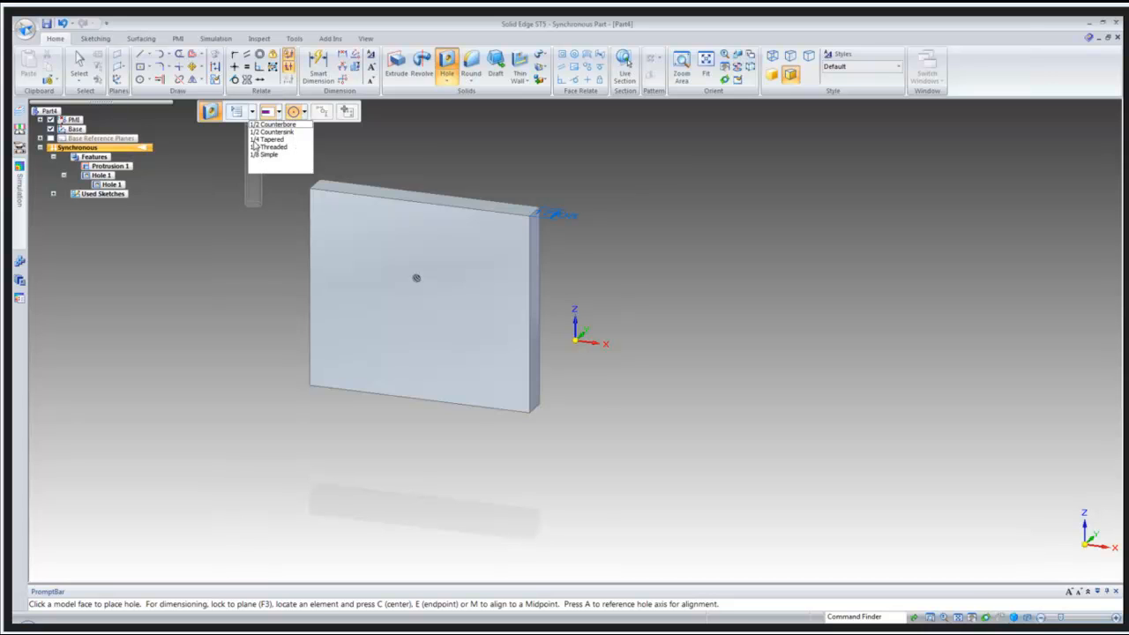
pyautogui.click(237, 113)
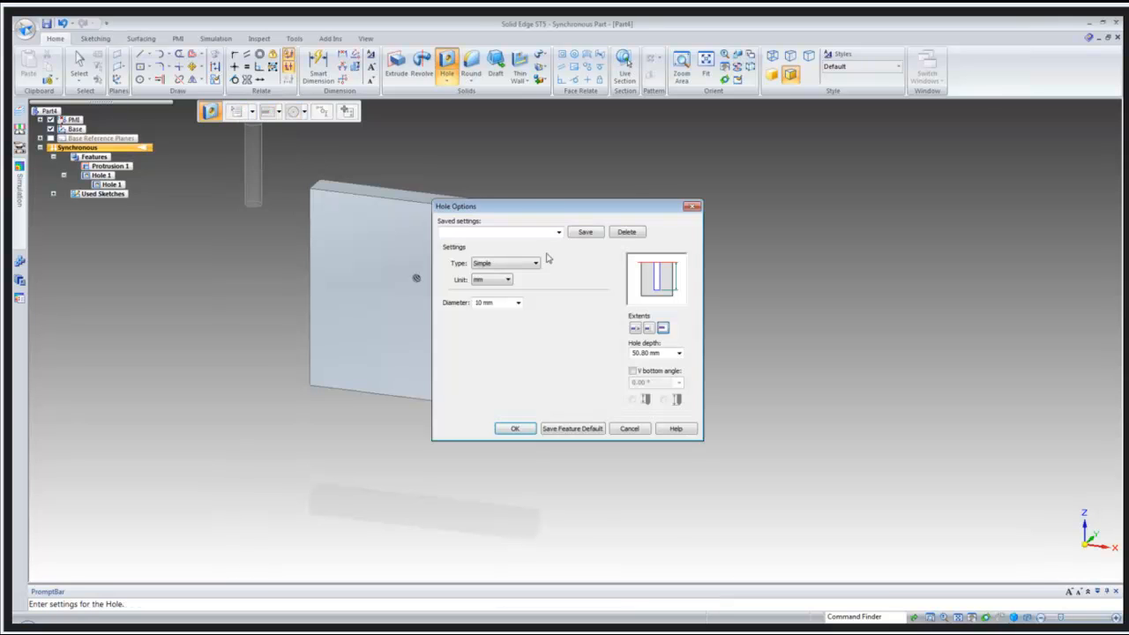
pyautogui.click(517, 265)
pyautogui.click(498, 279)
pyautogui.click(502, 280)
pyautogui.click(480, 290)
pyautogui.click(498, 304)
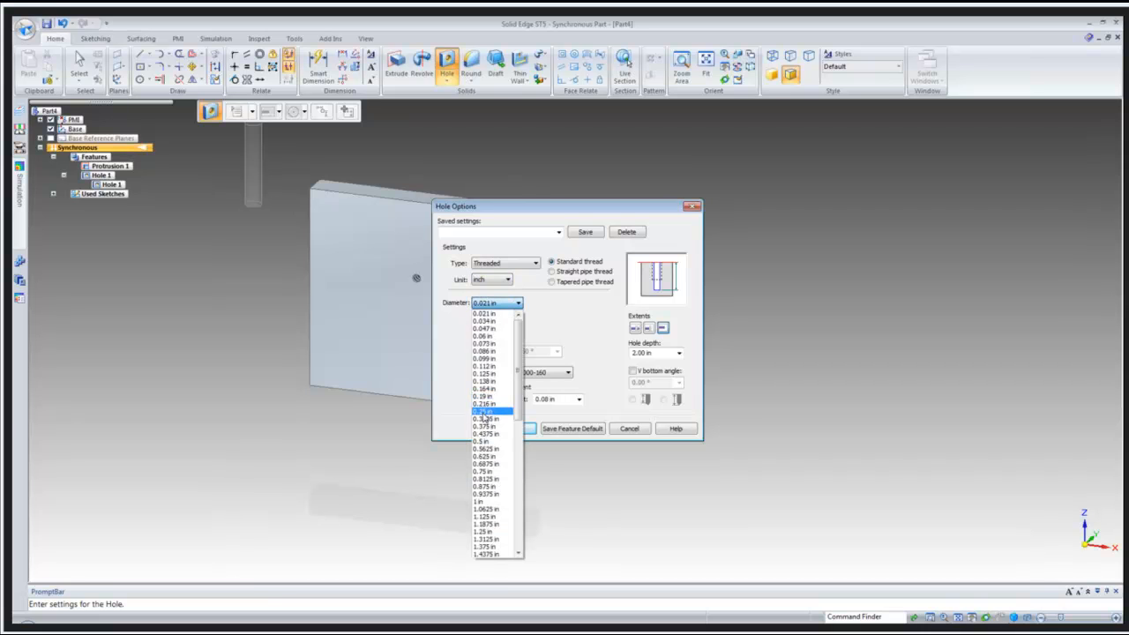
pyautogui.click(490, 411)
pyautogui.click(509, 388)
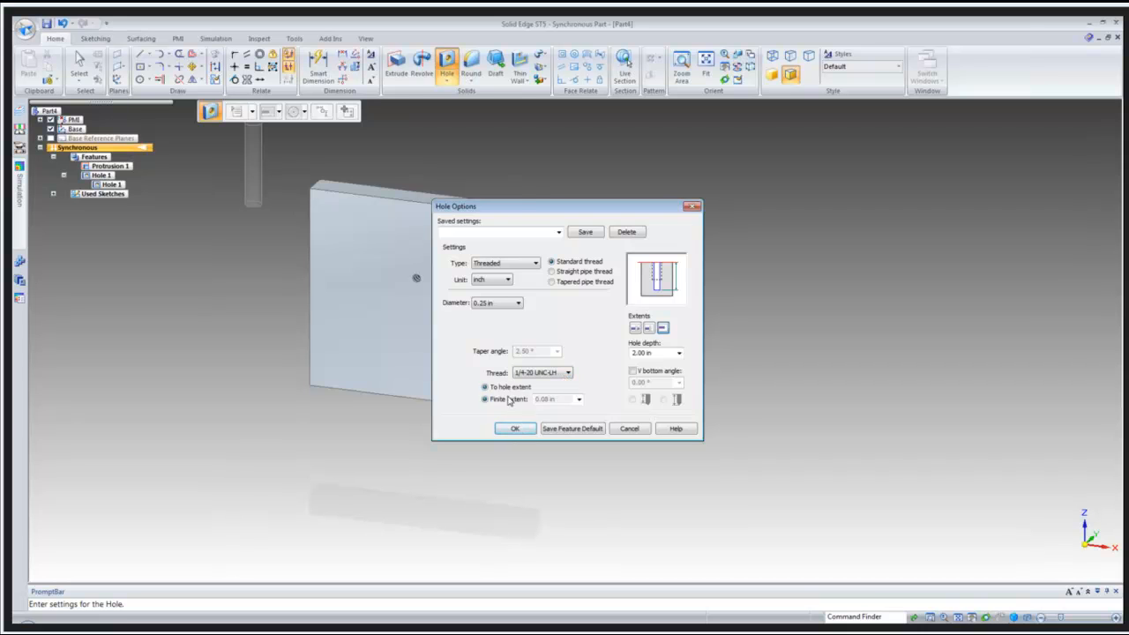
# - Save the hole settings as 1/4-20LH, accept the options and check the list of saved holes
pyautogui.click(507, 233)
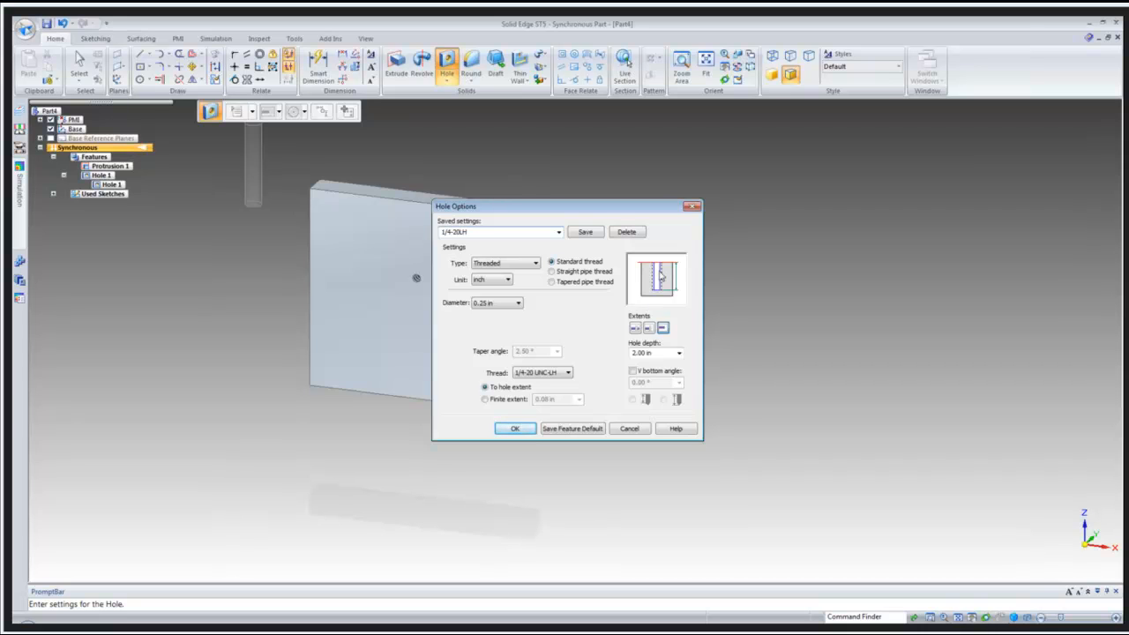
pyautogui.click(585, 231)
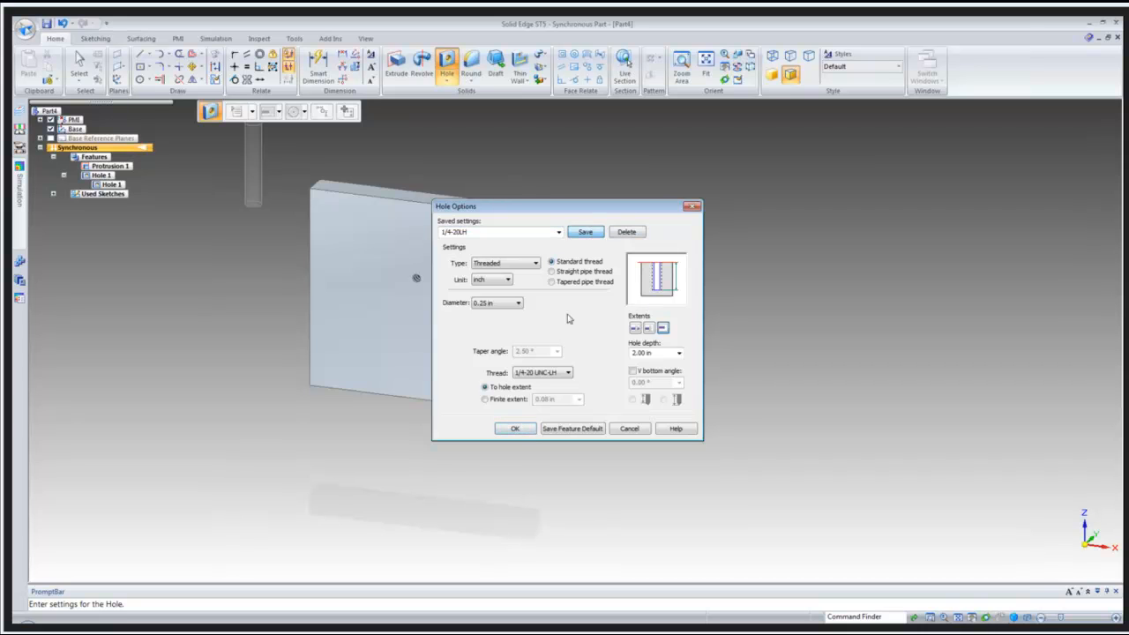
pyautogui.click(517, 429)
pyautogui.click(253, 112)
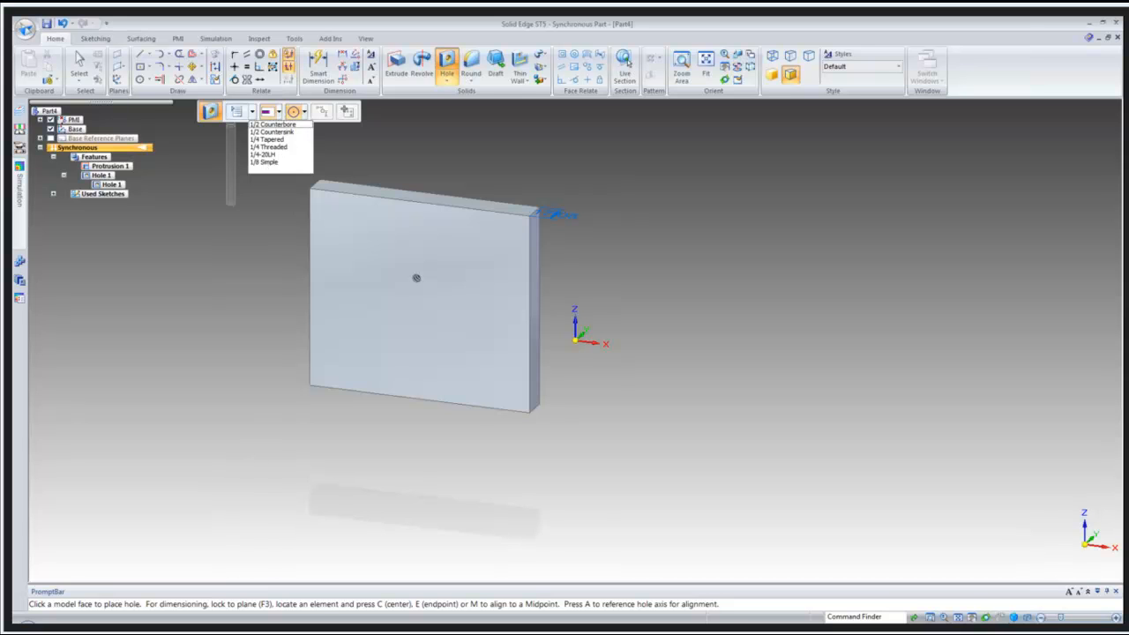
# - Switch to the Program folder in Explorer and open Custom.XML in Notepad++
pyautogui.hotkey('alt', 'Tab')
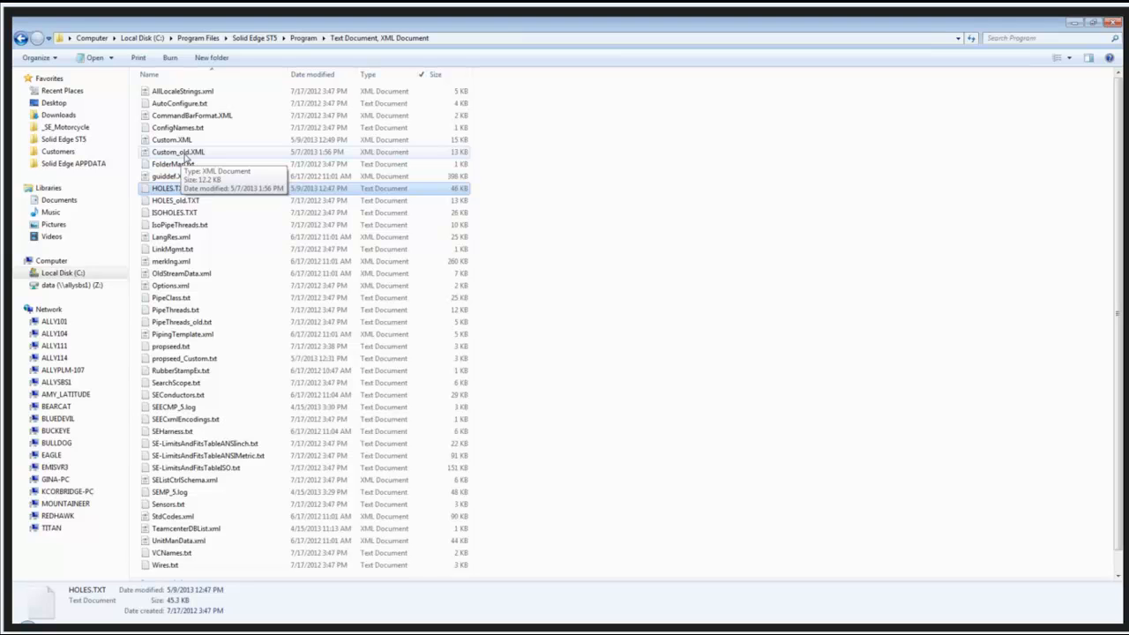
pyautogui.rightClick(168, 144)
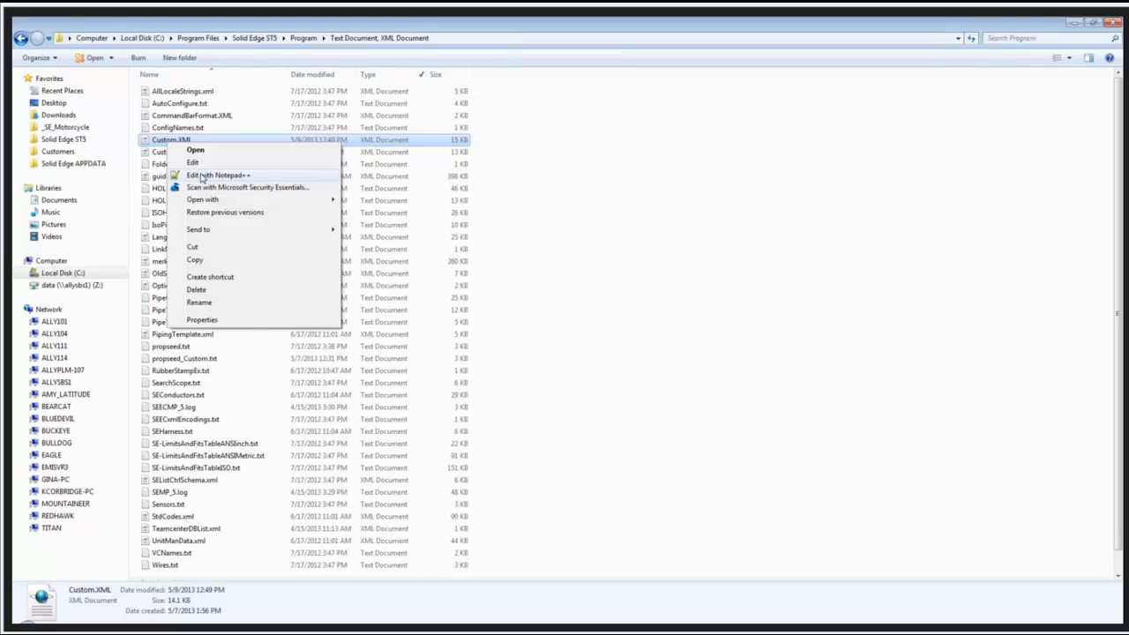
pyautogui.click(202, 176)
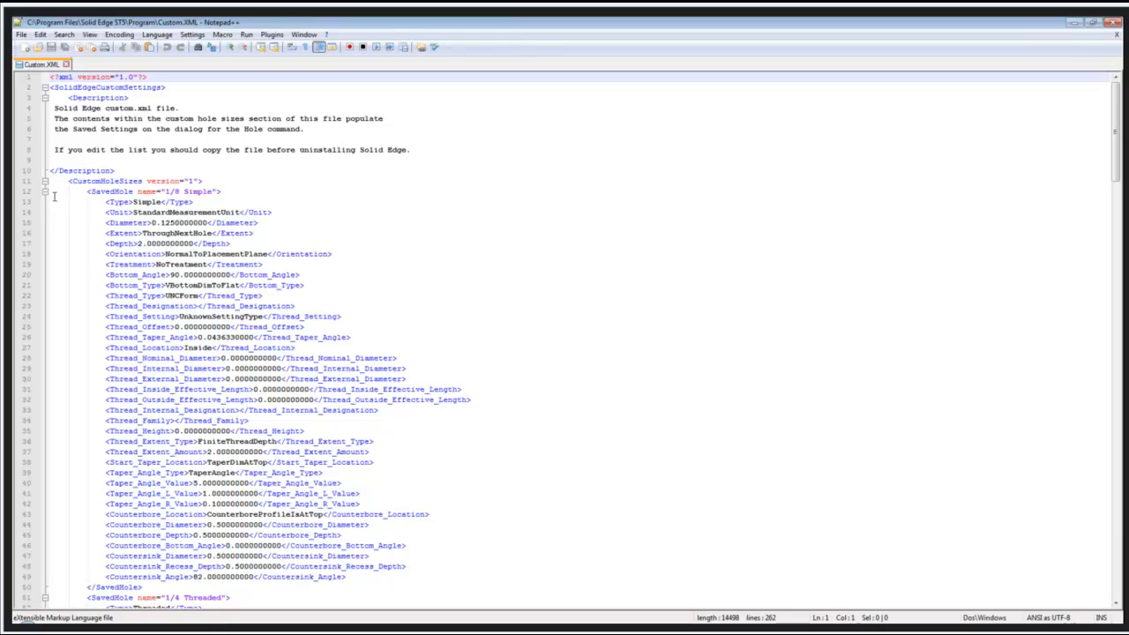
# - Collapse the five SavedHole entries from 1/8 Simple to 1/2 Countersink to examine the 1/4-20LH entry
pyautogui.click(44, 194)
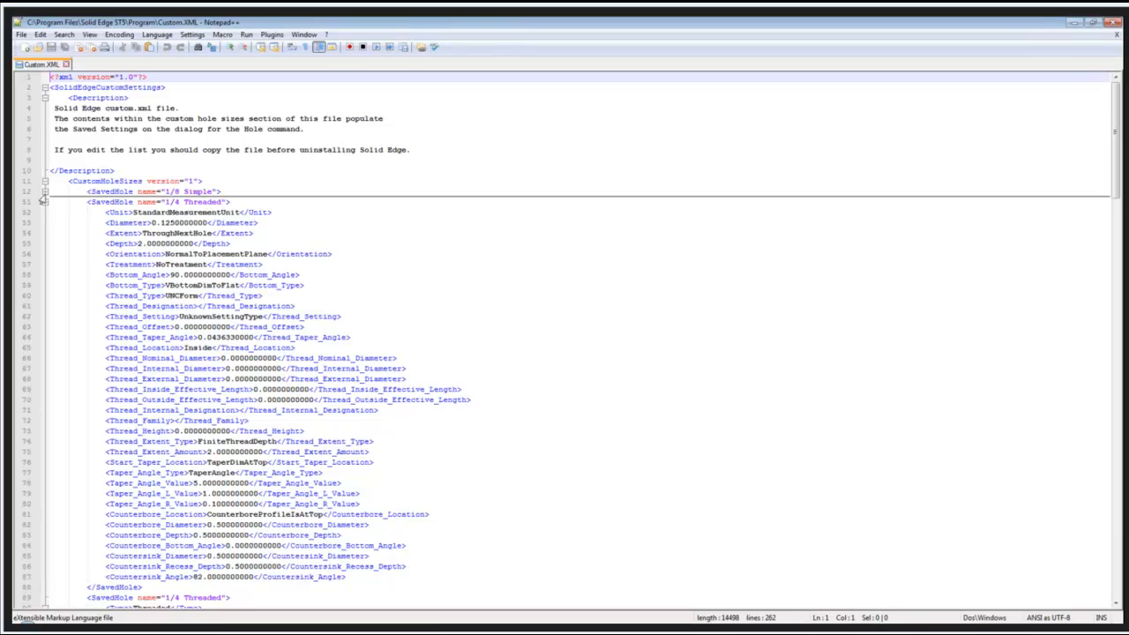
pyautogui.click(44, 202)
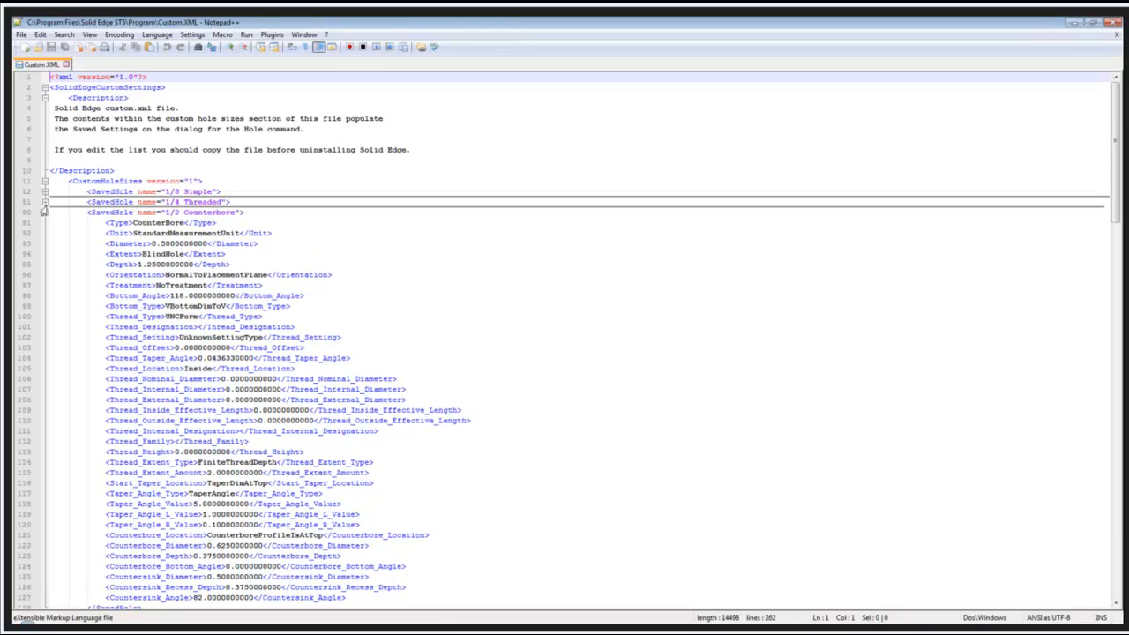
pyautogui.click(45, 213)
pyautogui.click(44, 223)
pyautogui.click(44, 233)
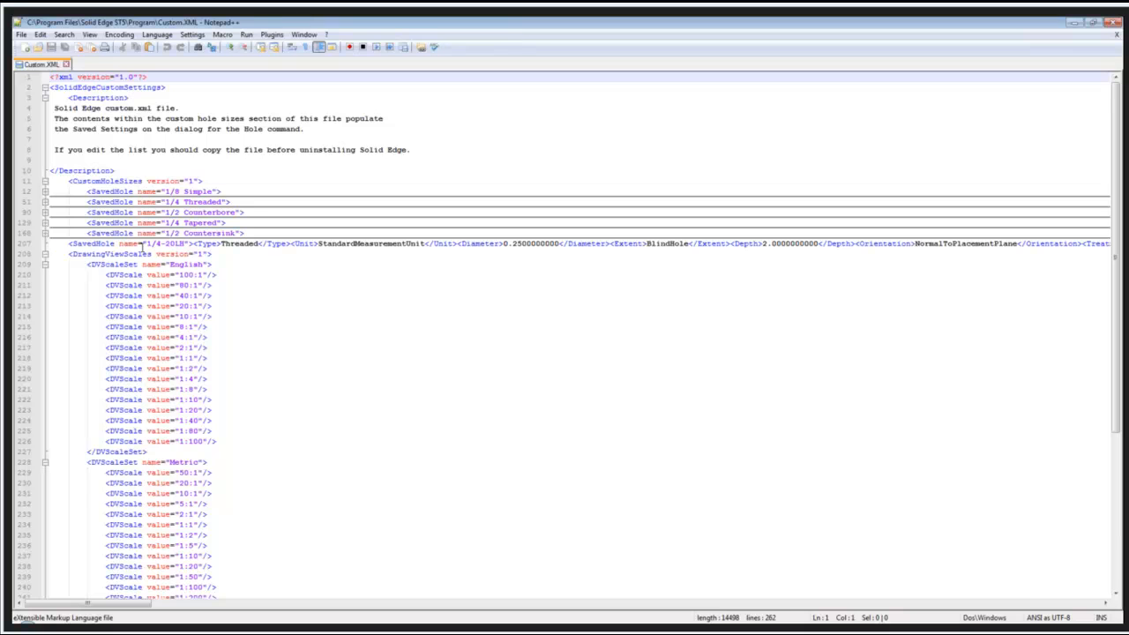
# - Try a line break after the name tag of the 1/4-20LH SavedHole entry, and close Custom.XML without saving
pyautogui.click(195, 243)
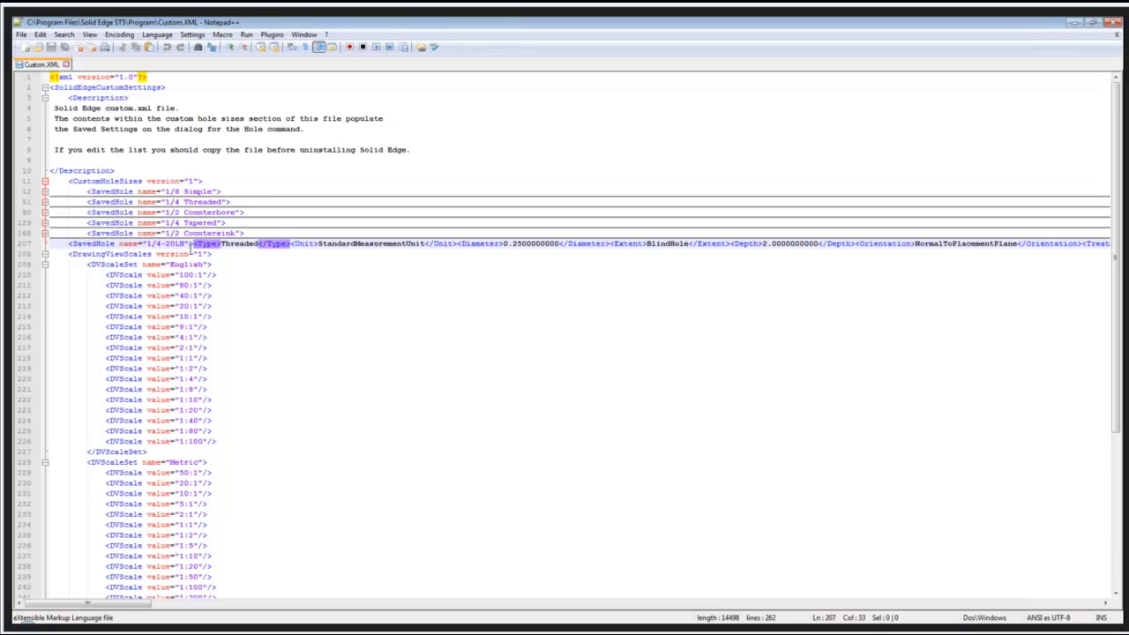
pyautogui.press('Return')
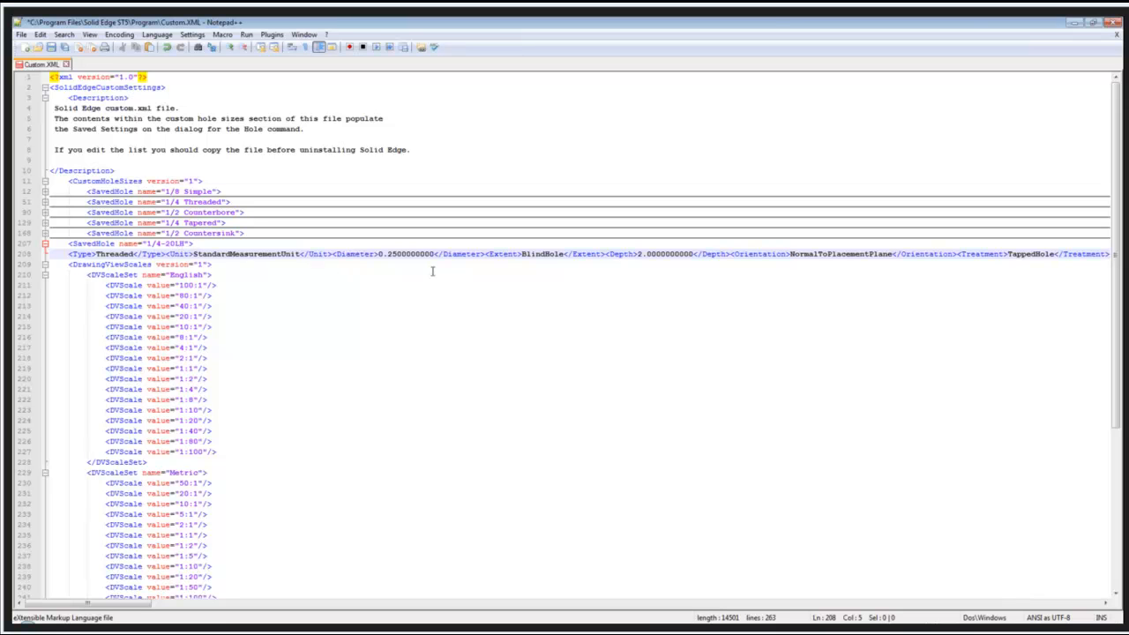
pyautogui.click(1117, 22)
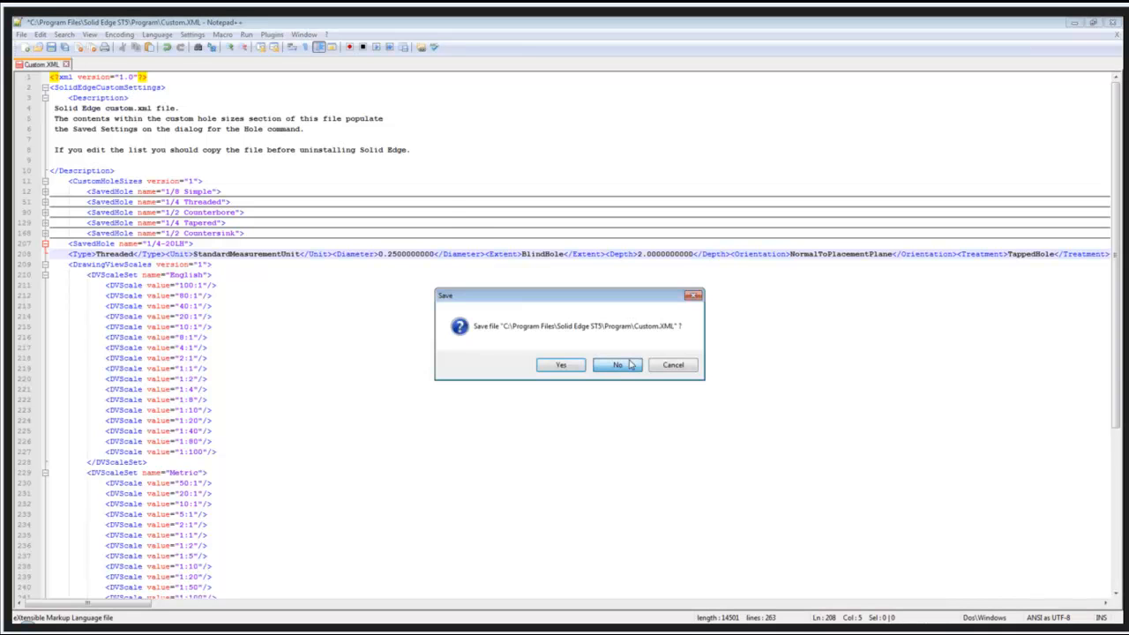
pyautogui.click(617, 365)
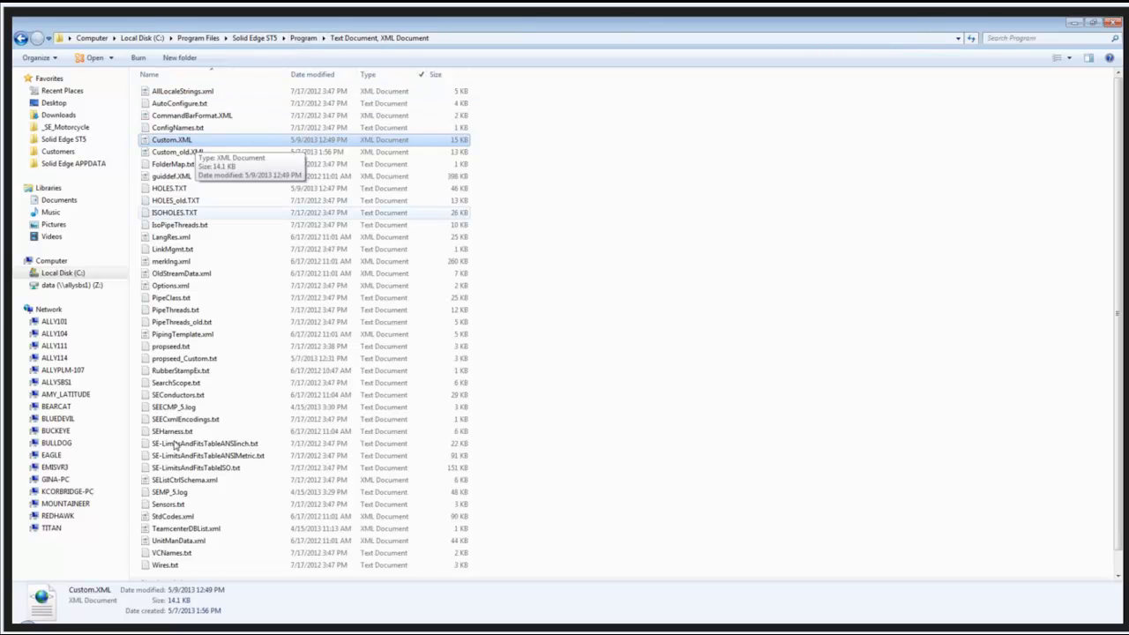
# - Return to Solid Edge, review the saved hole list again and close the part without saving it
pyautogui.hotkey('alt', 'Tab')
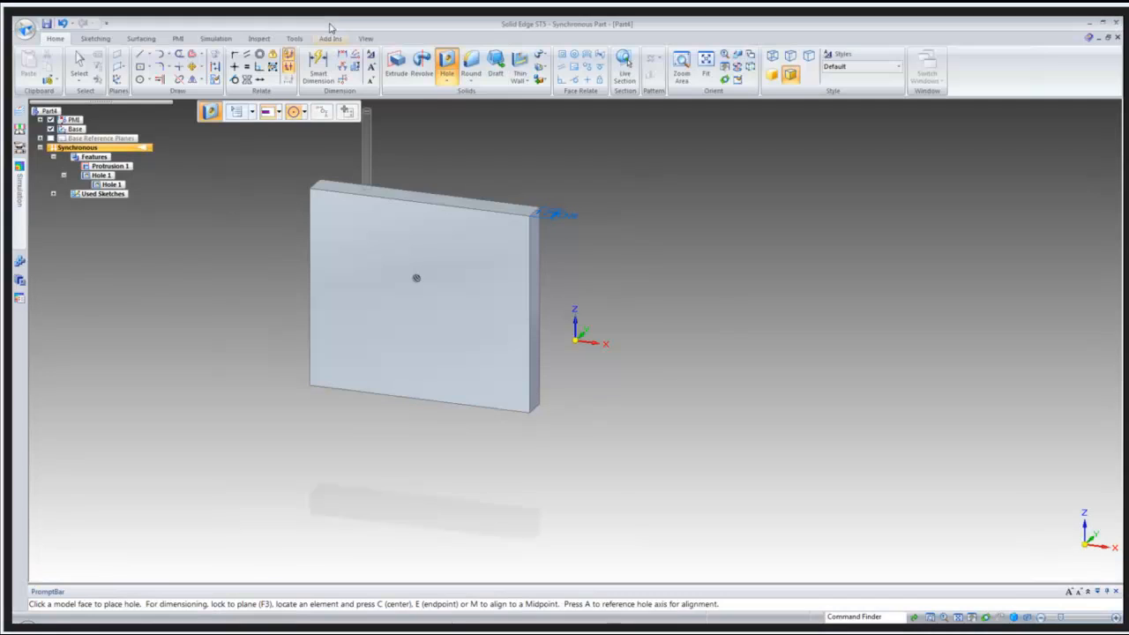
pyautogui.click(278, 112)
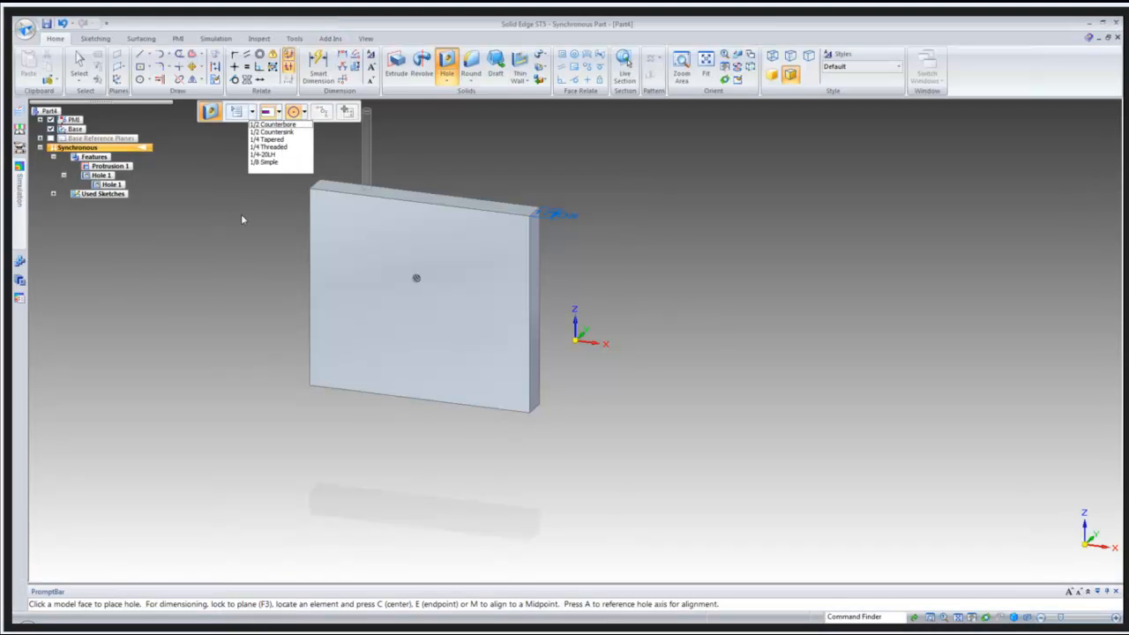
pyautogui.click(26, 31)
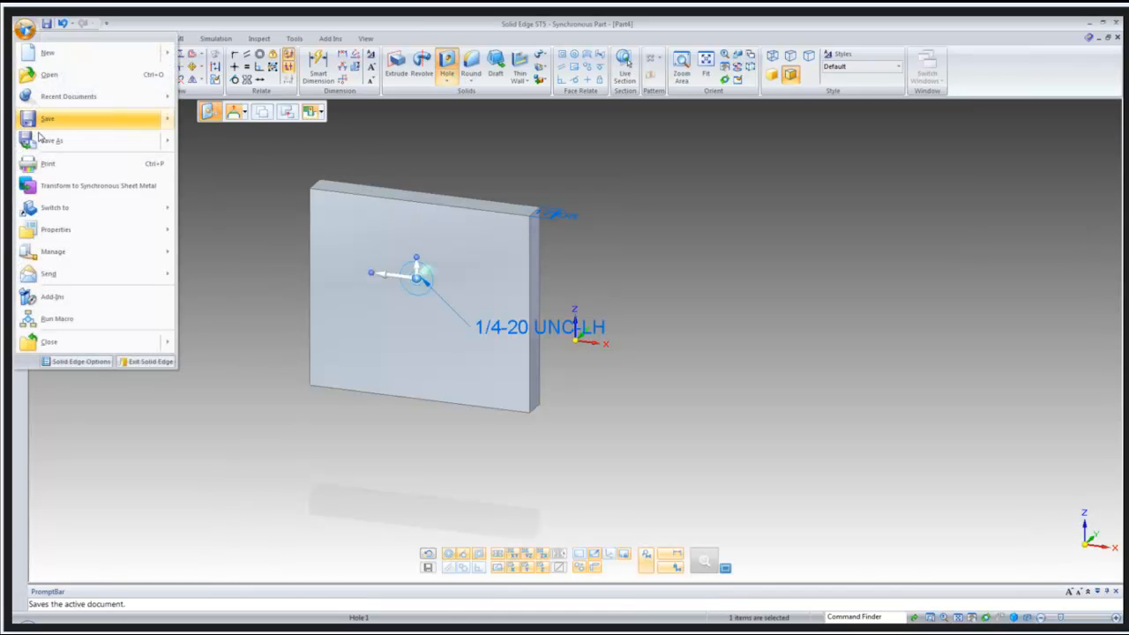
pyautogui.click(83, 348)
pyautogui.click(577, 371)
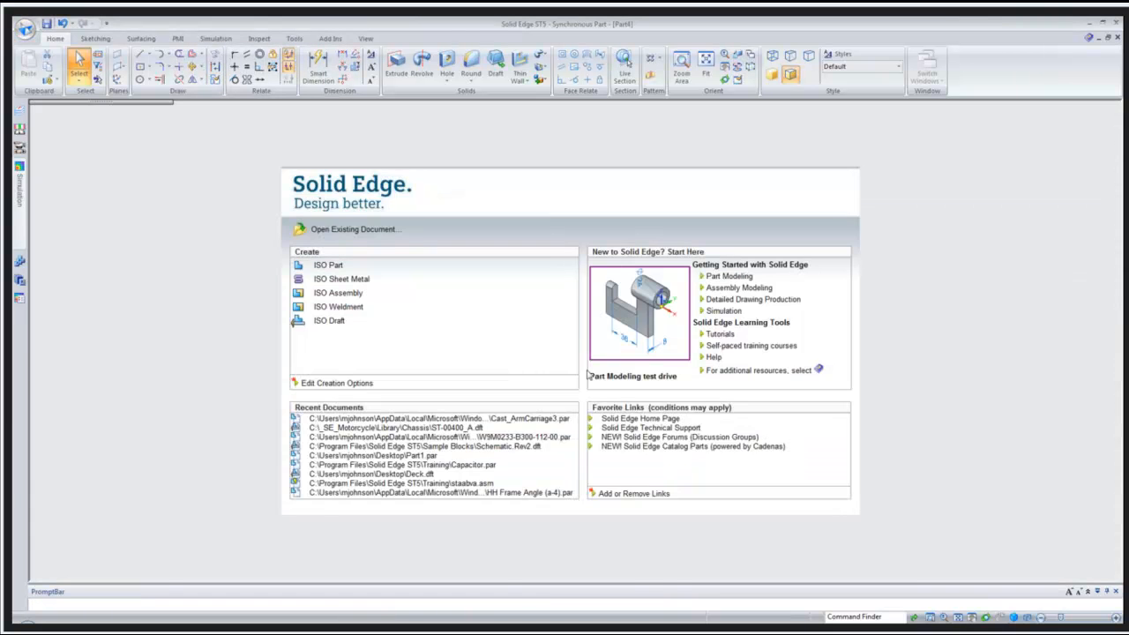
# - Open the recent draft document ST-00400_A.dft and dismiss the out-of-date drawing views notice
pyautogui.click(21, 33)
pyautogui.moveTo(97, 96)
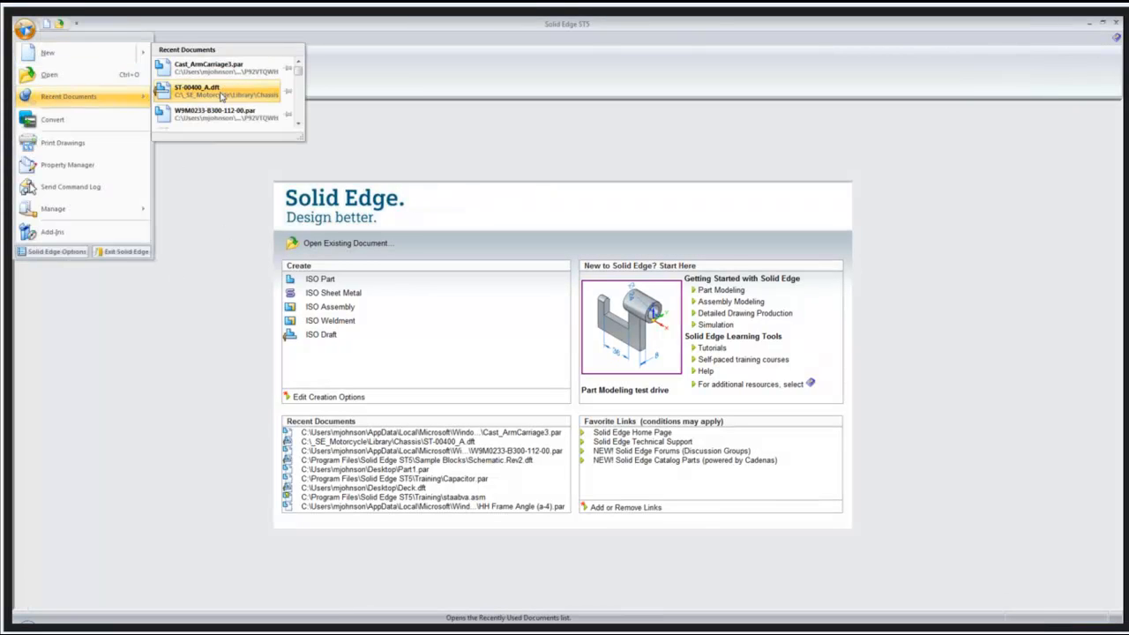
pyautogui.click(224, 98)
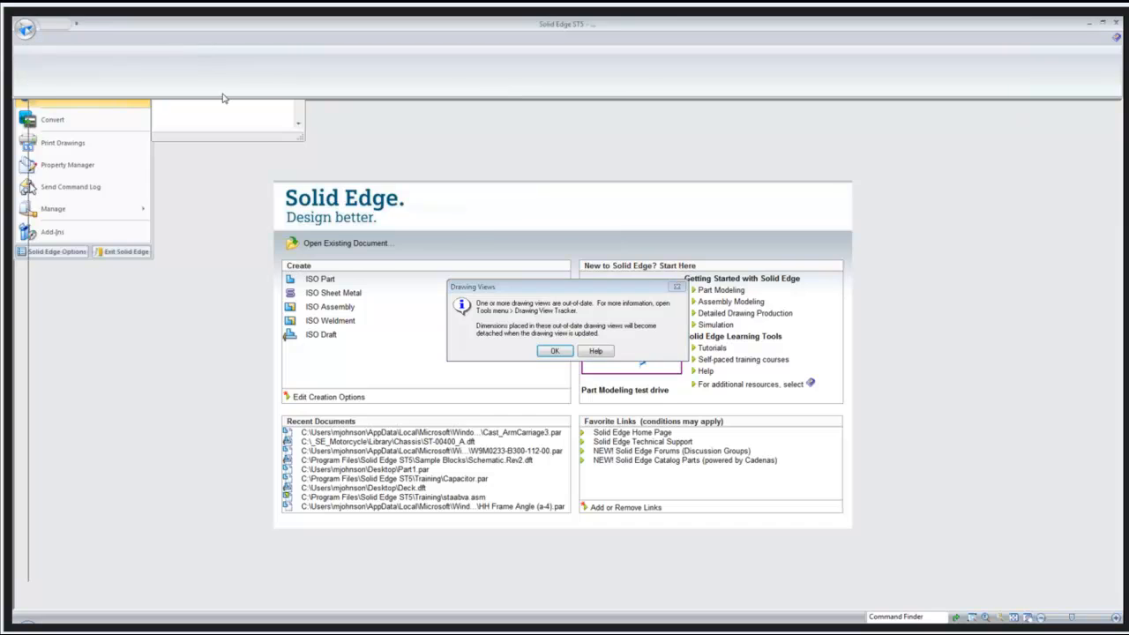
pyautogui.press('Return')
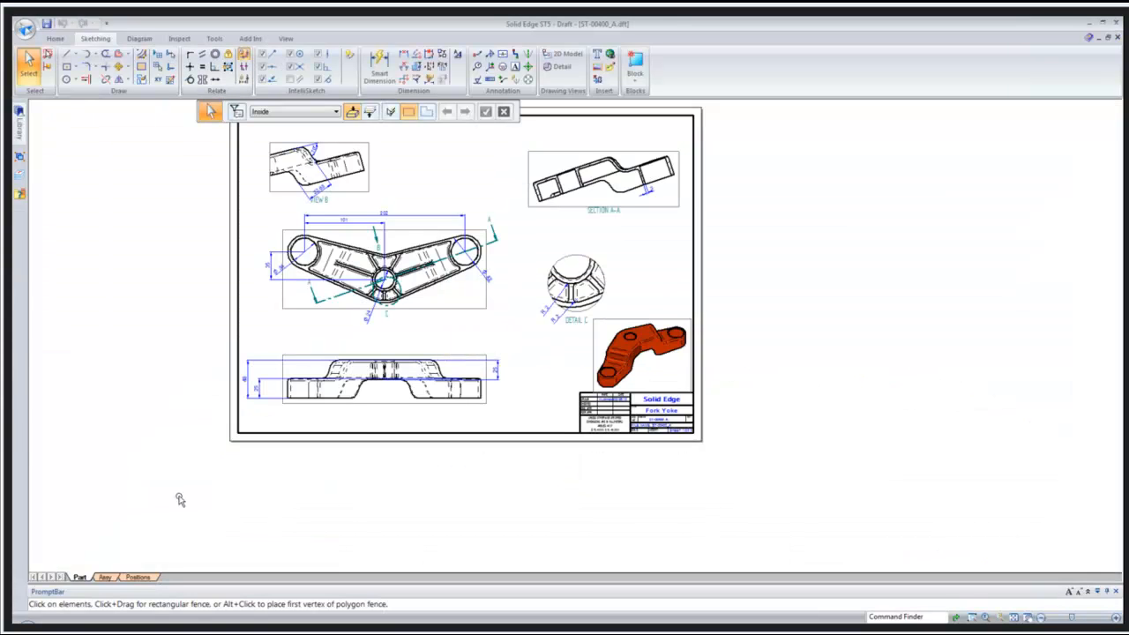
# - Open the Assy sheet and place a parts list with balloons for the exploded motorcycle view beside the rear wheel
pyautogui.click(113, 578)
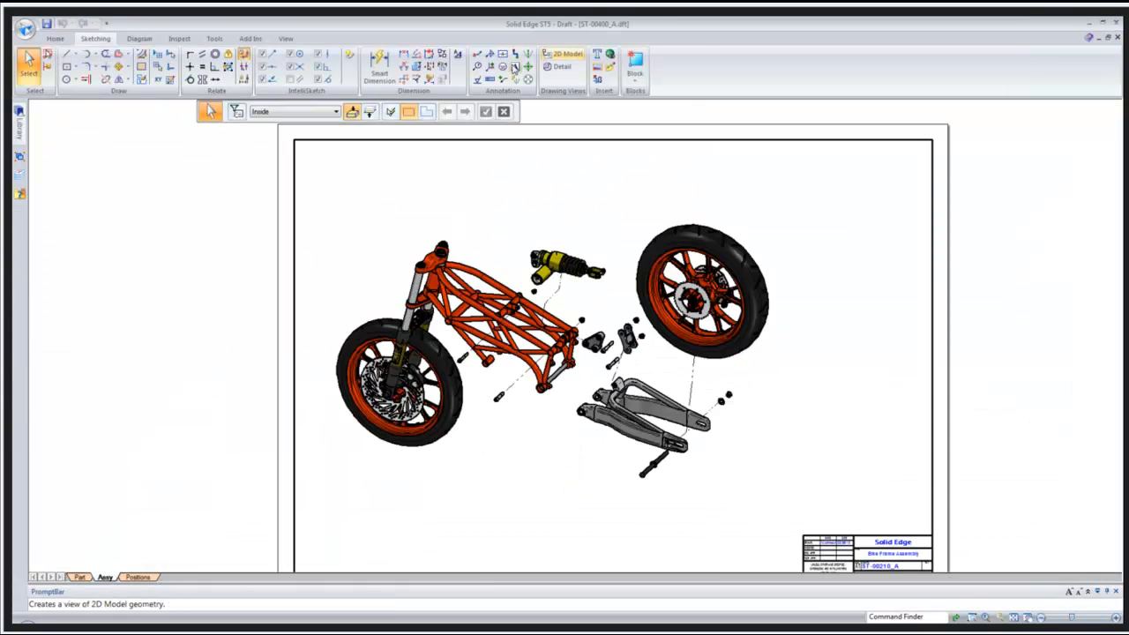
pyautogui.click(57, 39)
pyautogui.click(313, 67)
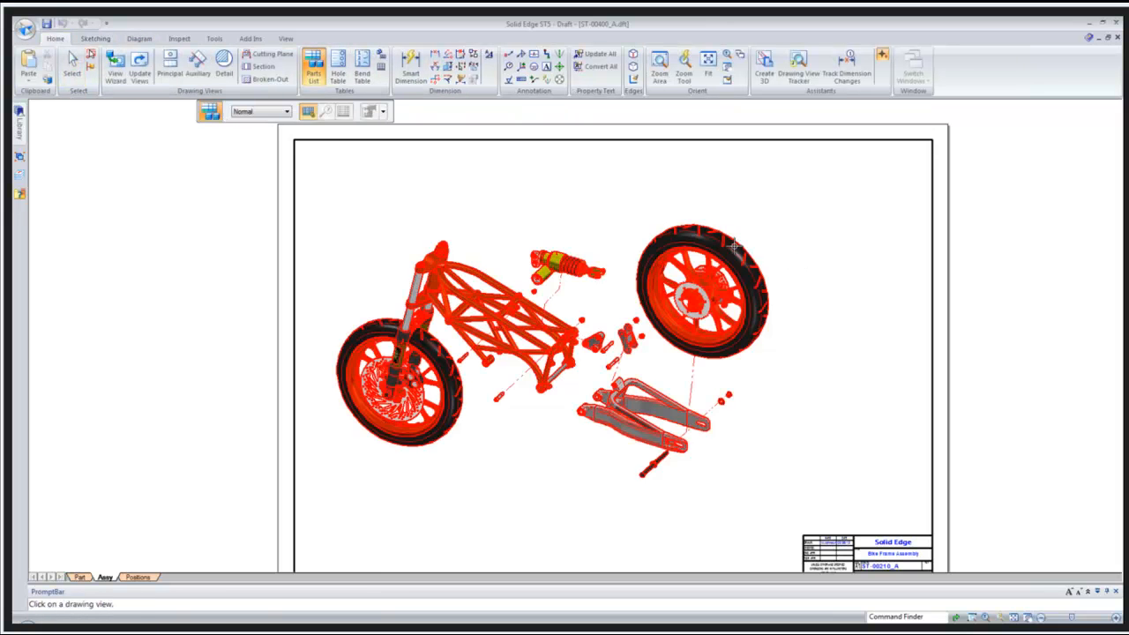
pyautogui.click(771, 246)
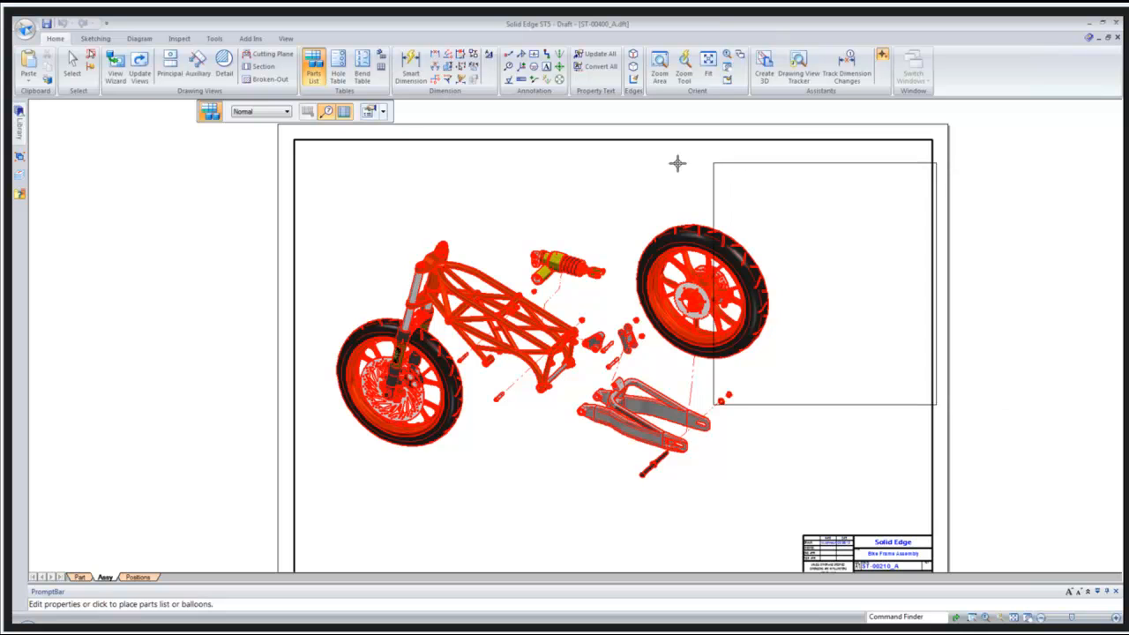
pyautogui.click(781, 147)
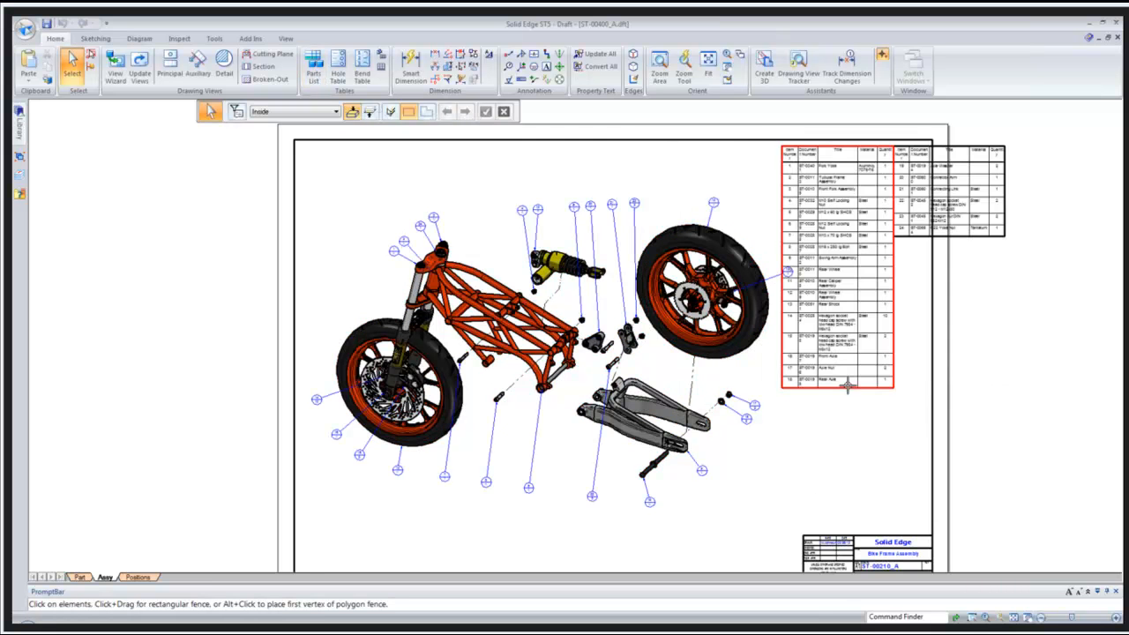
# - Review the parts list's column properties and its available saved settings, and close the properties without changes
pyautogui.click(817, 384)
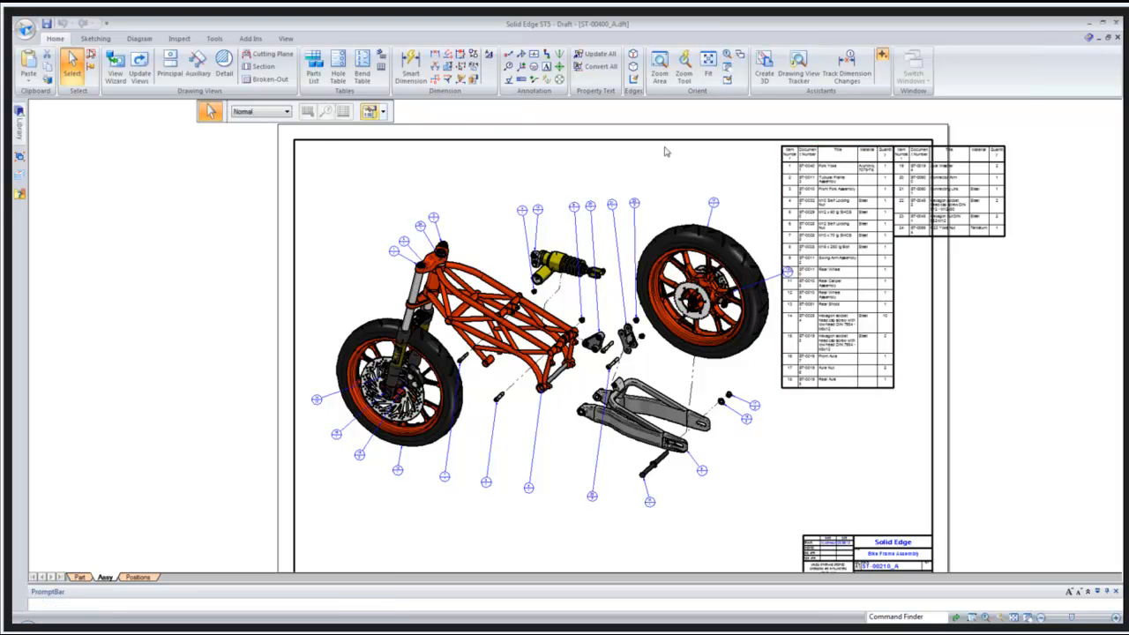
pyautogui.doubleClick(753, 255)
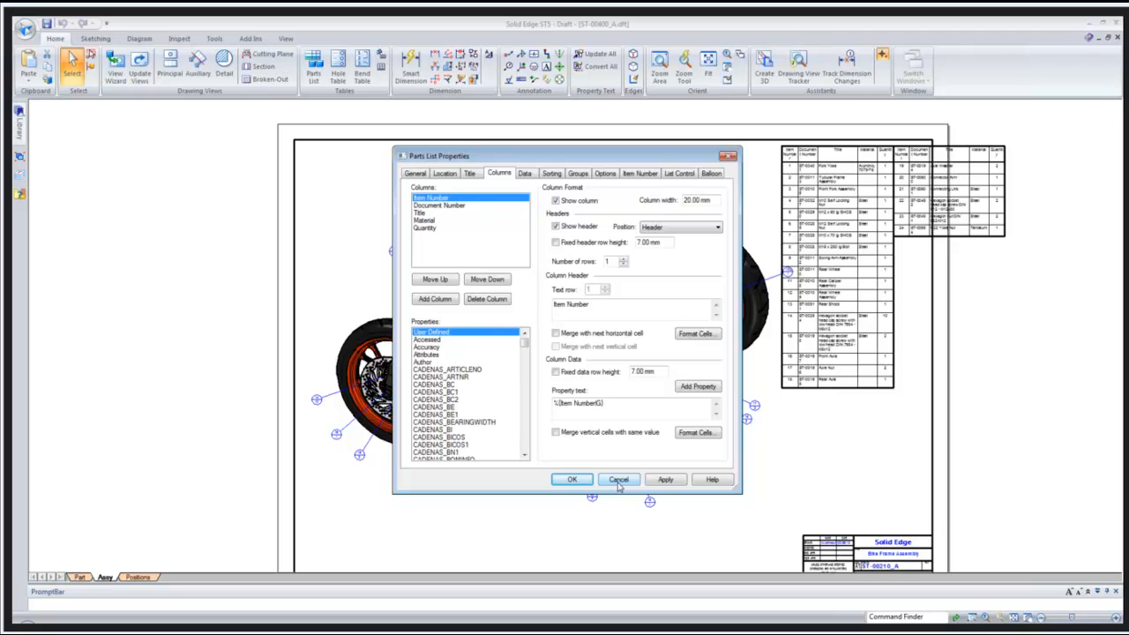
pyautogui.click(412, 173)
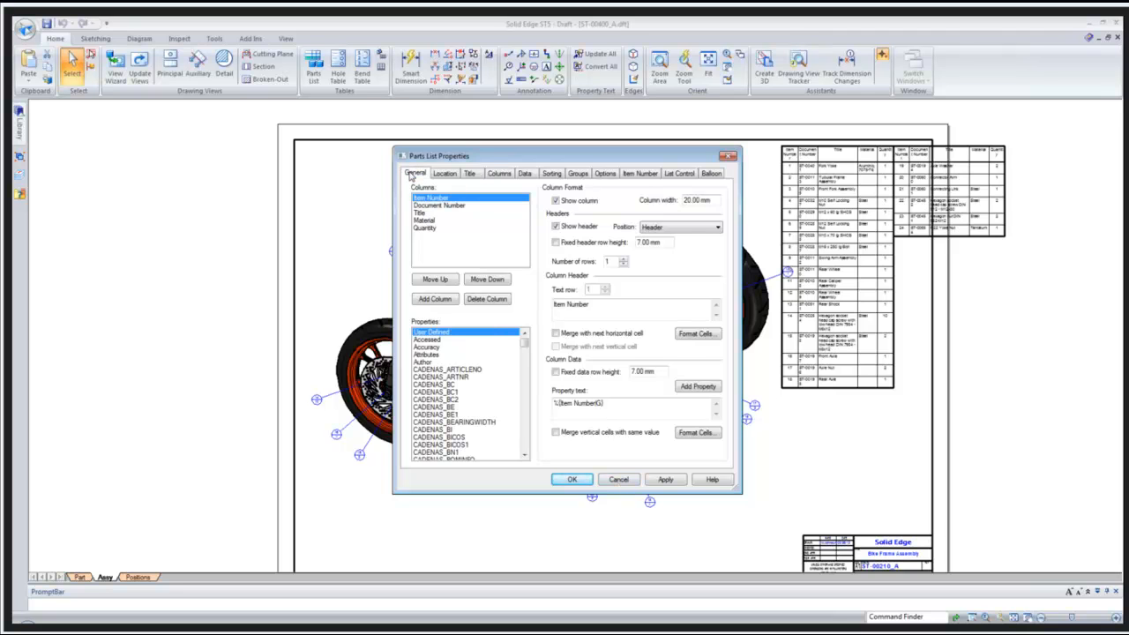
pyautogui.click(611, 195)
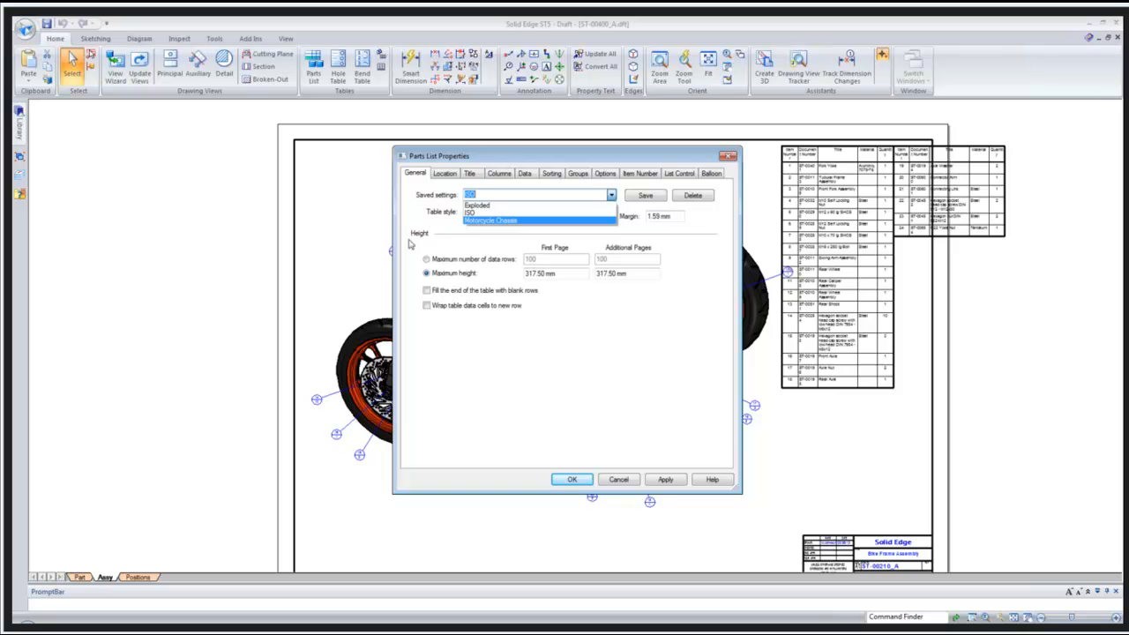
pyautogui.click(629, 485)
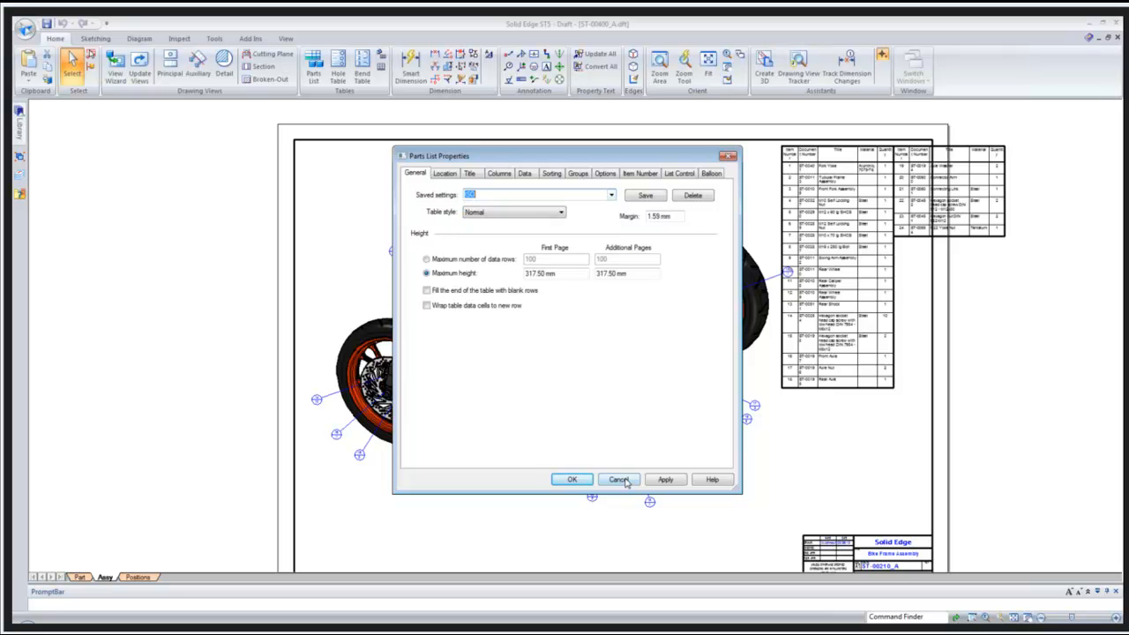
pyautogui.click(626, 481)
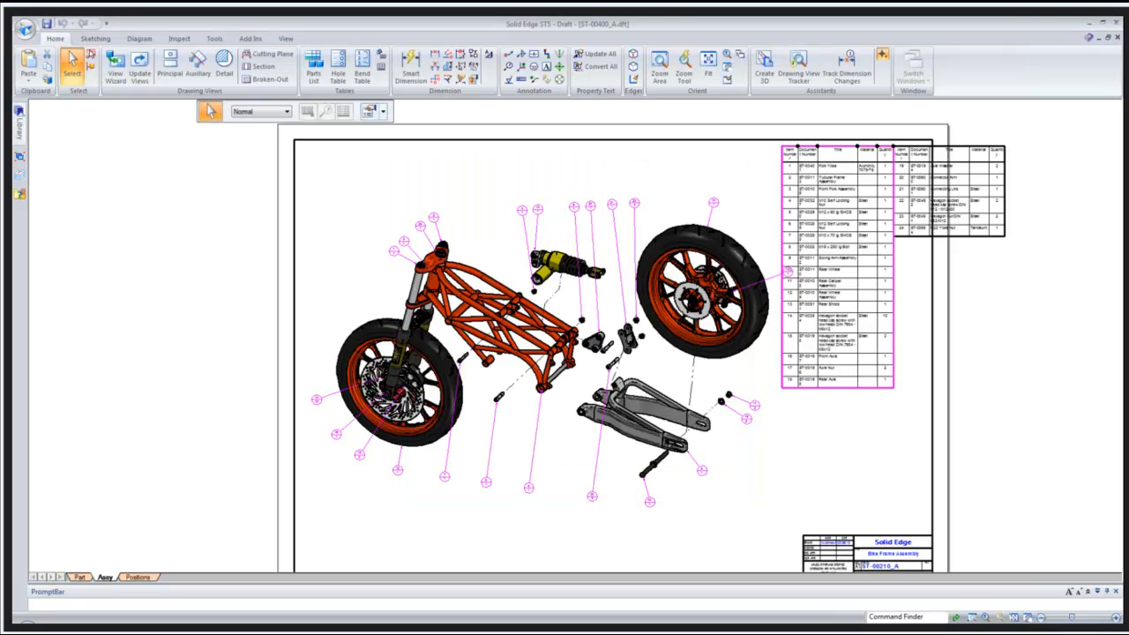
# - Switch to Windows Explorer and open DraftList.txt from the Solid Edge ST5 Template\Reports folder in Notepad++
pyautogui.hotkey('alt', 'Tab')
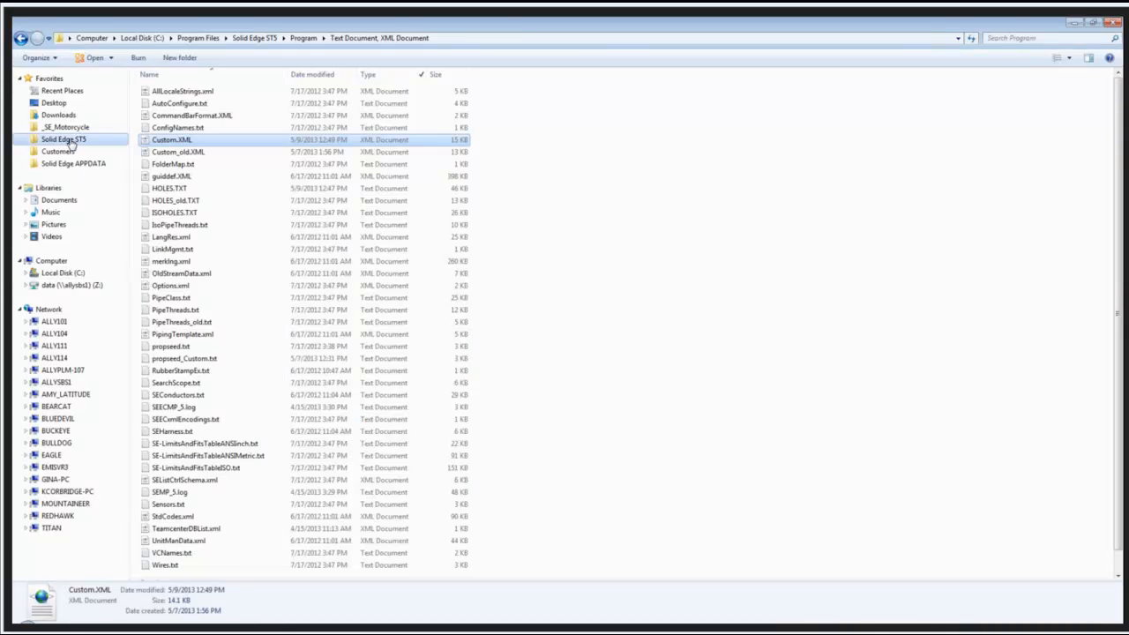
pyautogui.click(68, 138)
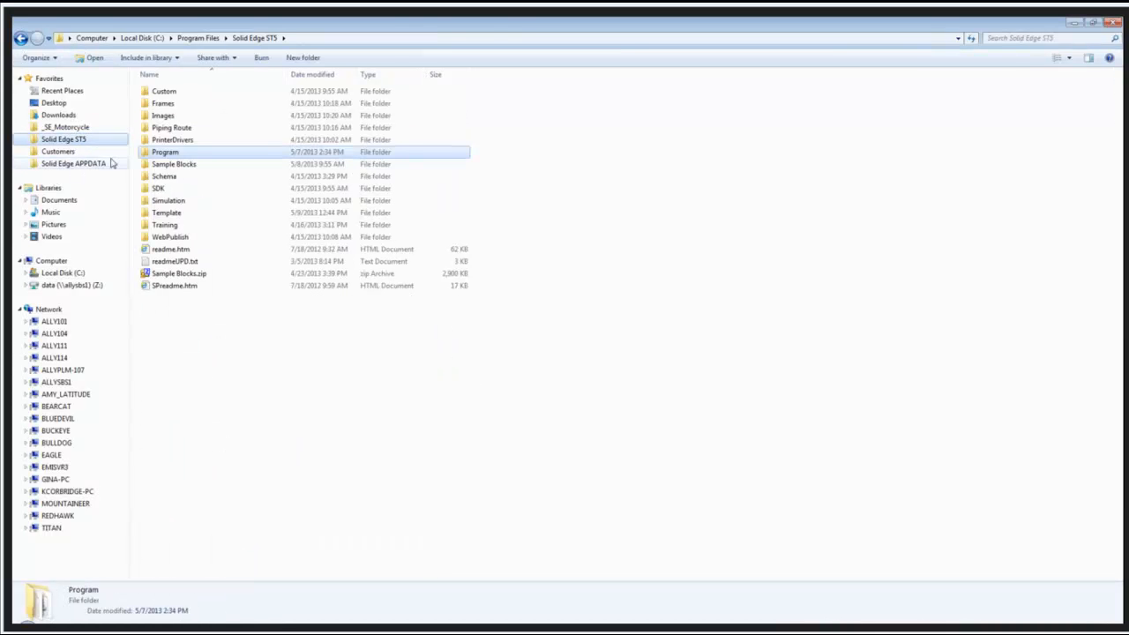
pyautogui.doubleClick(165, 214)
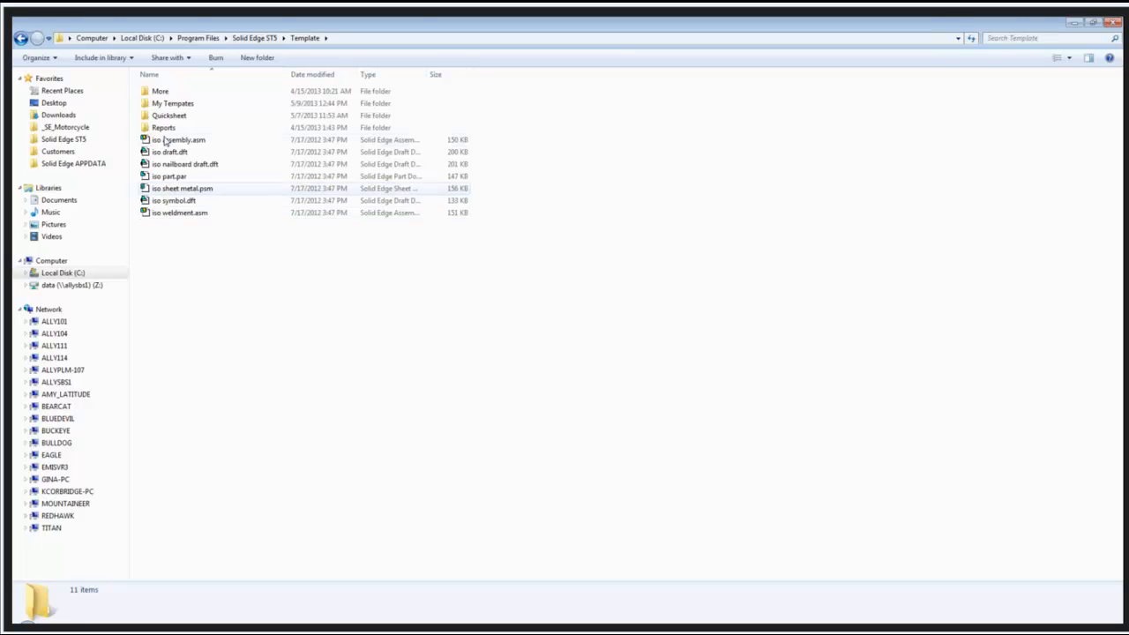
pyautogui.click(163, 129)
pyautogui.doubleClick(164, 129)
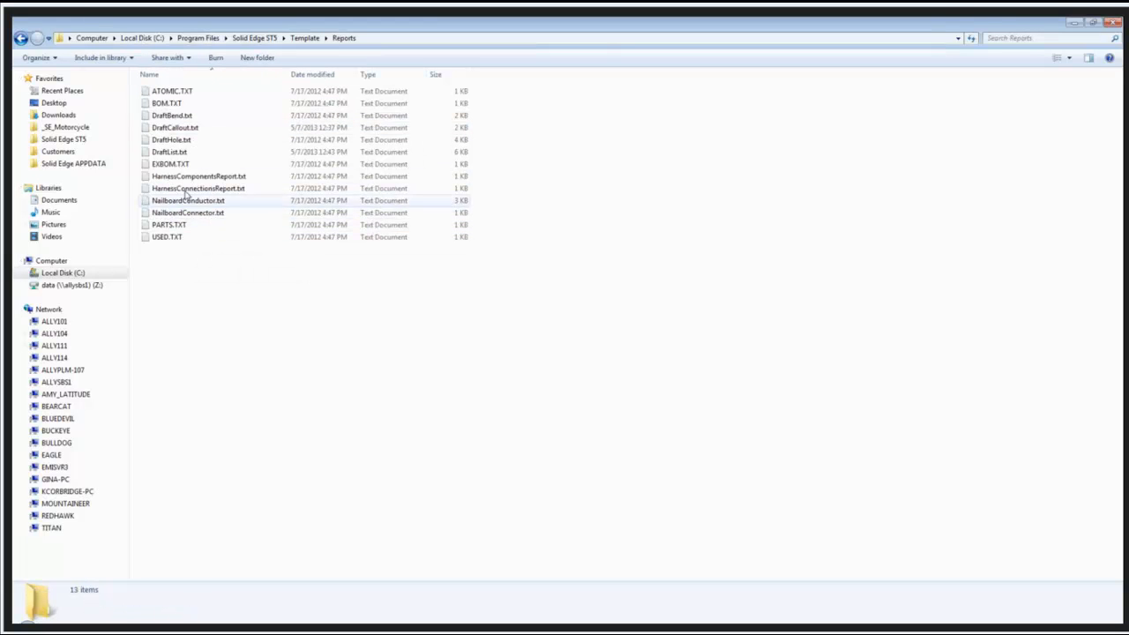
pyautogui.click(169, 153)
pyautogui.rightClick(168, 154)
pyautogui.click(211, 198)
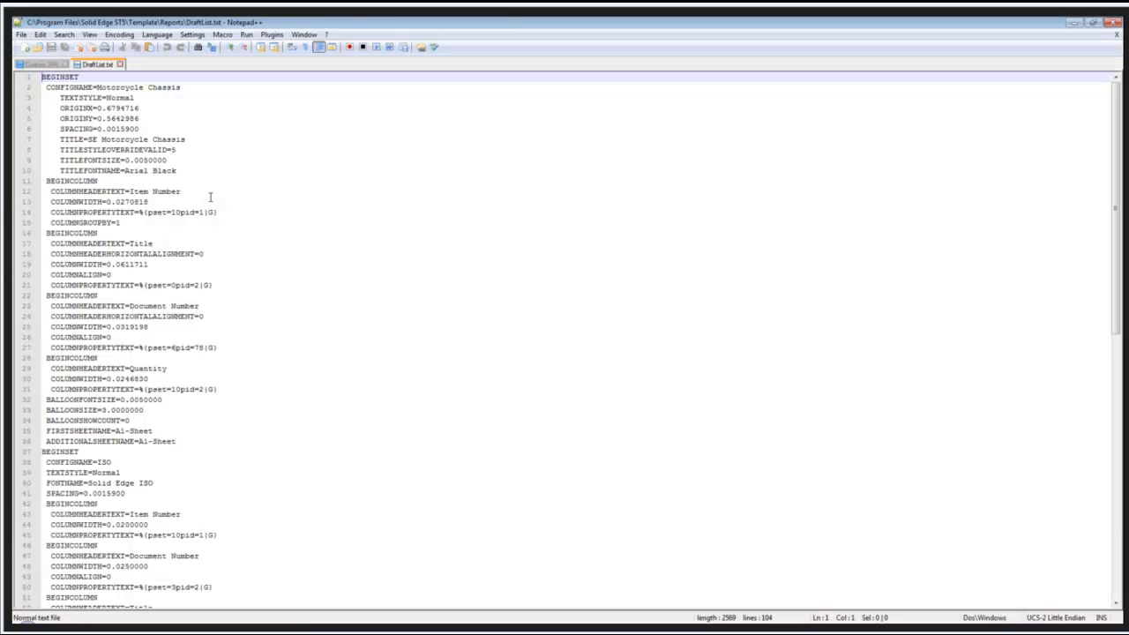
# - Examine the Motorcycle Chassis configuration block in DraftList.txt, and close the file and Notepad++
pyautogui.moveTo(44, 86); pyautogui.dragTo(172, 452)
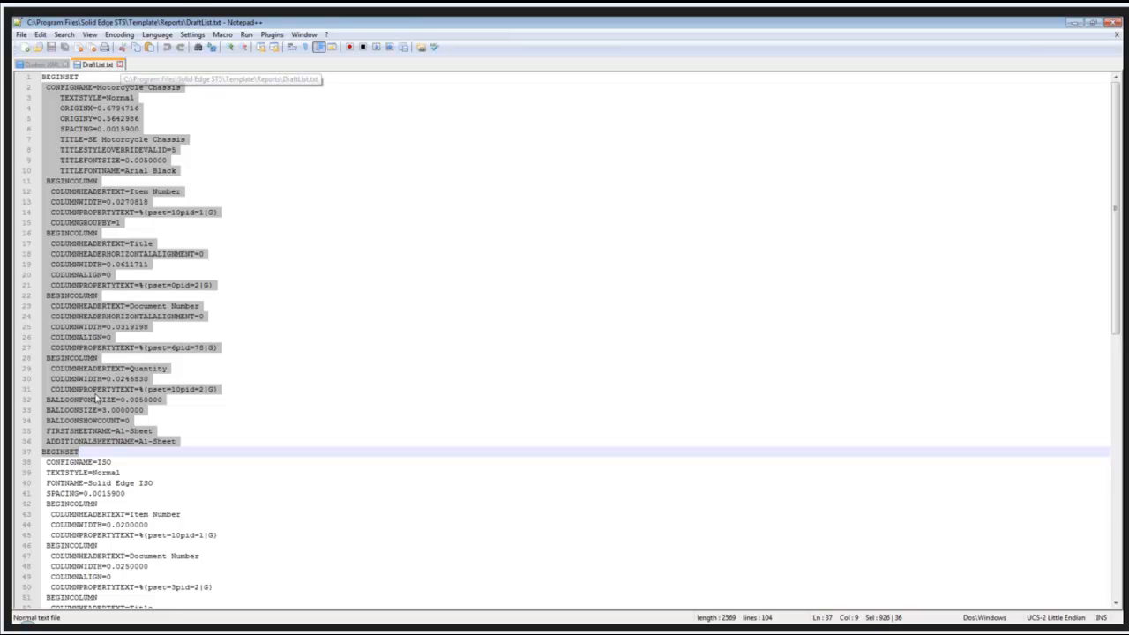
pyautogui.click(121, 65)
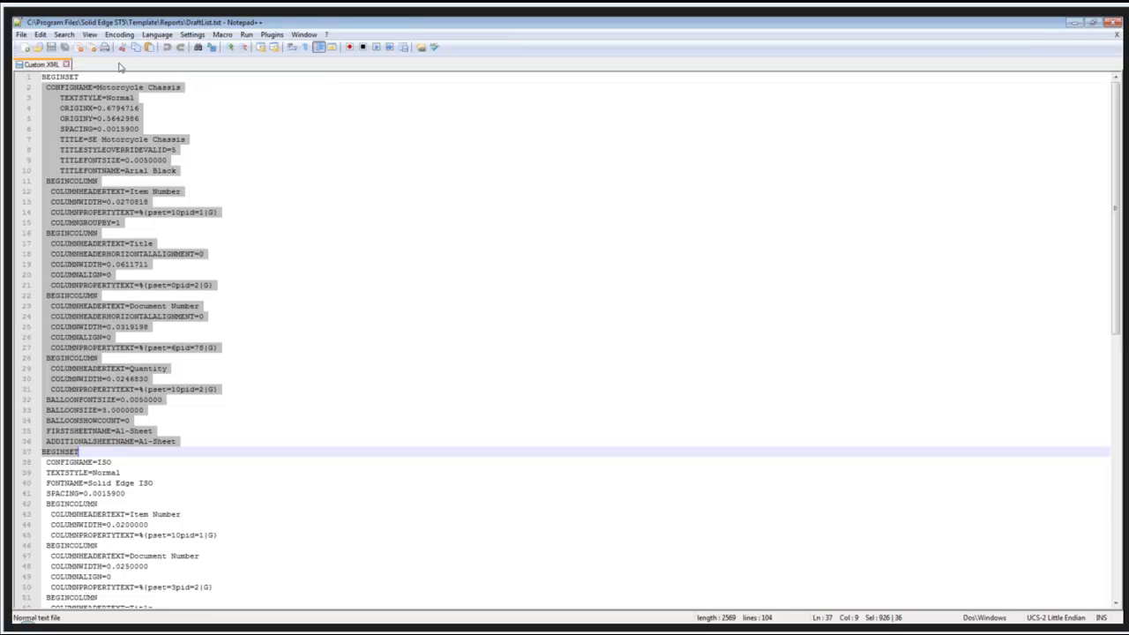
pyautogui.click(1111, 22)
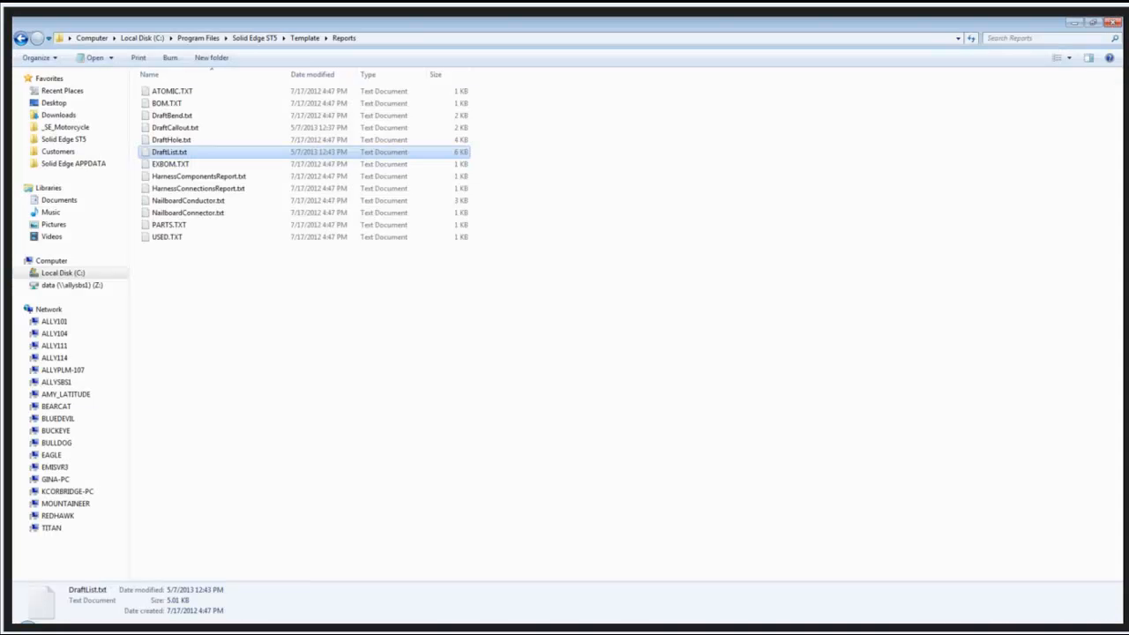
# - Return to Solid Edge and delete the parts list and its balloons from the Assy sheet
pyautogui.hotkey('alt', 'Tab')
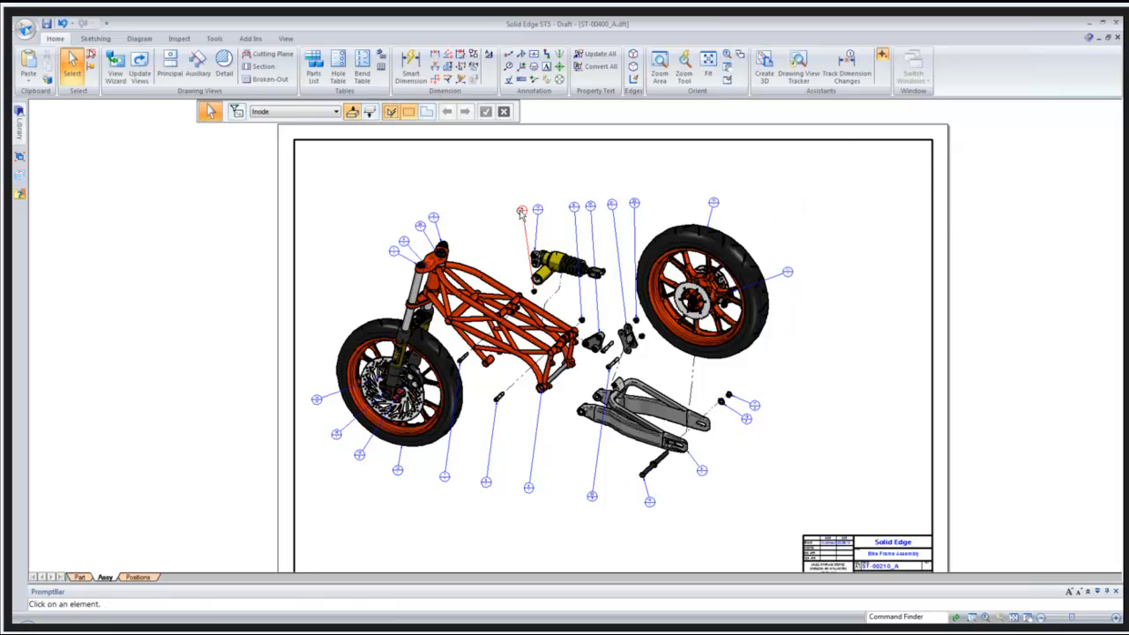
pyautogui.click(435, 216)
pyautogui.click(522, 364)
pyautogui.press('Delete')
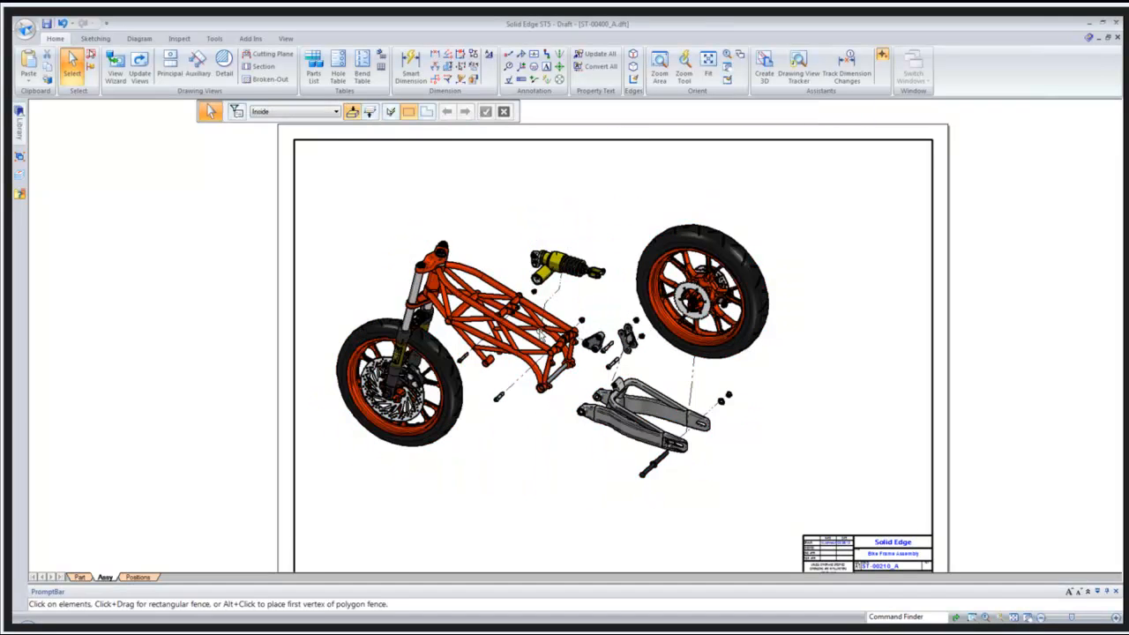
# - Place a parts list with balloons for the exploded view using the Motorcycle Chassis saved setting, inside the sheet's upper-right corner
pyautogui.click(313, 69)
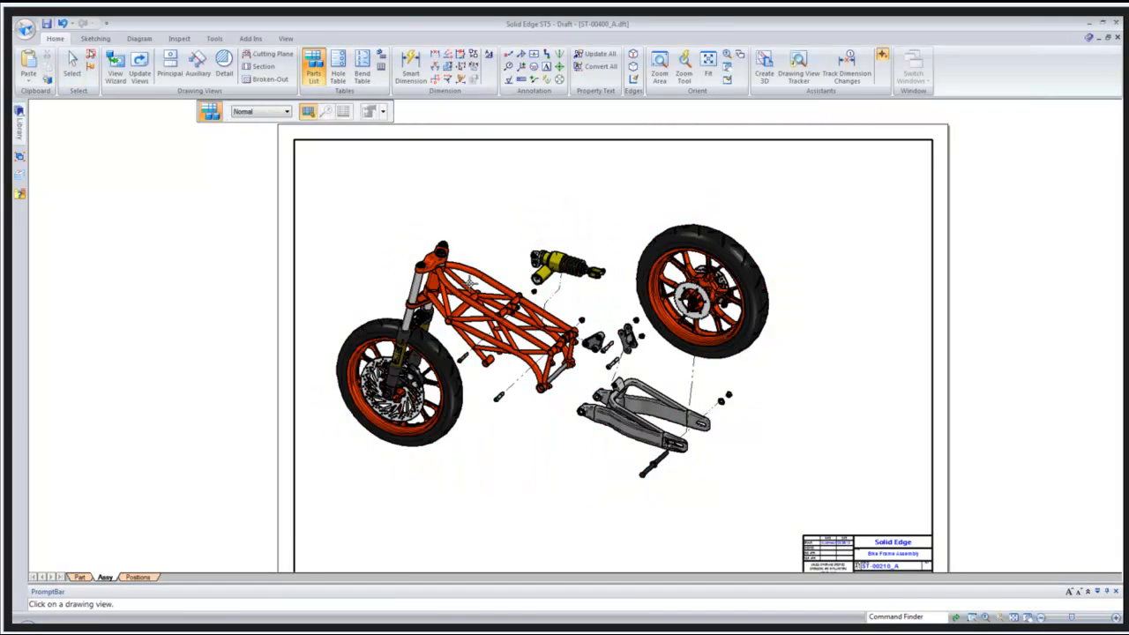
pyautogui.click(415, 159)
pyautogui.click(373, 111)
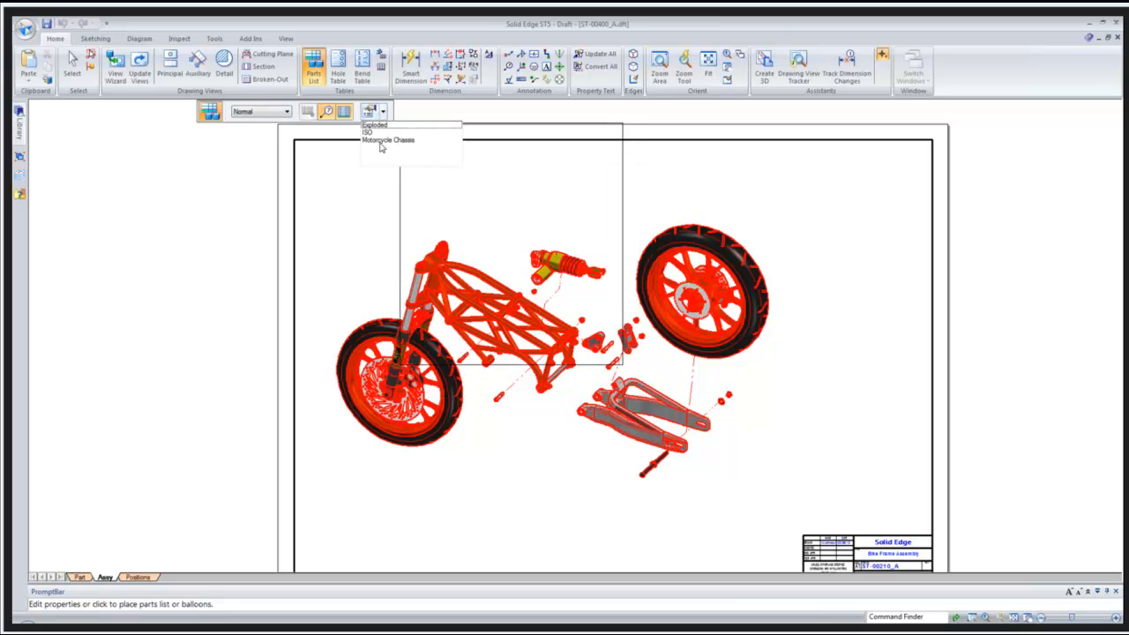
pyautogui.click(378, 143)
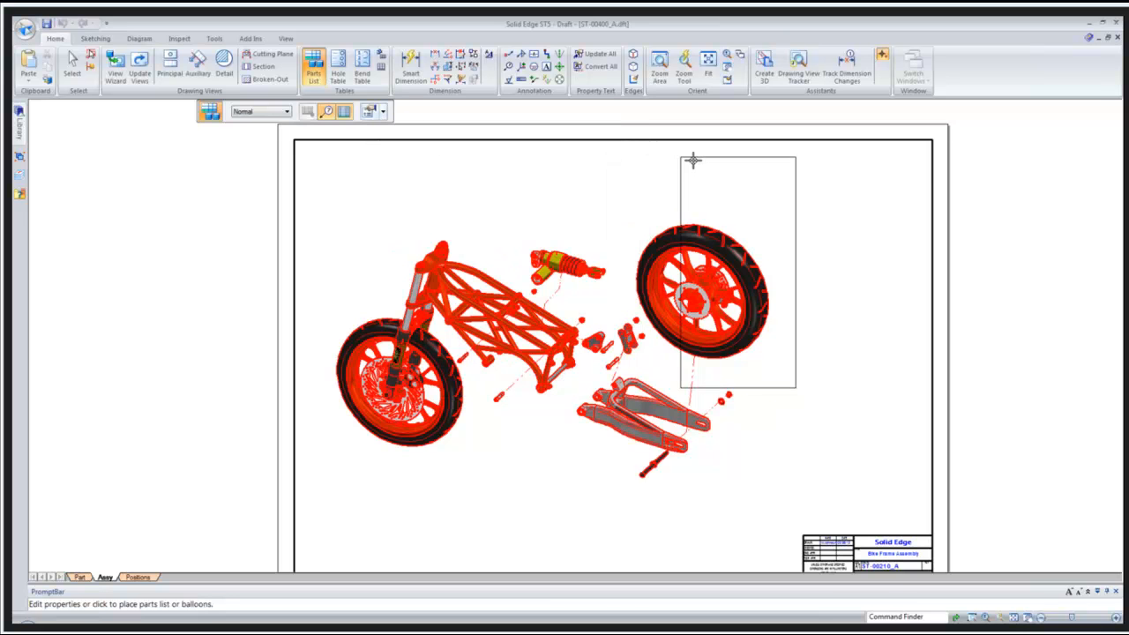
pyautogui.click(803, 153)
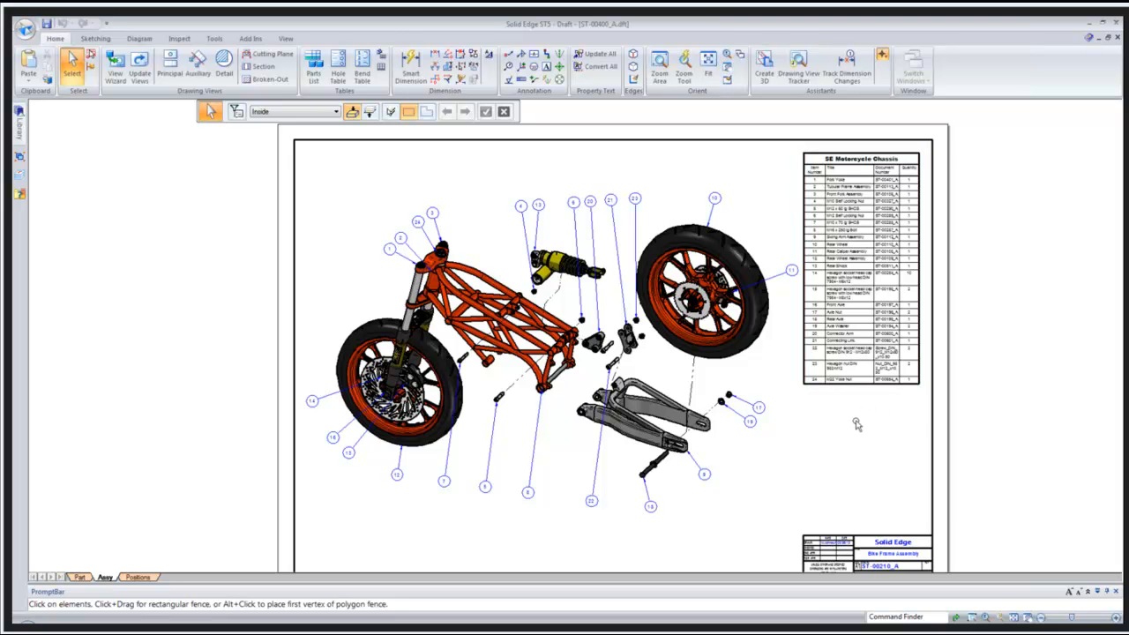
# - On the Part sheet, place a callout with a leader from the common ribs saved setting at the 3 mm rib in Section A-A
pyautogui.click(72, 576)
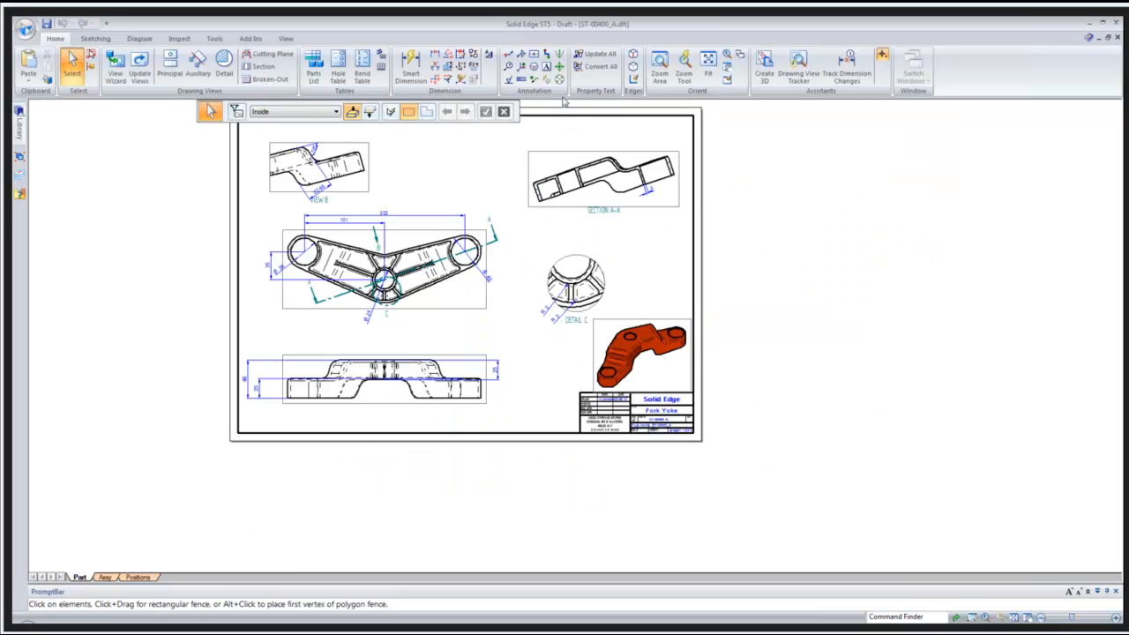
pyautogui.keyDown('alt'); pyautogui.moveTo(488, 135); pyautogui.dragTo(776, 355, button='right'); pyautogui.keyUp('alt')
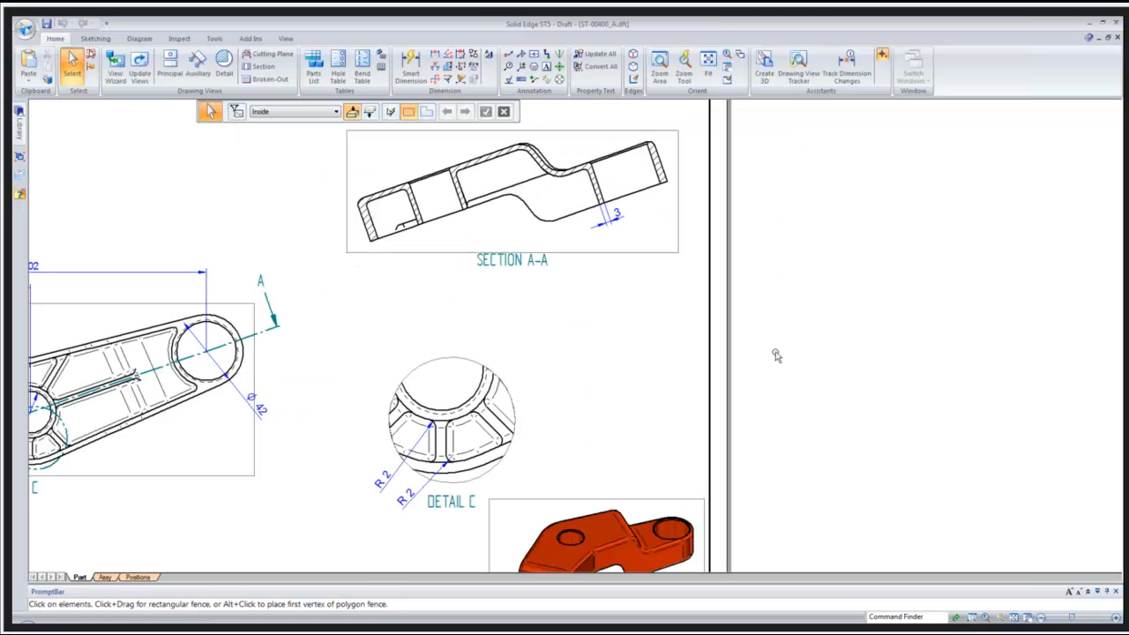
pyautogui.click(509, 55)
pyautogui.click(436, 202)
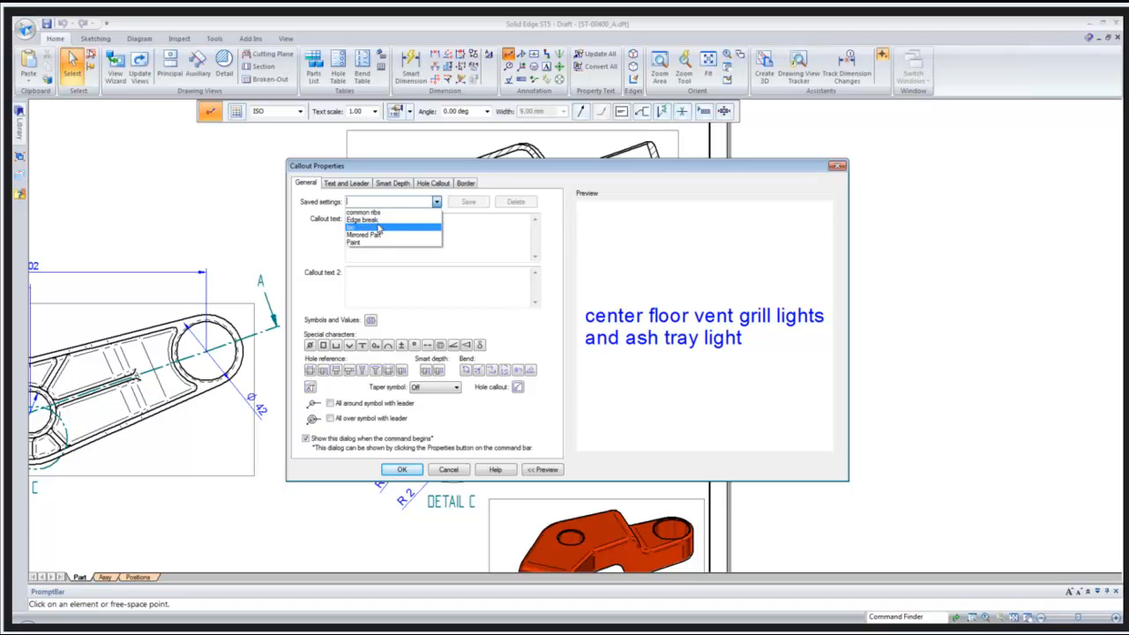
pyautogui.click(375, 214)
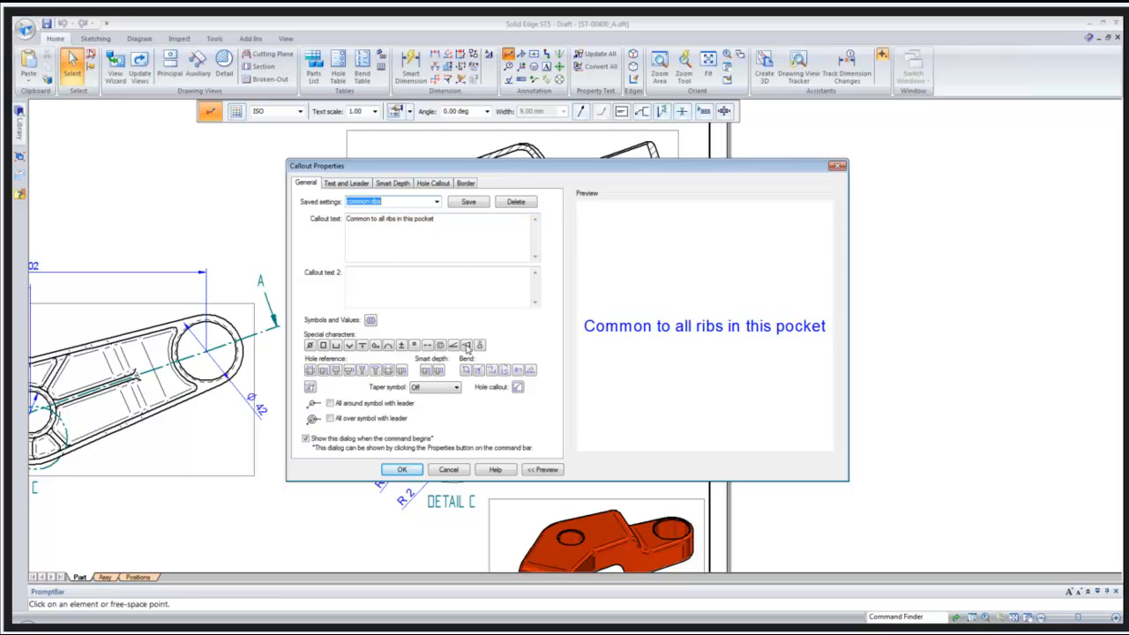
pyautogui.click(402, 470)
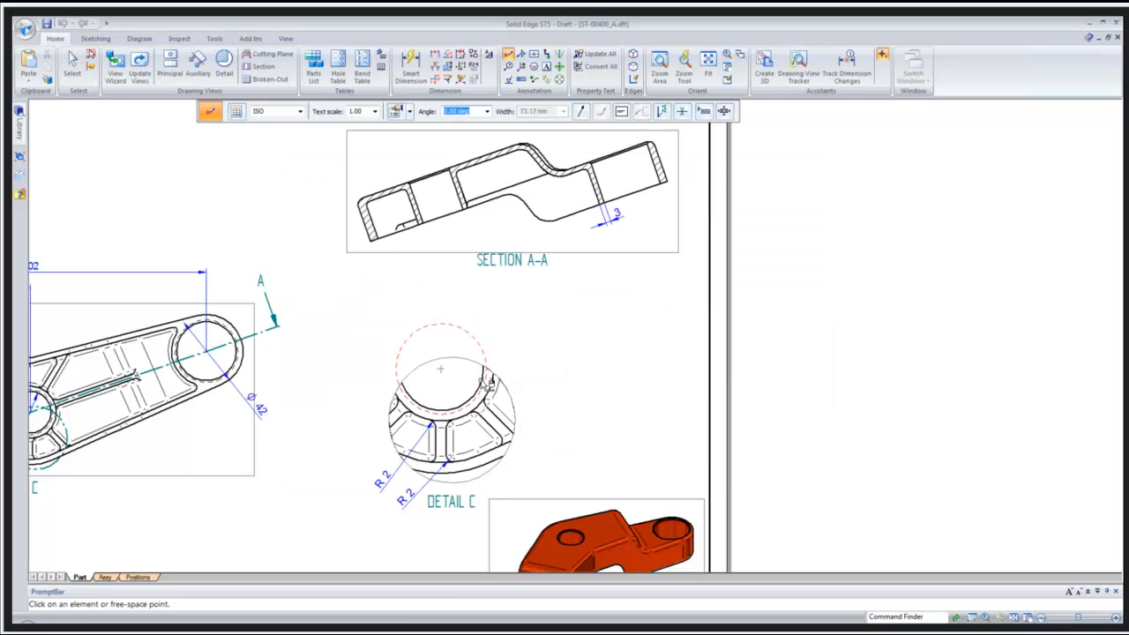
pyautogui.click(588, 190)
pyautogui.click(580, 111)
pyautogui.click(576, 283)
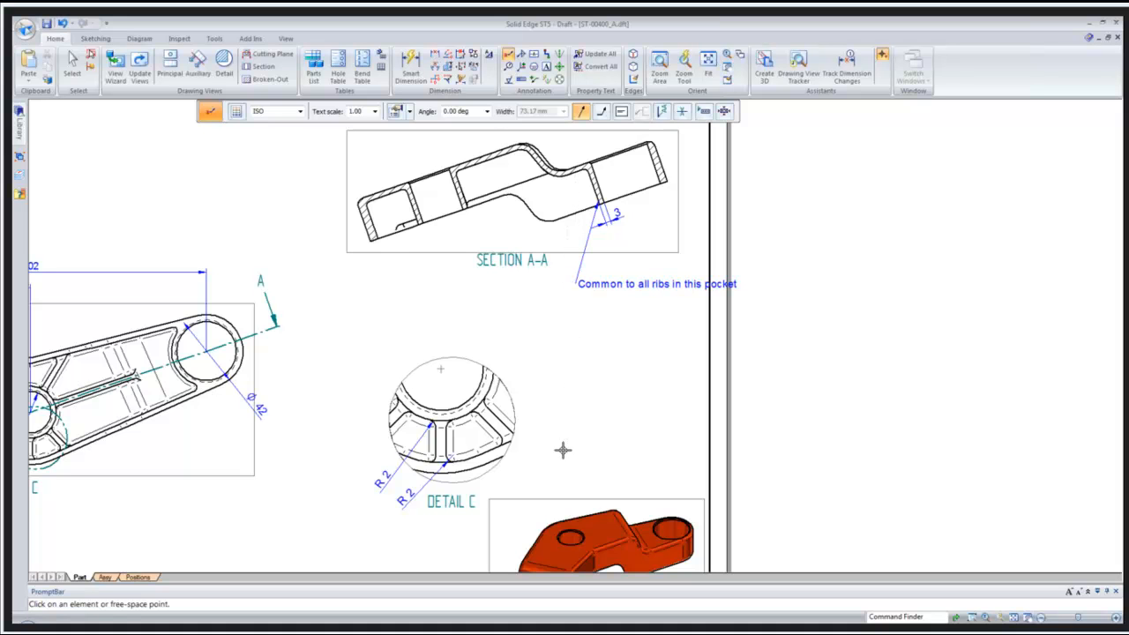
# - Place a callout from the Iso saved setting below the shaded isometric view of the fork yoke
pyautogui.click(508, 55)
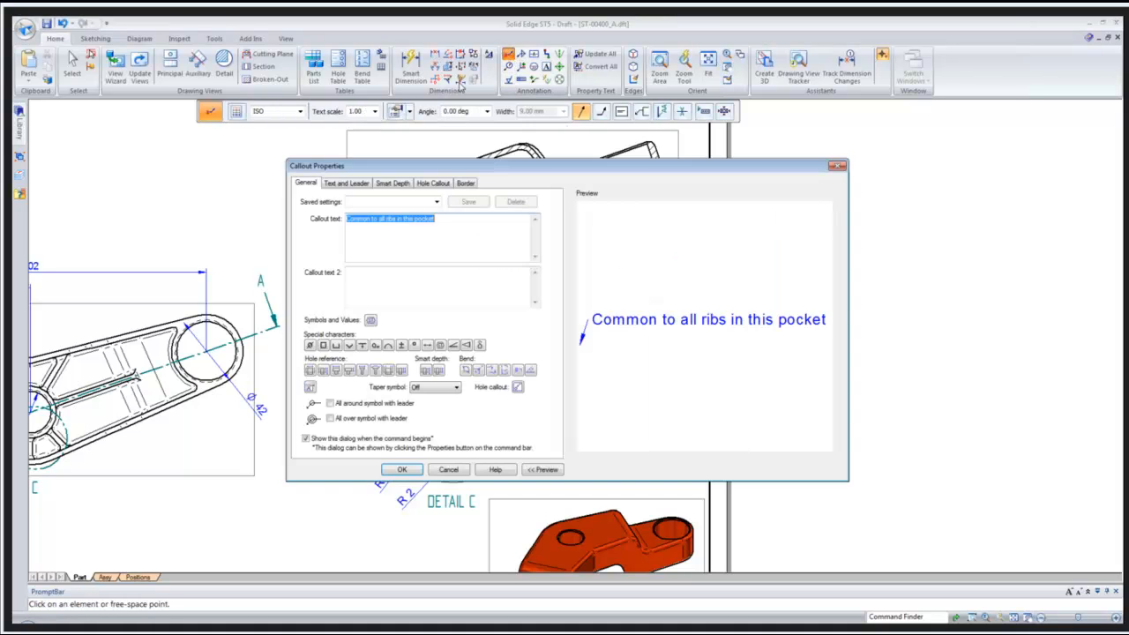
pyautogui.click(436, 202)
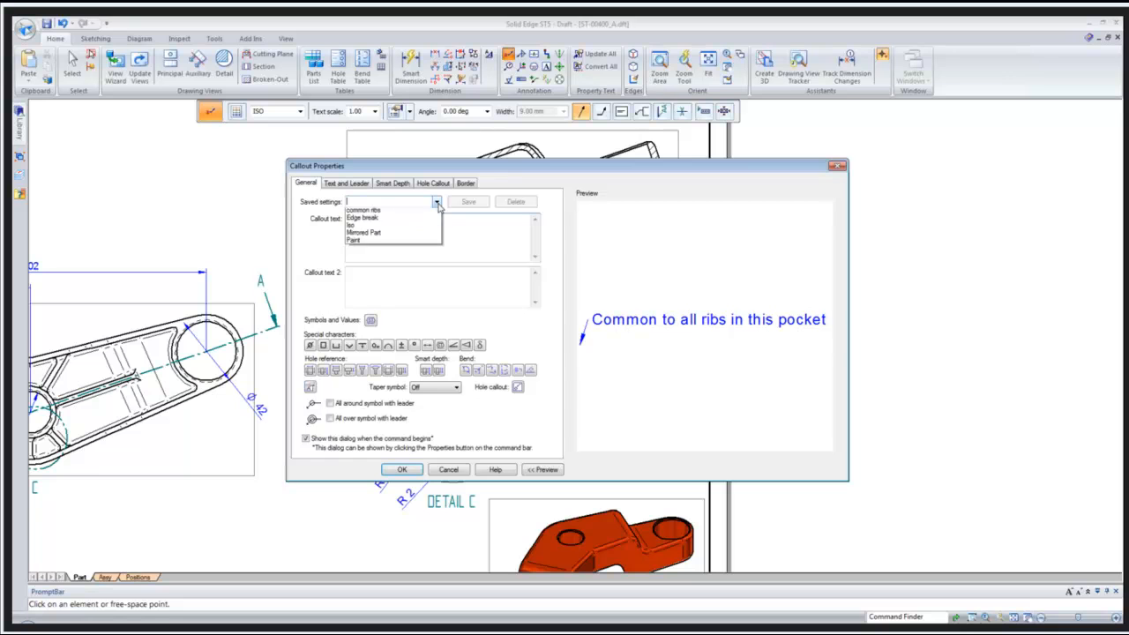
pyautogui.click(389, 228)
pyautogui.click(402, 470)
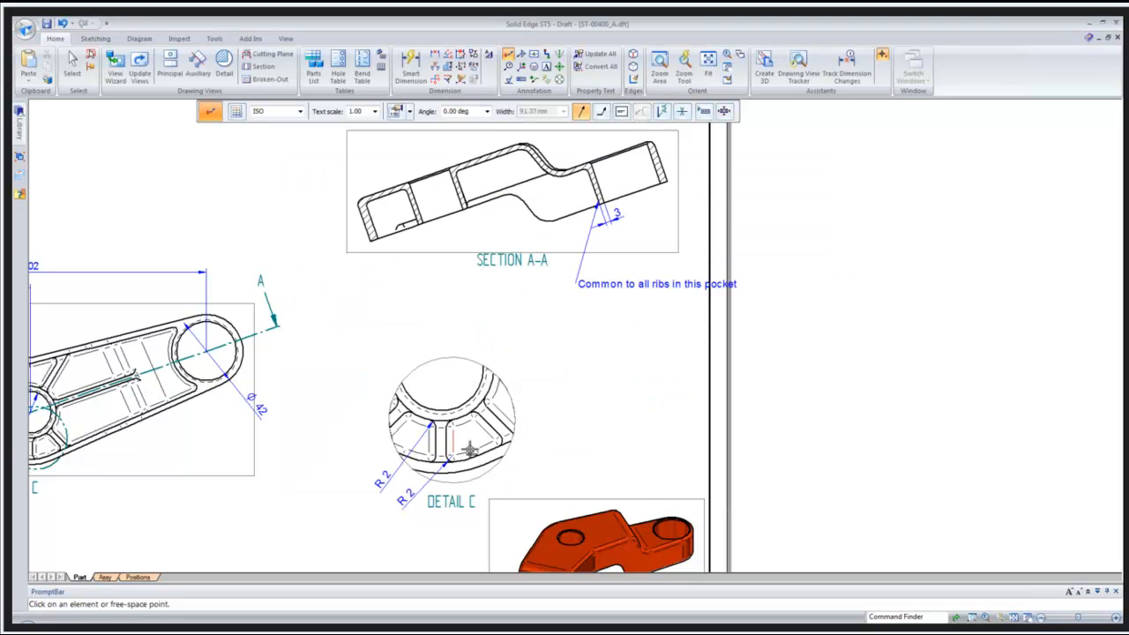
pyautogui.middleClick(577, 418)
pyautogui.middleClick(577, 418)
pyautogui.keyDown('alt'); pyautogui.moveTo(695, 343); pyautogui.dragTo(901, 500, button='right'); pyautogui.keyUp('alt')
pyautogui.click(619, 468)
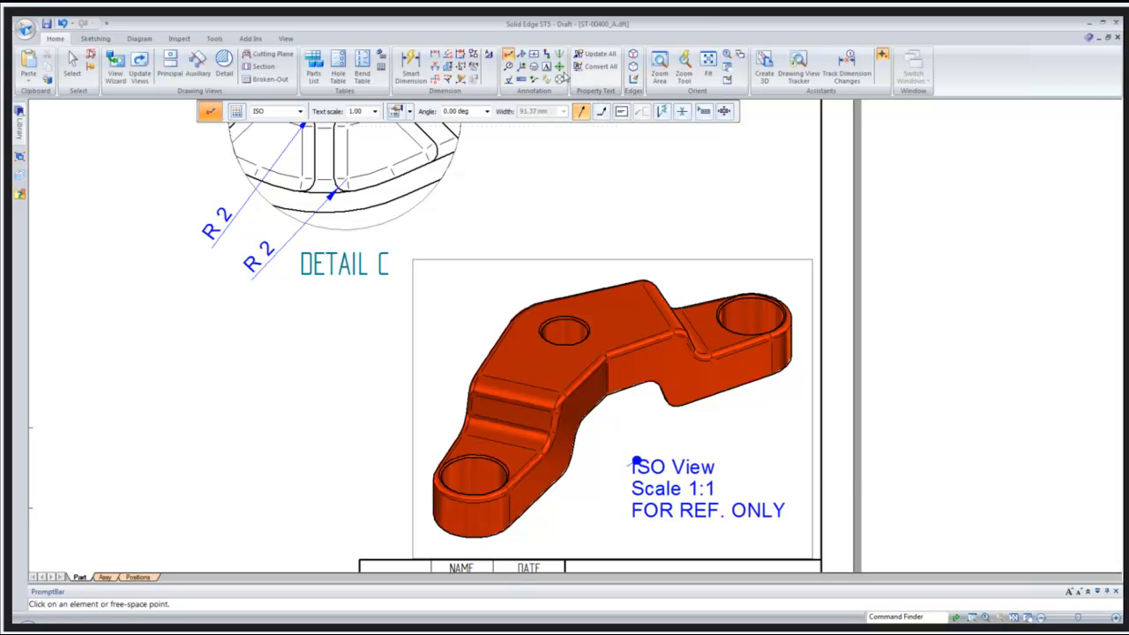
# - Preview the Mirrored Part and Paint saved settings for callouts, without placing a callout
pyautogui.click(512, 54)
pyautogui.click(436, 202)
pyautogui.click(435, 202)
pyautogui.click(436, 203)
pyautogui.click(416, 217)
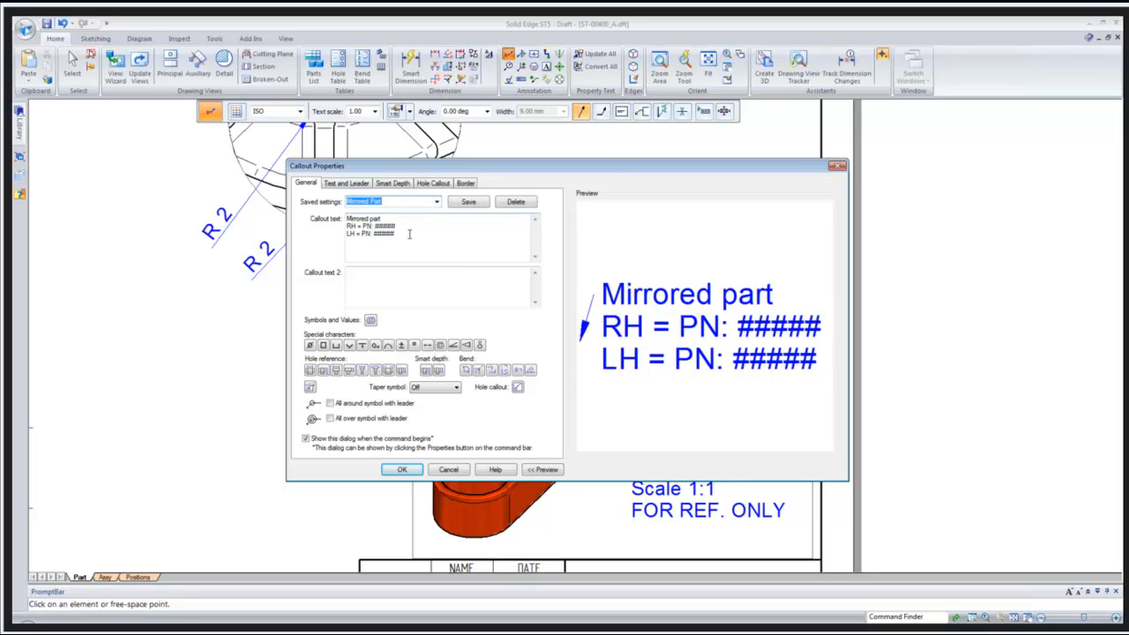
pyautogui.click(435, 202)
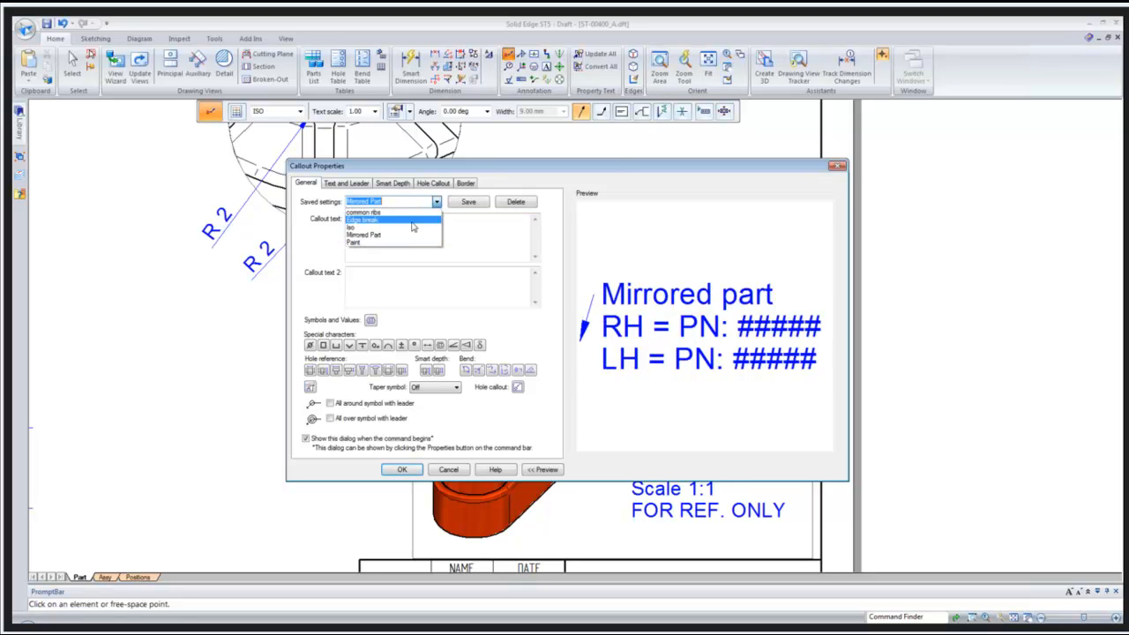
pyautogui.click(387, 242)
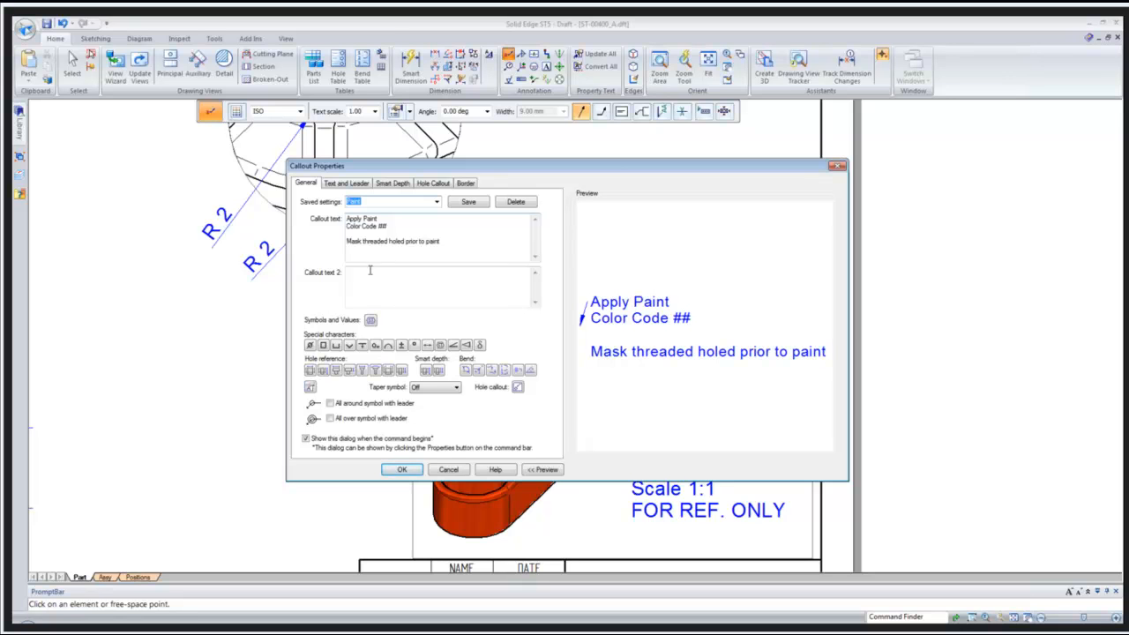
pyautogui.click(449, 470)
# - Switch to the Reports folder in Windows Explorer and open DraftCallout.txt in Notepad++
pyautogui.click(210, 609)
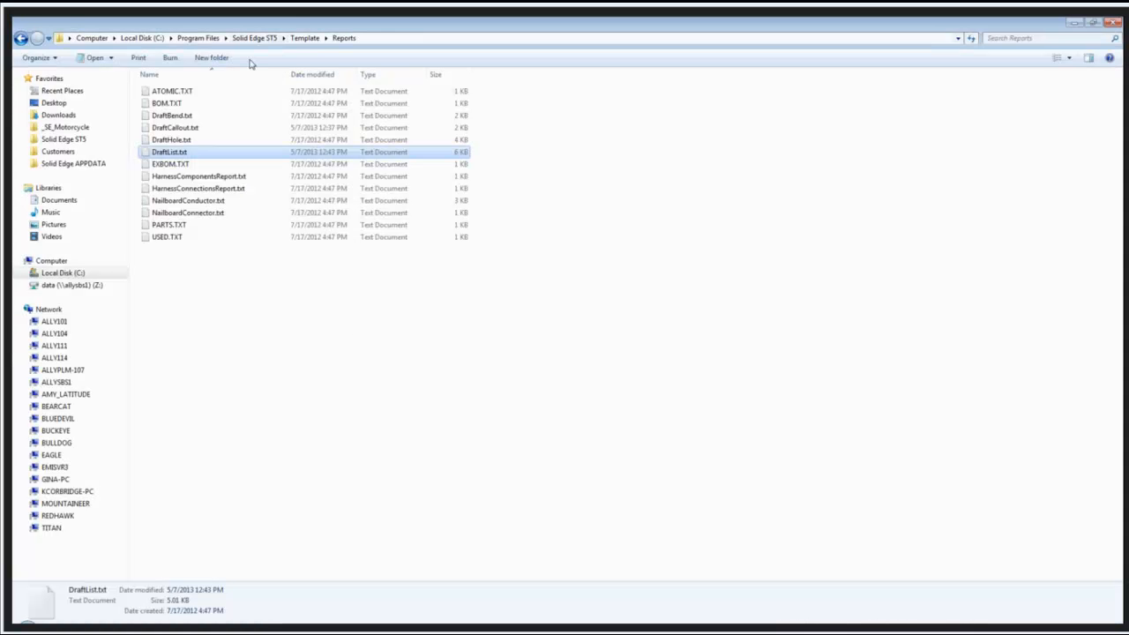
pyautogui.rightClick(173, 130)
pyautogui.click(208, 176)
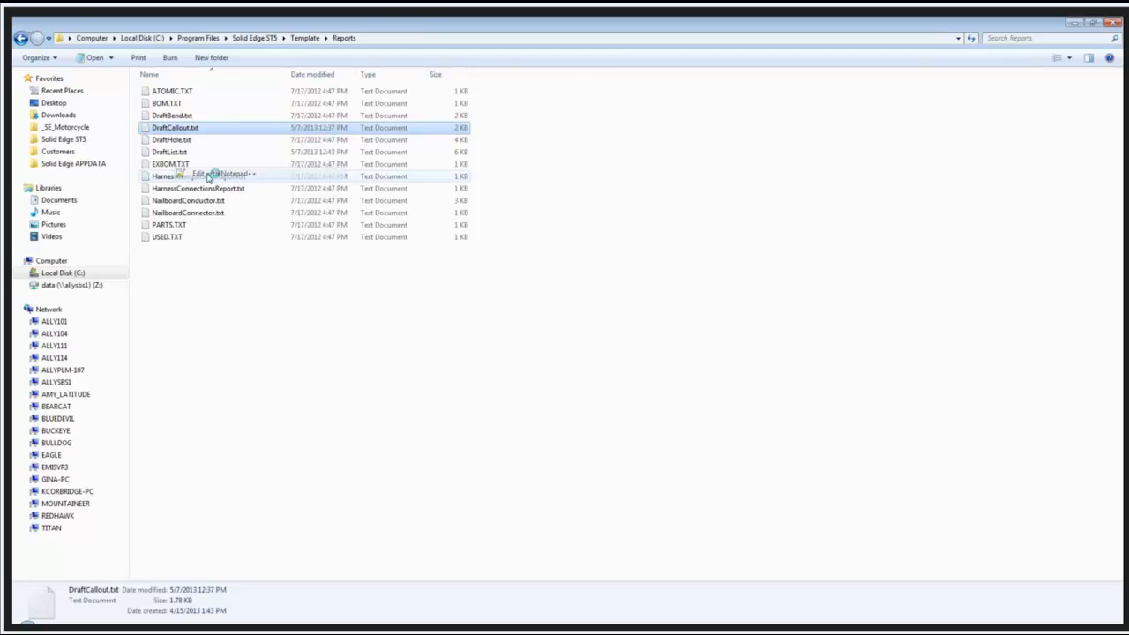
pyautogui.click(241, 180)
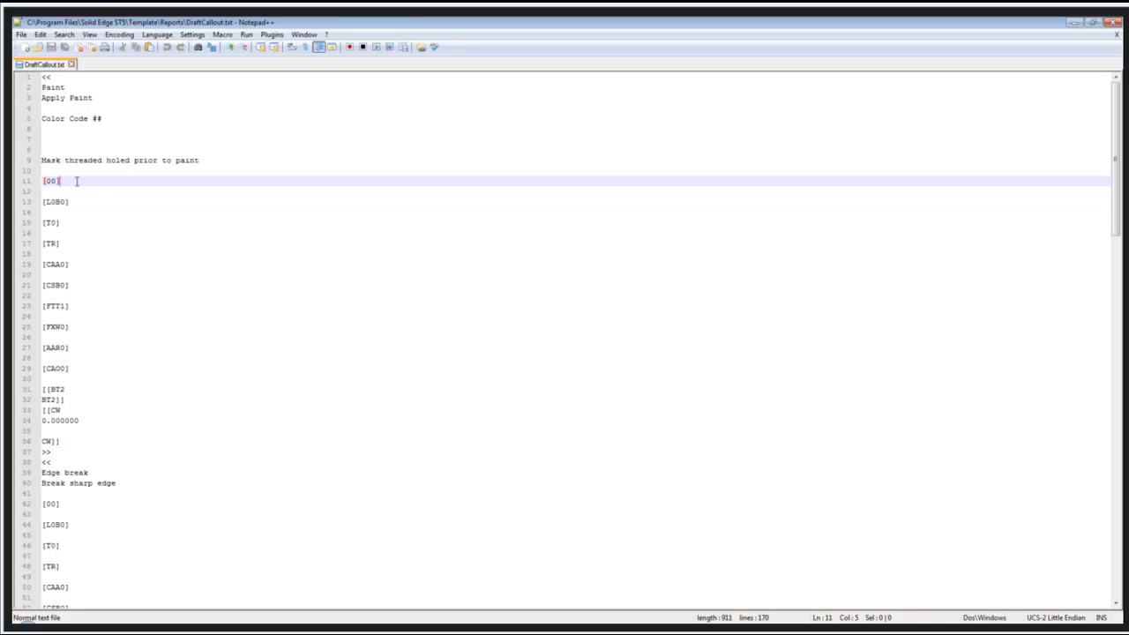
# - Examine the saved callout entries in DraftCallout.txt from Paint through Mirrored Part, and close the file
pyautogui.moveTo(44, 180); pyautogui.dragTo(72, 462)
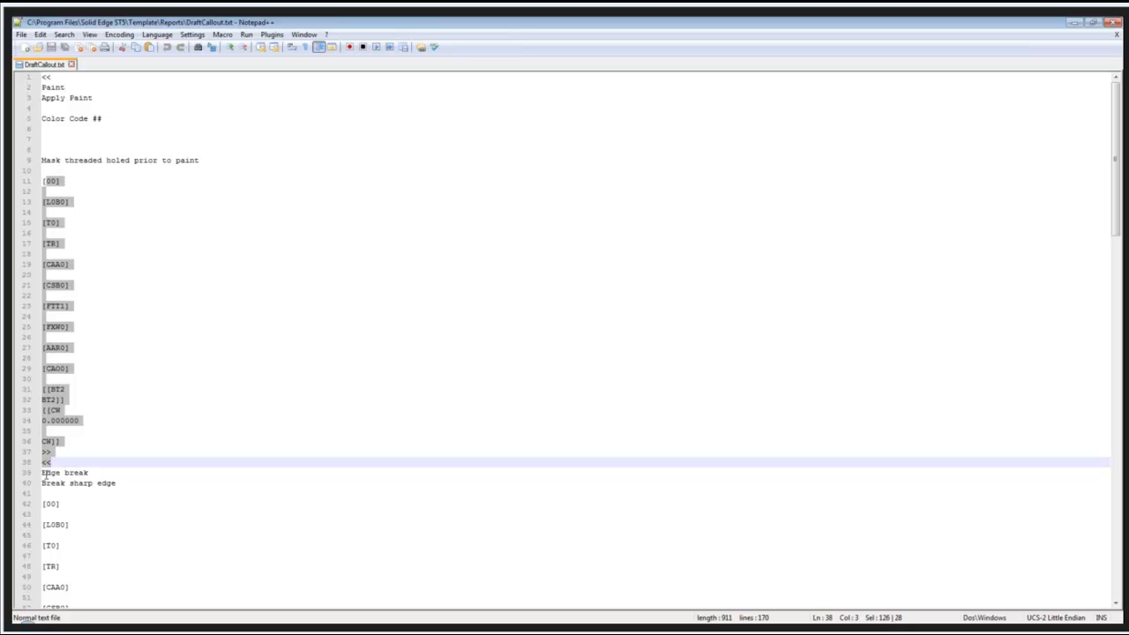
pyautogui.click(97, 482)
pyautogui.scroll(-10, 103, 474)
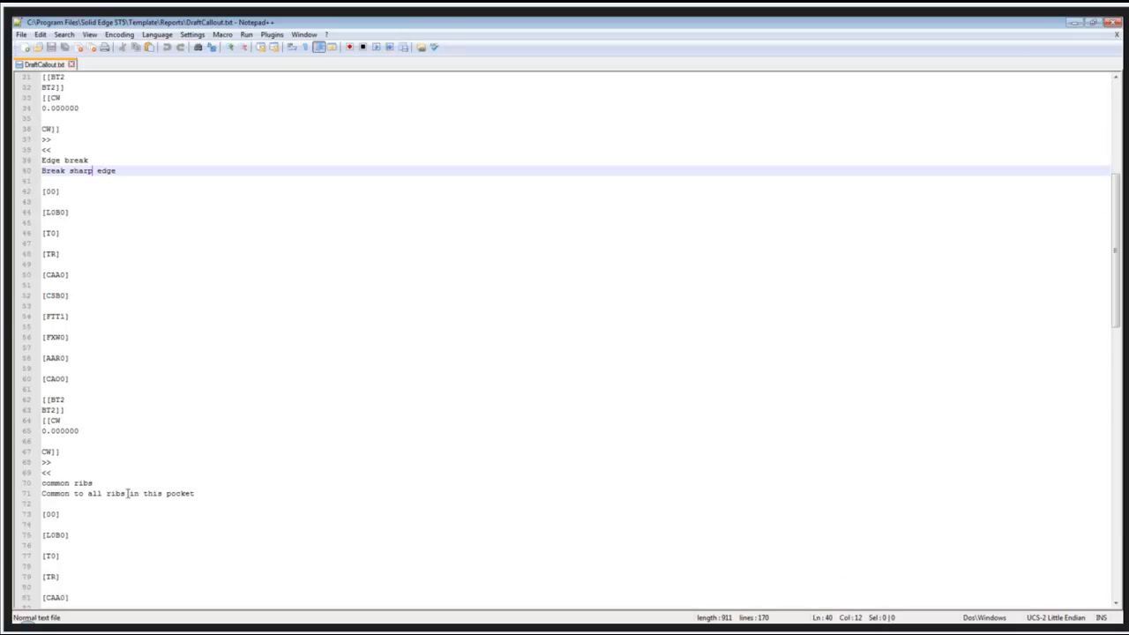
pyautogui.scroll(-4, 155, 494)
pyautogui.moveTo(46, 368); pyautogui.dragTo(88, 441)
pyautogui.scroll(-4, 118, 396)
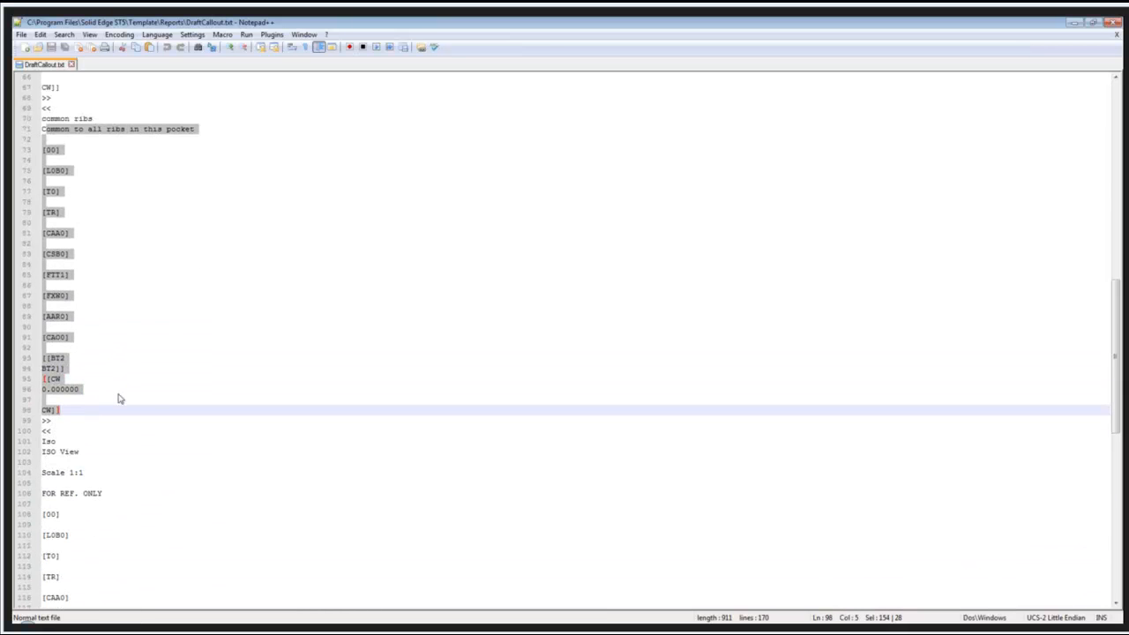
pyautogui.scroll(-1, 120, 356)
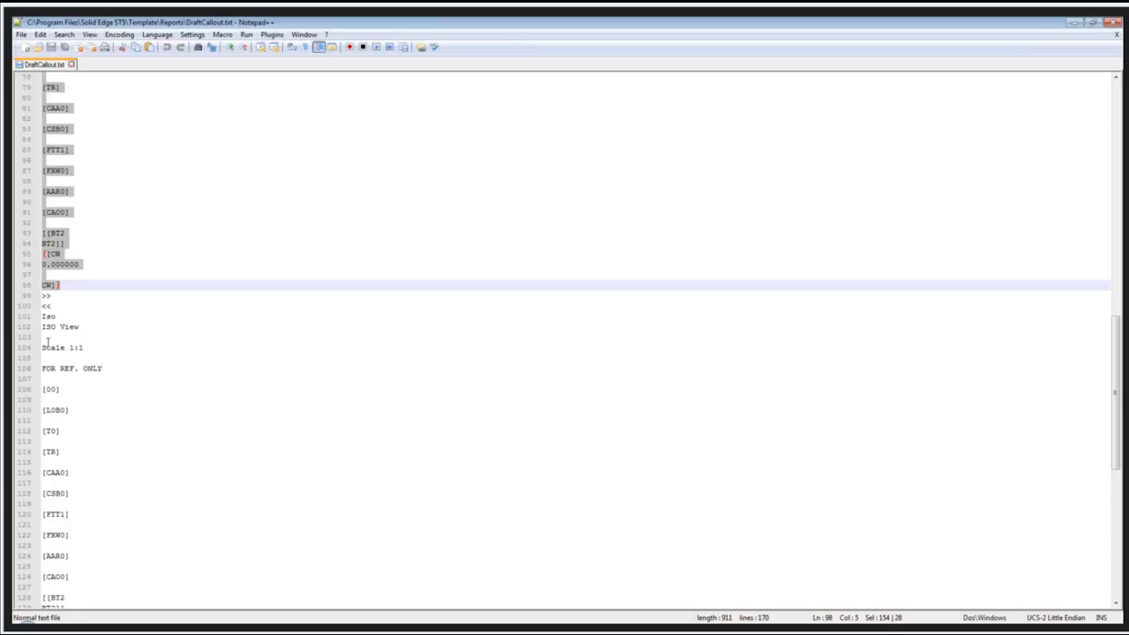
pyautogui.click(38, 317)
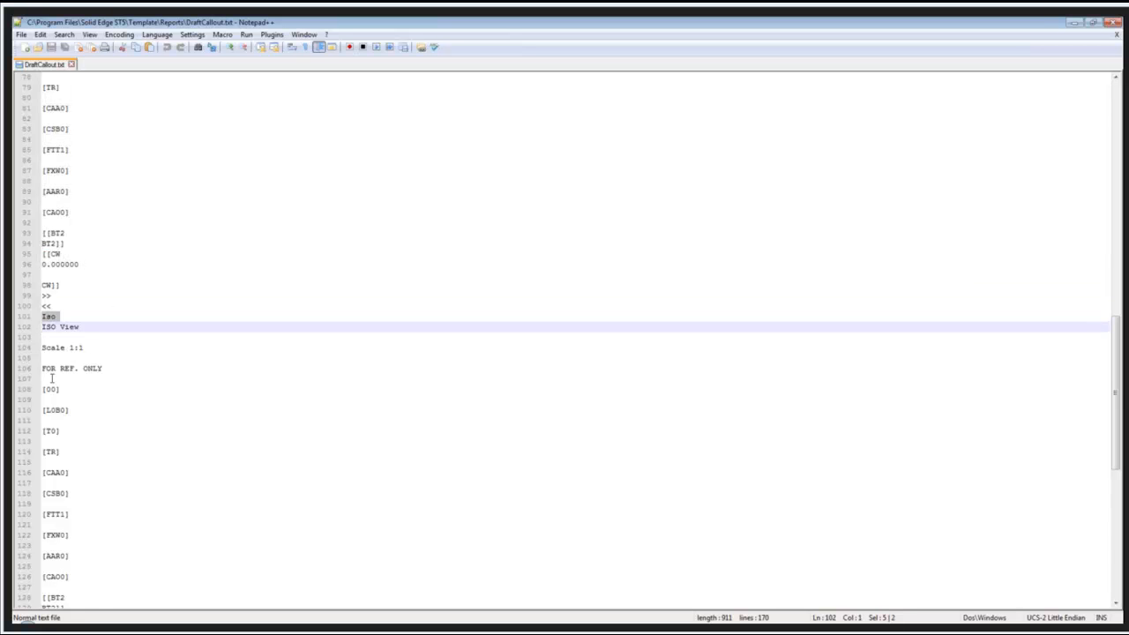
pyautogui.scroll(-10, 51, 378)
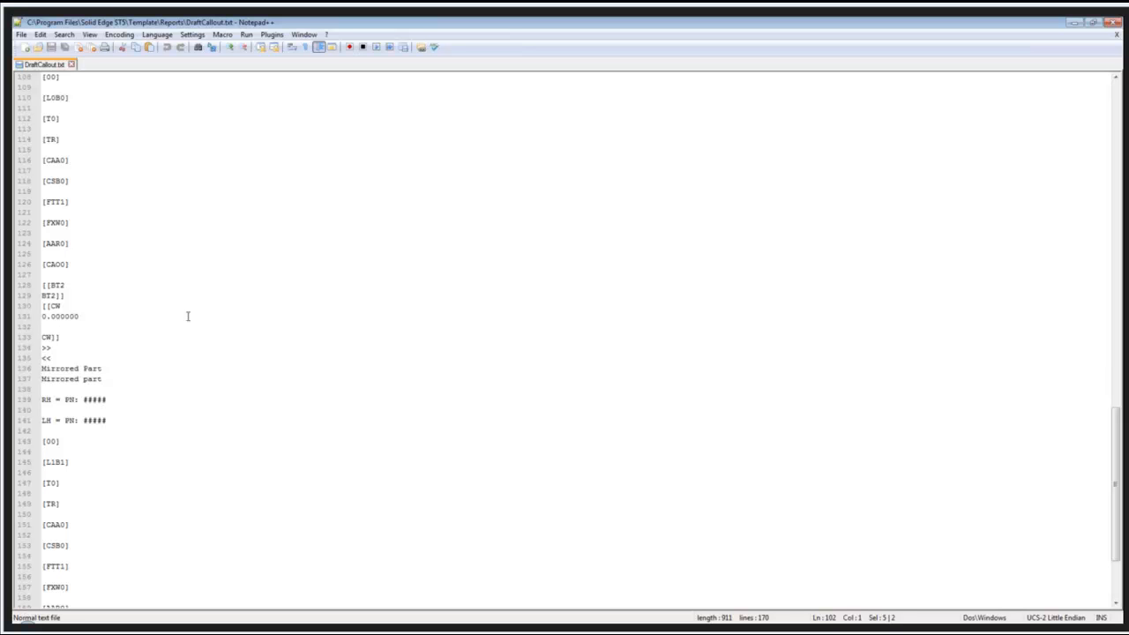
pyautogui.scroll(-4, 58, 380)
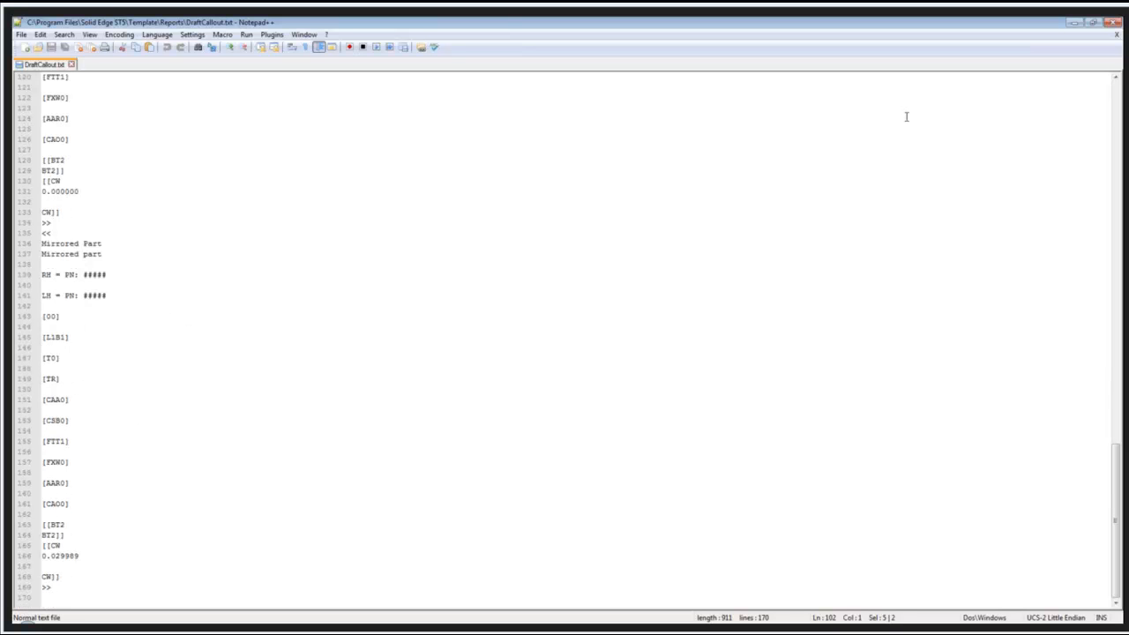
pyautogui.click(1115, 25)
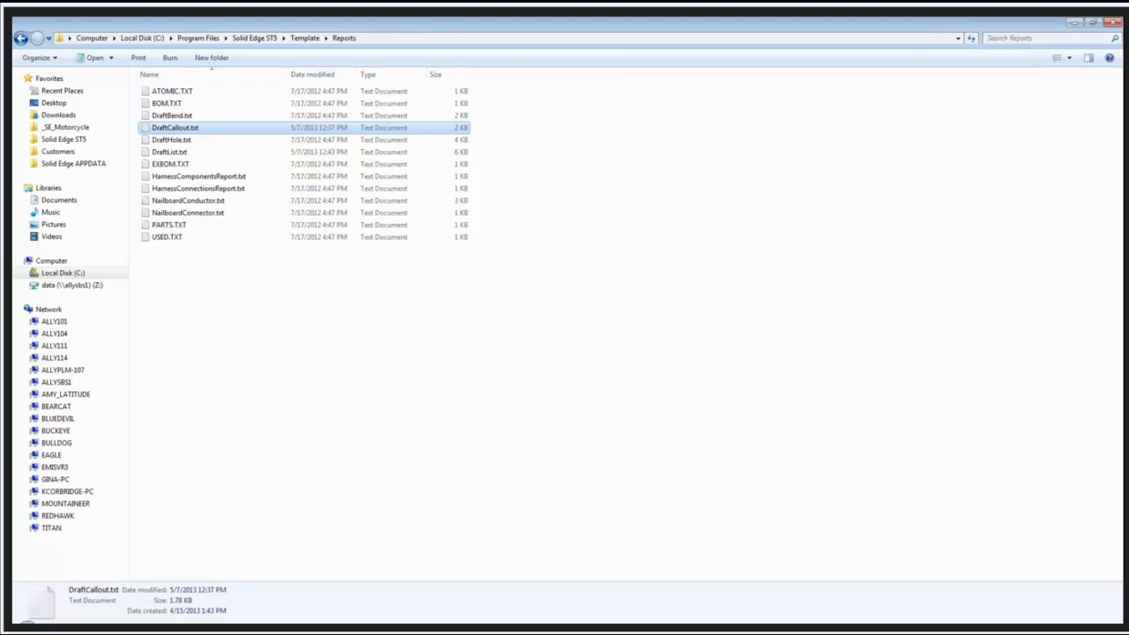
# - Return to the Solid Edge drawing's title block and check the Title and Subject value lists in the file properties' summary
pyautogui.hotkey('alt', 'Tab')
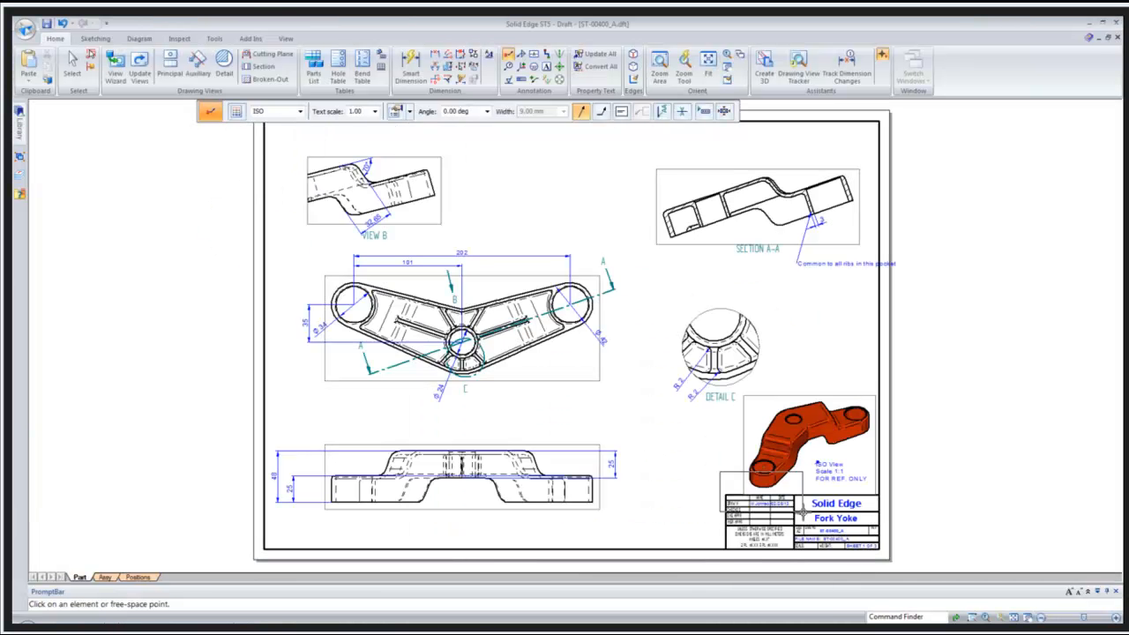
pyautogui.moveTo(803, 510); pyautogui.dragTo(889, 563)
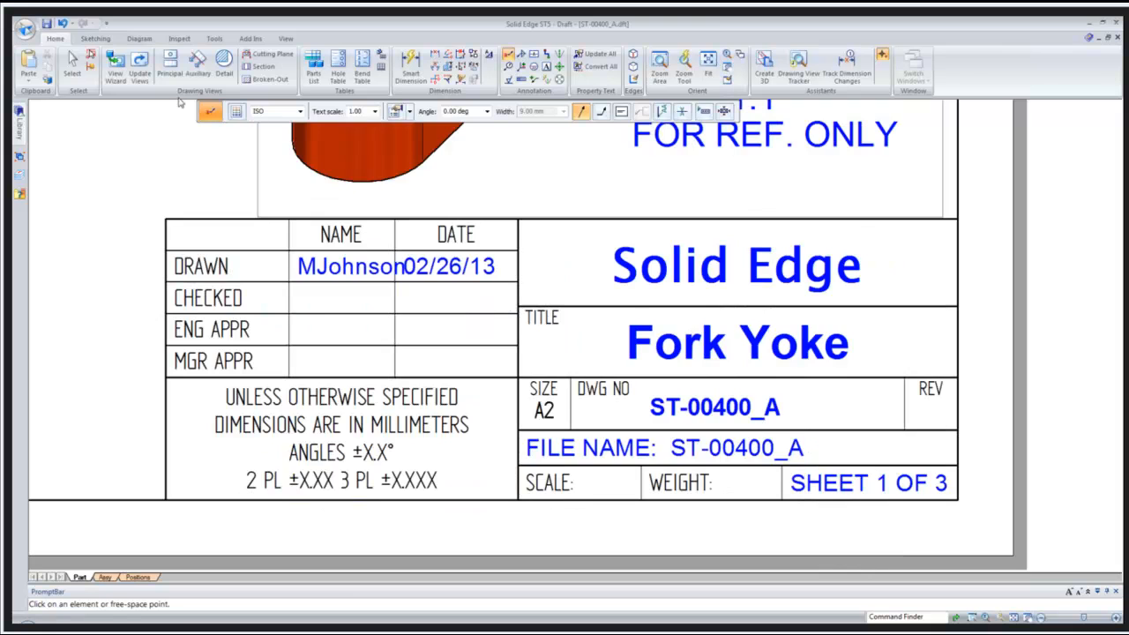
pyautogui.click(25, 28)
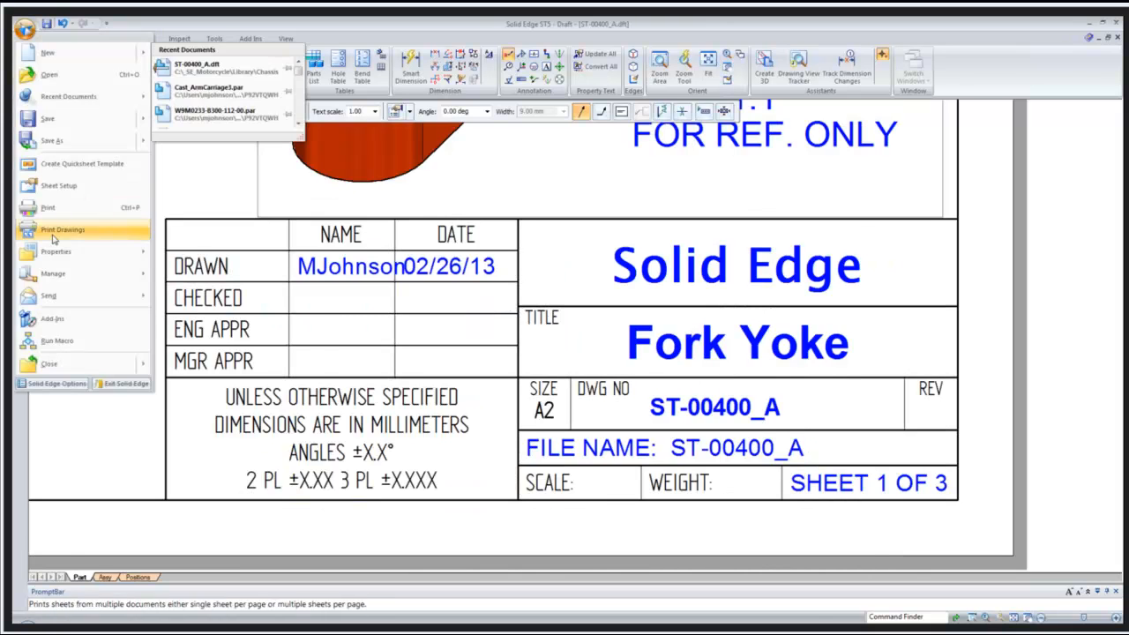
pyautogui.moveTo(97, 251)
pyautogui.click(220, 80)
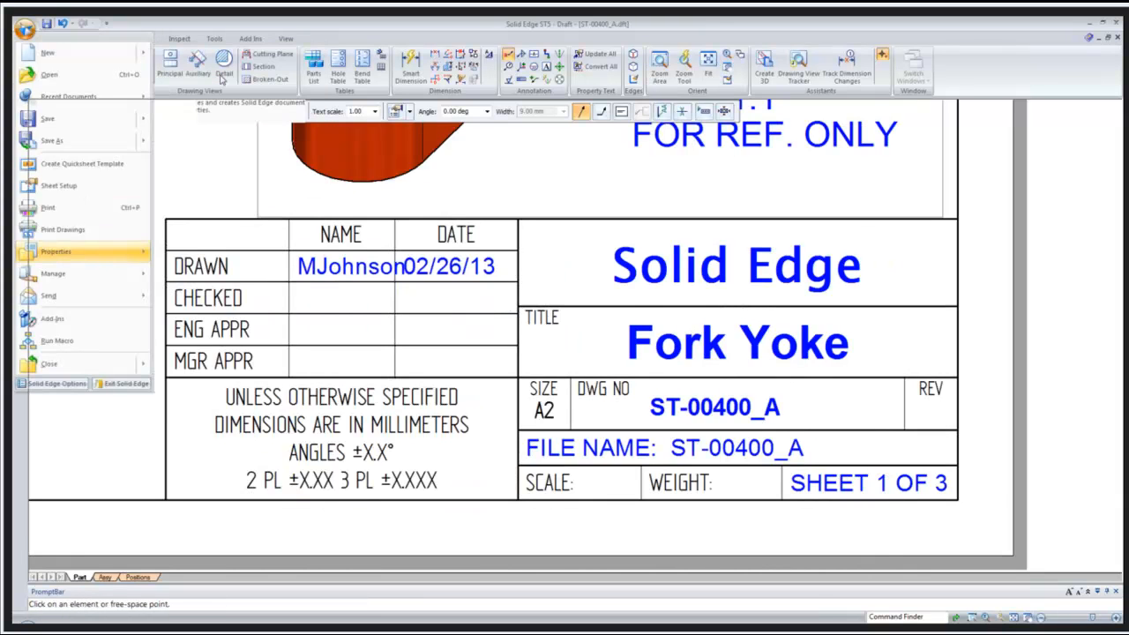
pyautogui.click(241, 66)
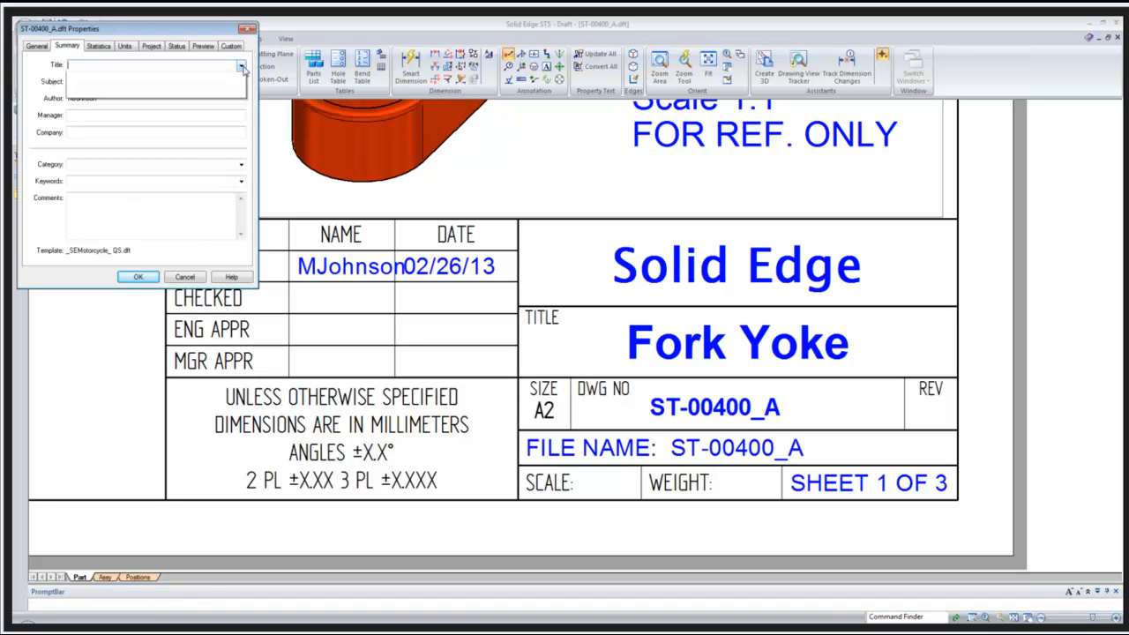
pyautogui.click(30, 71)
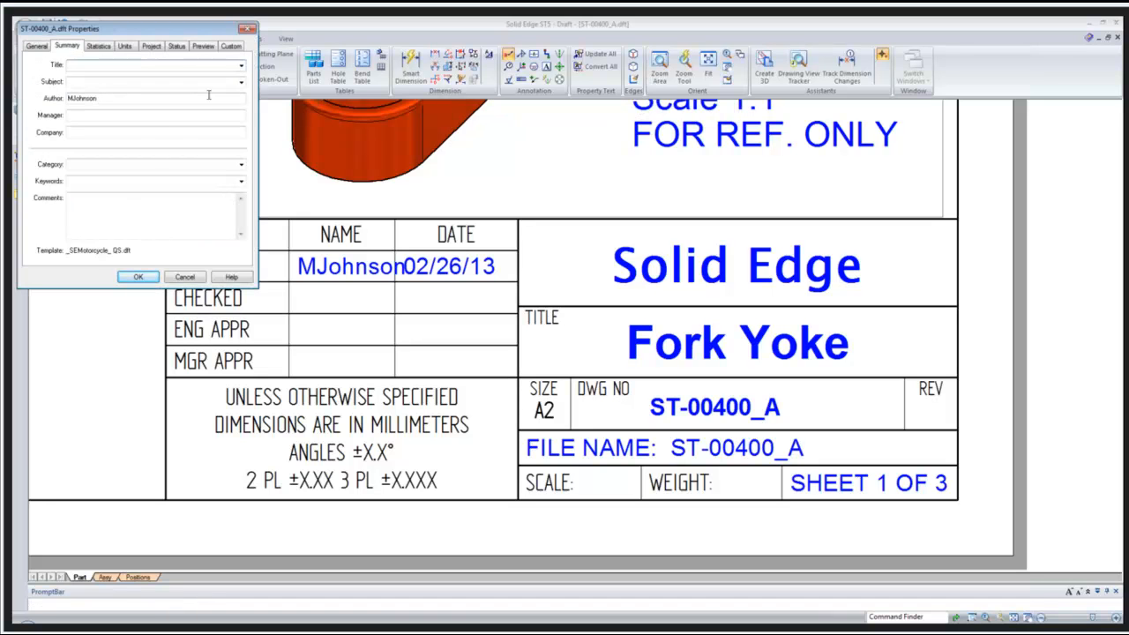
pyautogui.click(241, 81)
# - Check which custom property names the file properties offer, and leave without saving changes
pyautogui.click(231, 45)
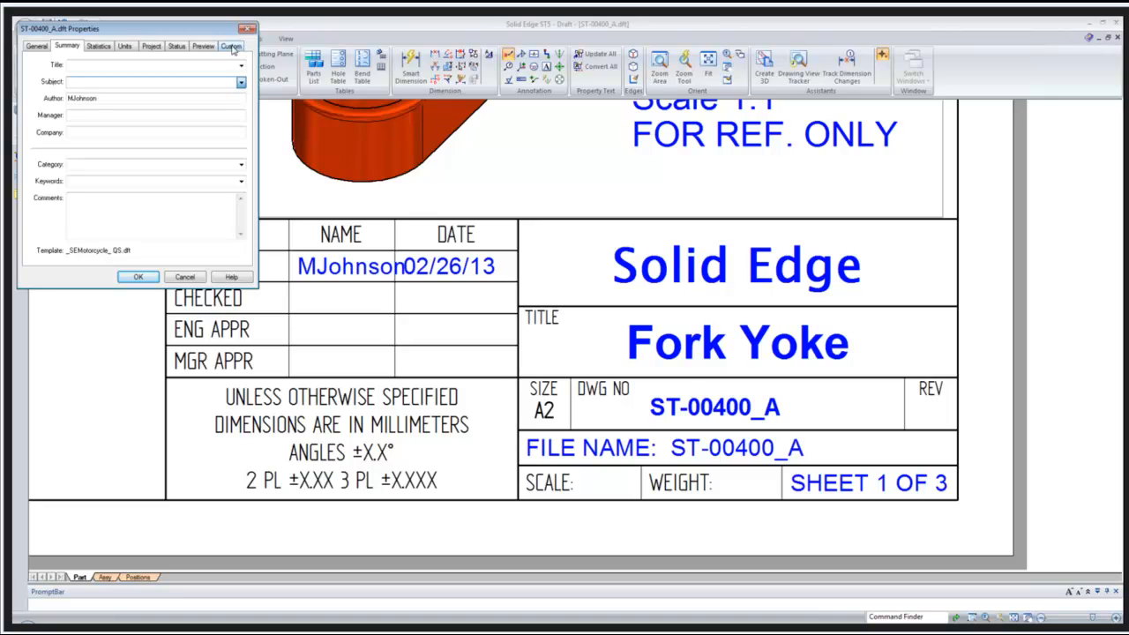
pyautogui.click(232, 45)
pyautogui.click(186, 66)
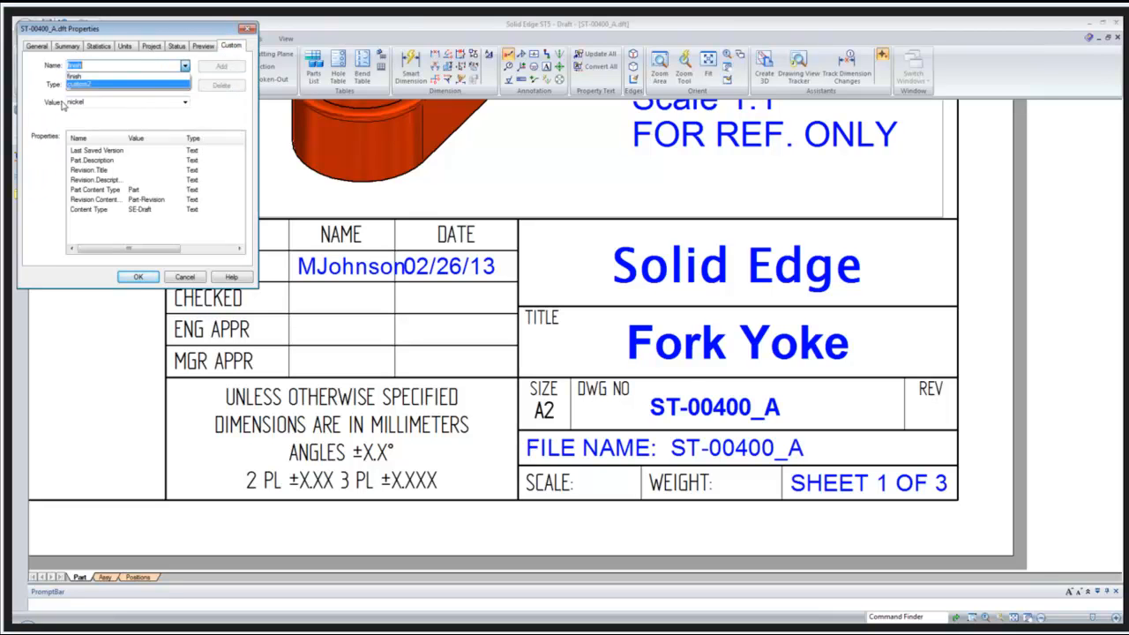
pyautogui.click(35, 83)
pyautogui.click(183, 277)
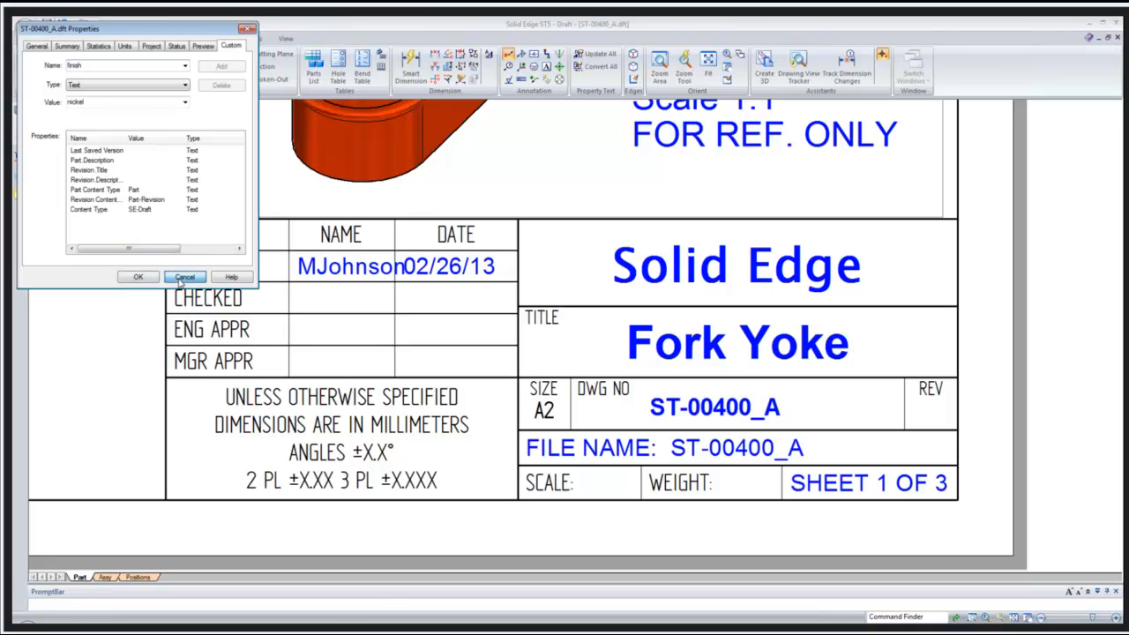
# - Set the property seed file location in the Solid Edge options to propseed_Custom.txt in the Program folder
pyautogui.click(27, 29)
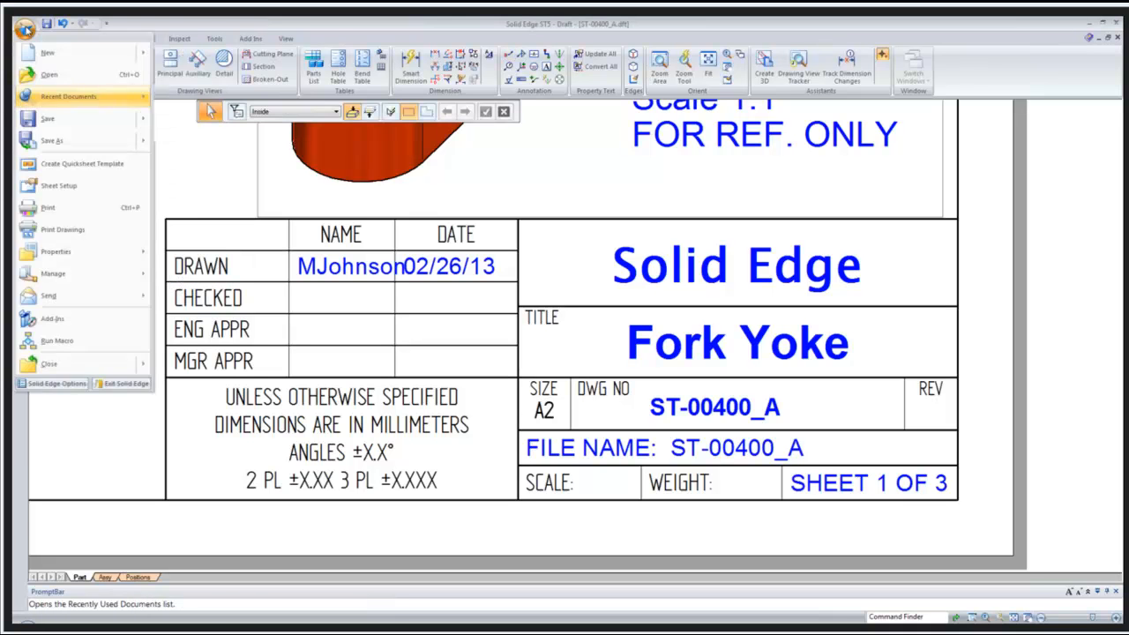
pyautogui.click(55, 388)
pyautogui.click(613, 262)
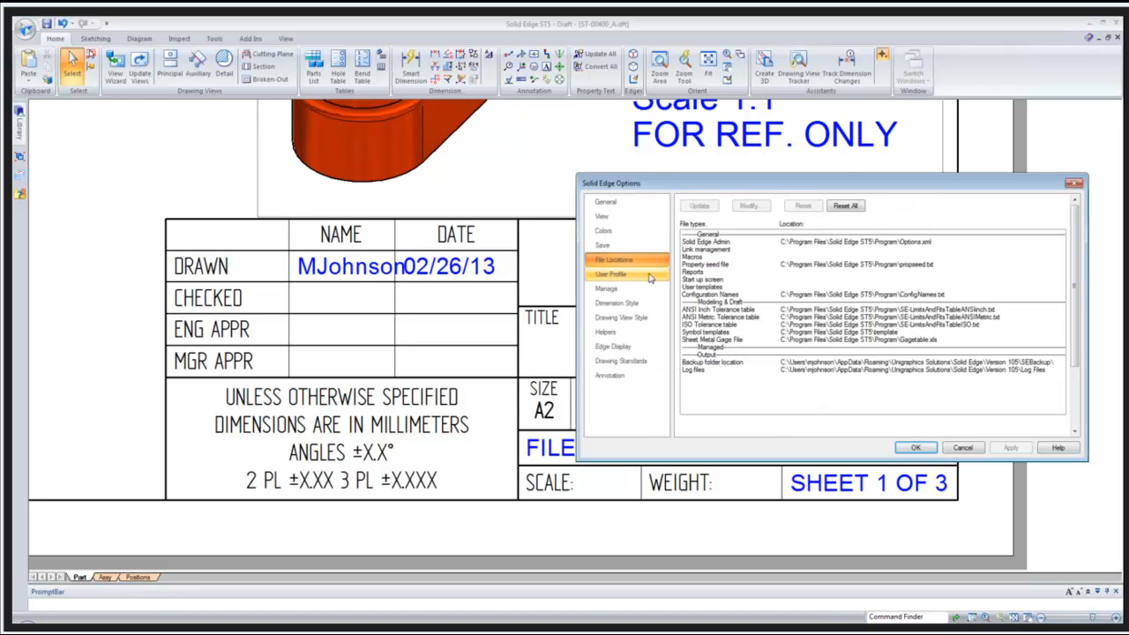
pyautogui.click(724, 265)
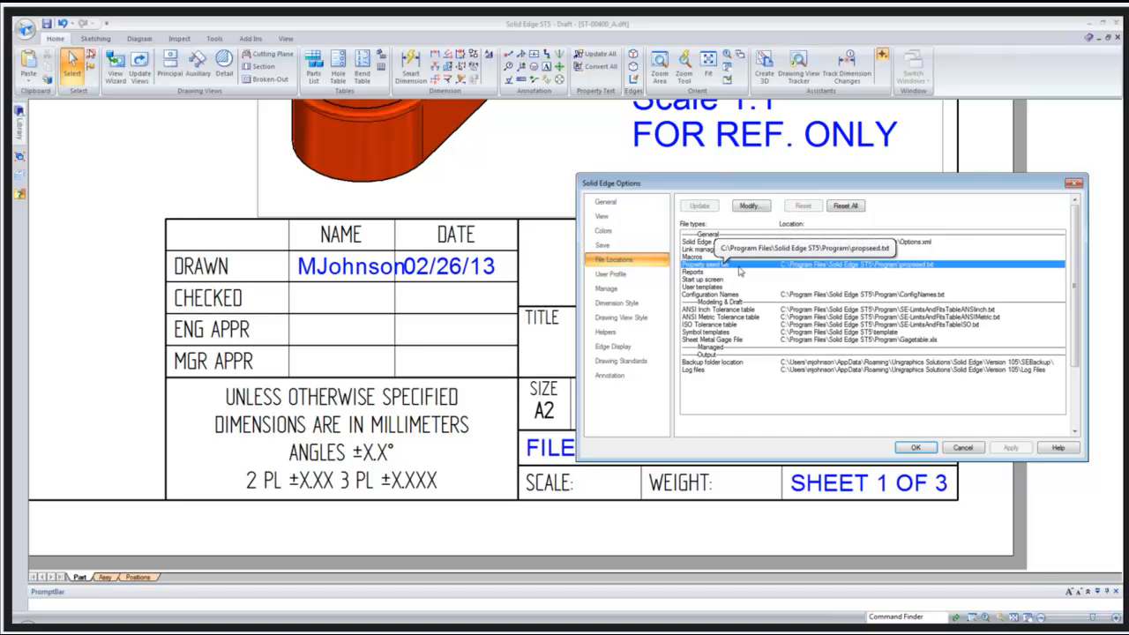
pyautogui.click(749, 206)
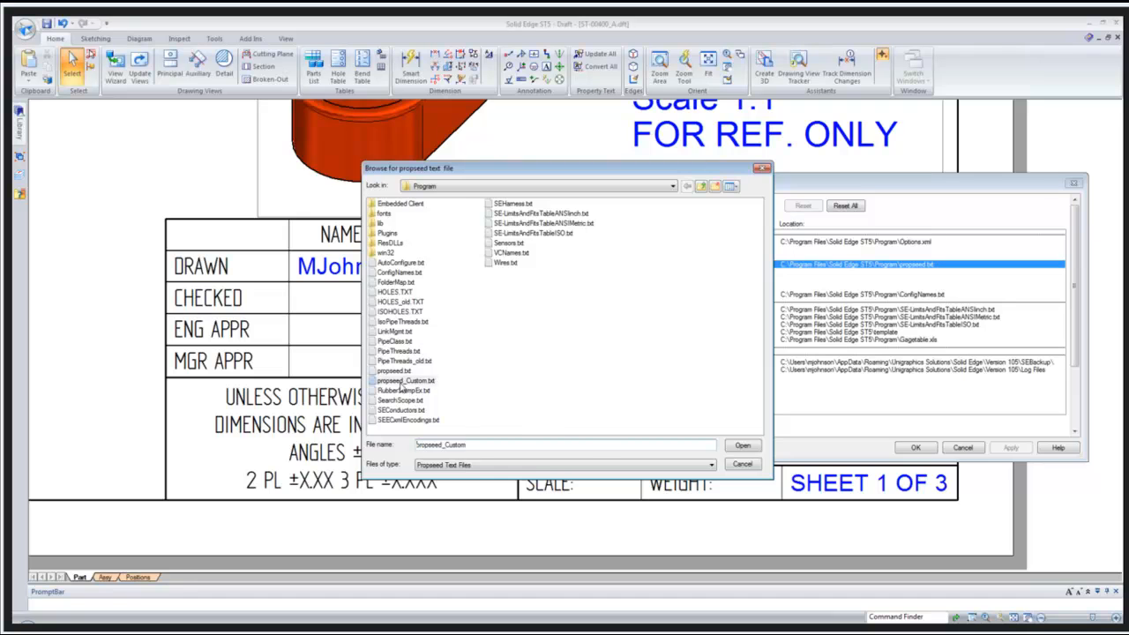
pyautogui.doubleClick(404, 380)
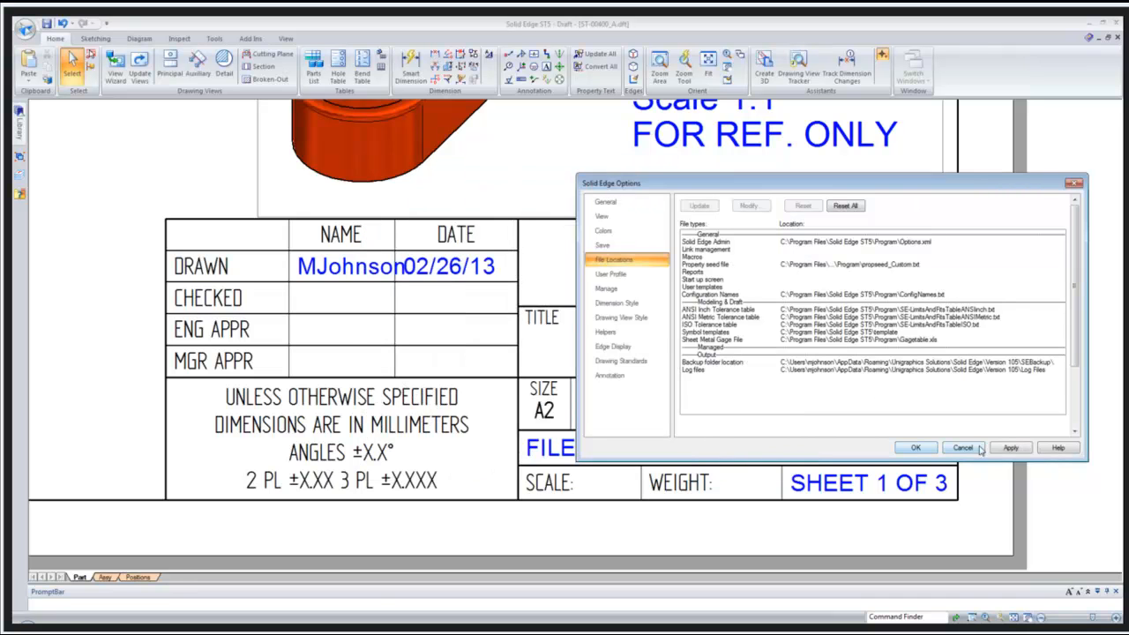
pyautogui.click(919, 450)
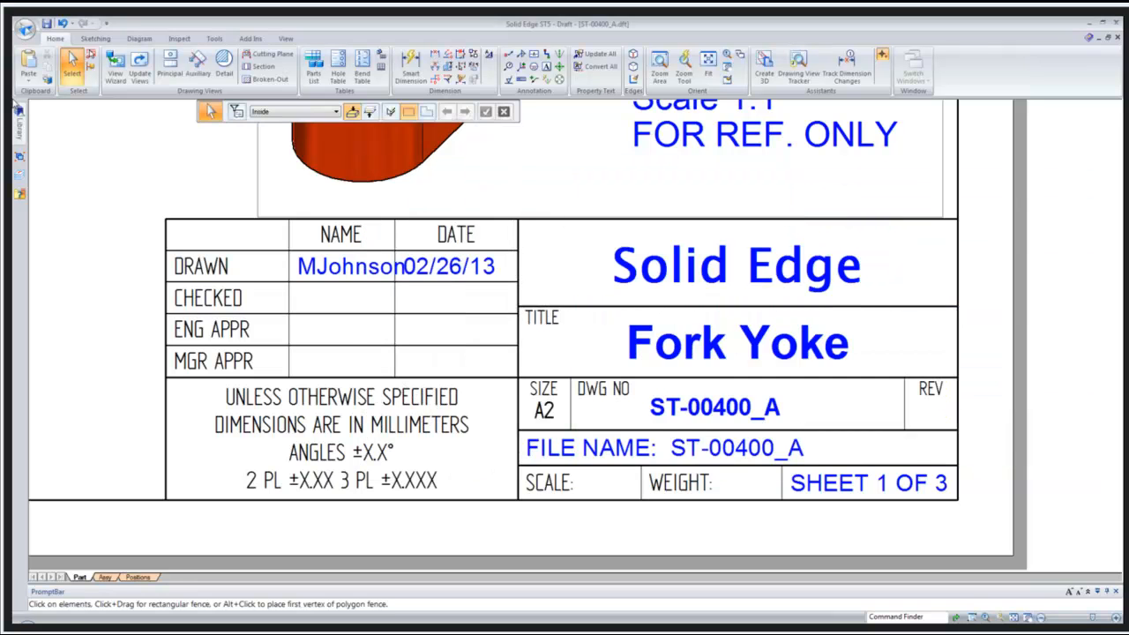
# - Add the custom property Customer with the value XYZ Company to the drawing's file properties
pyautogui.click(25, 27)
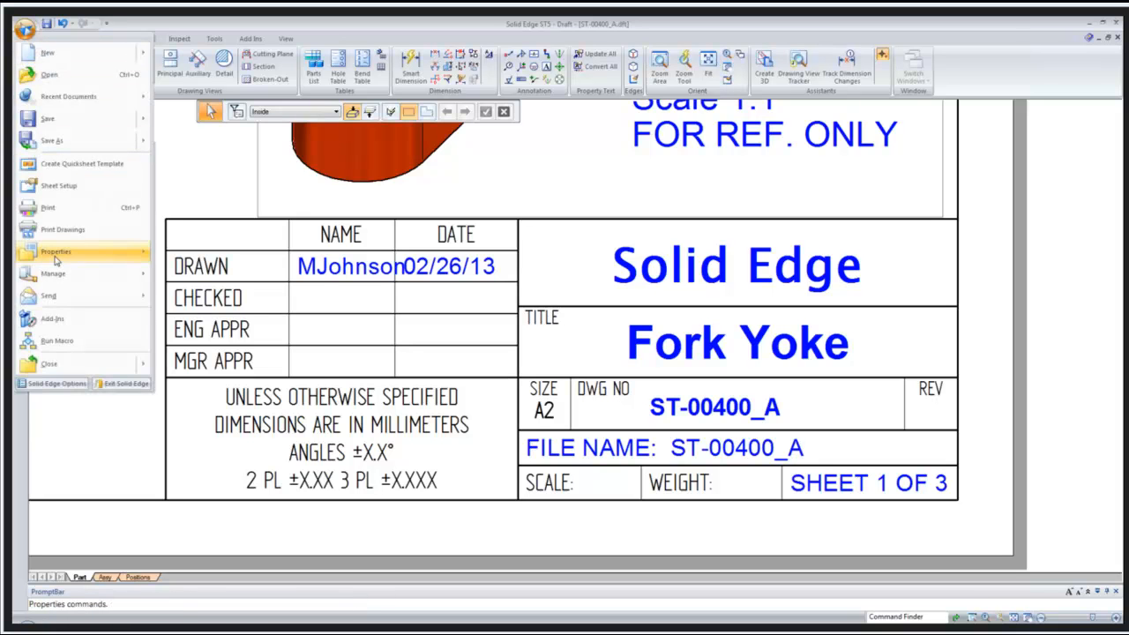
pyautogui.moveTo(53, 251)
pyautogui.click(219, 71)
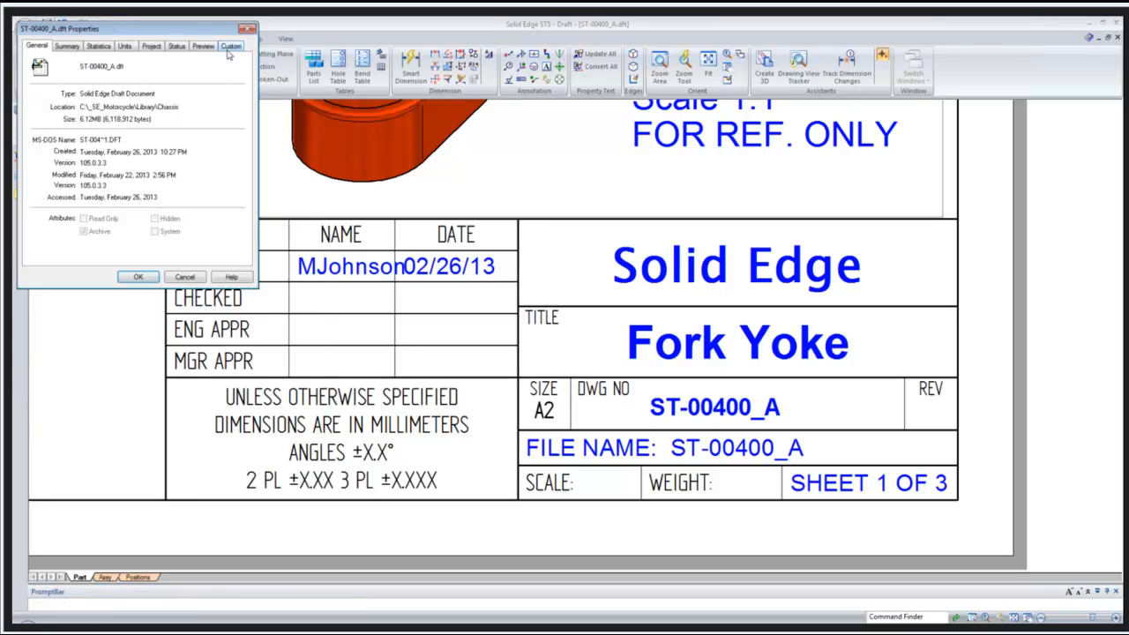
pyautogui.click(231, 45)
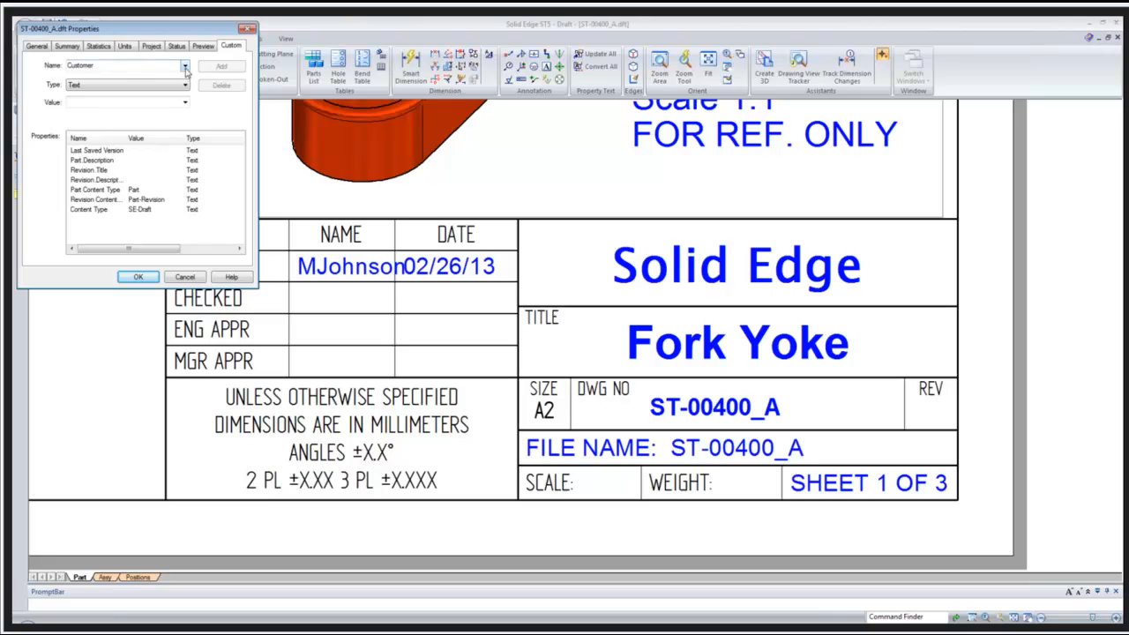
pyautogui.click(185, 66)
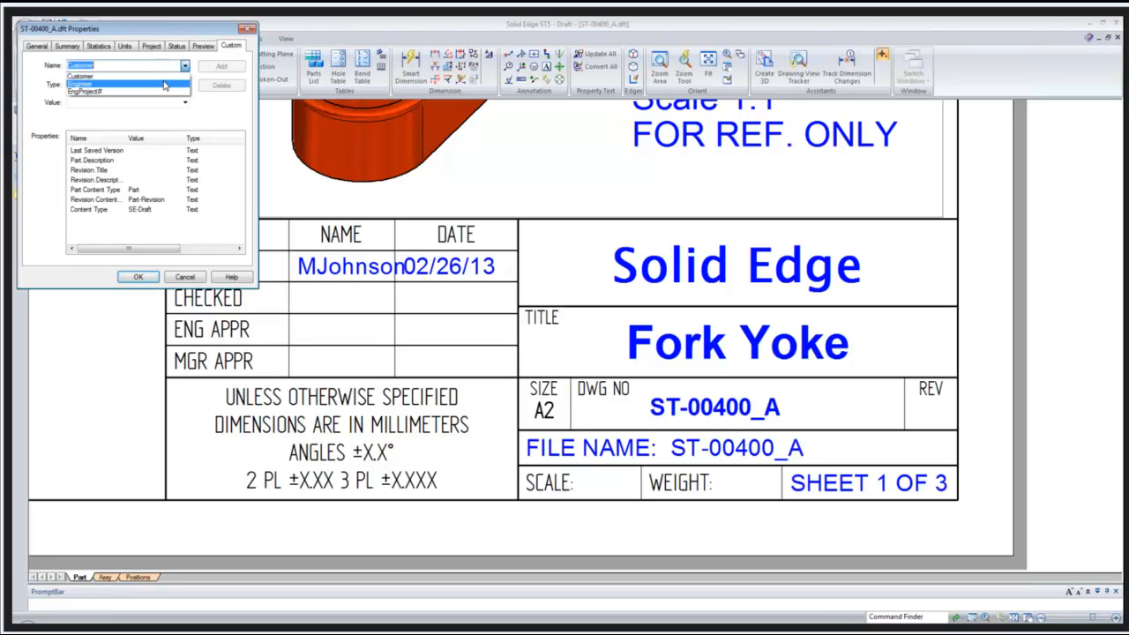
pyautogui.click(129, 78)
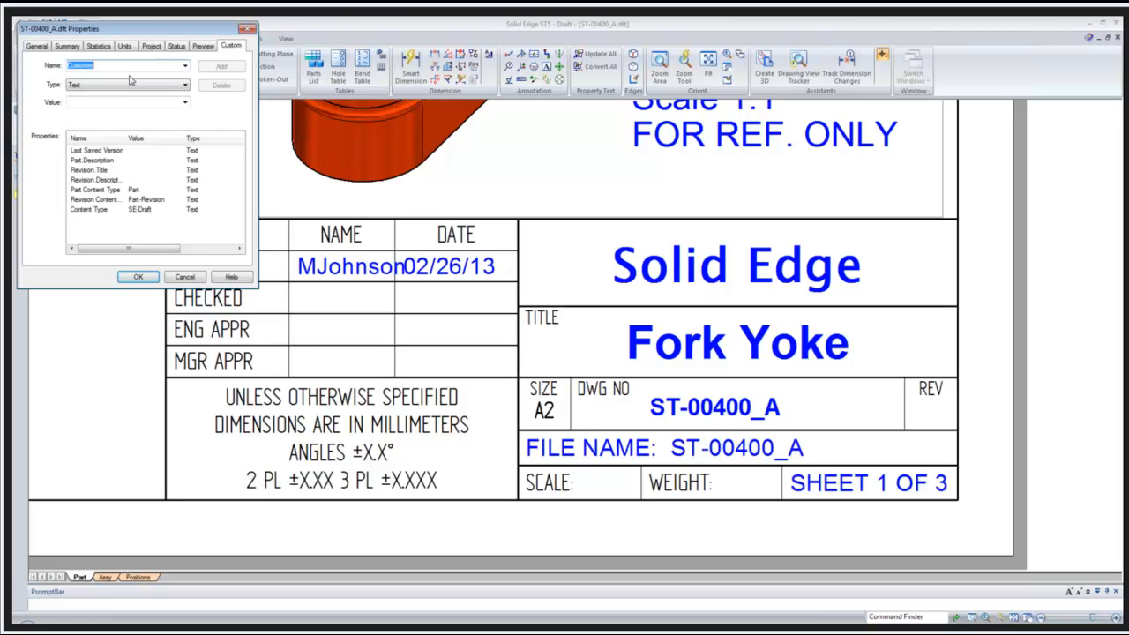
pyautogui.click(186, 102)
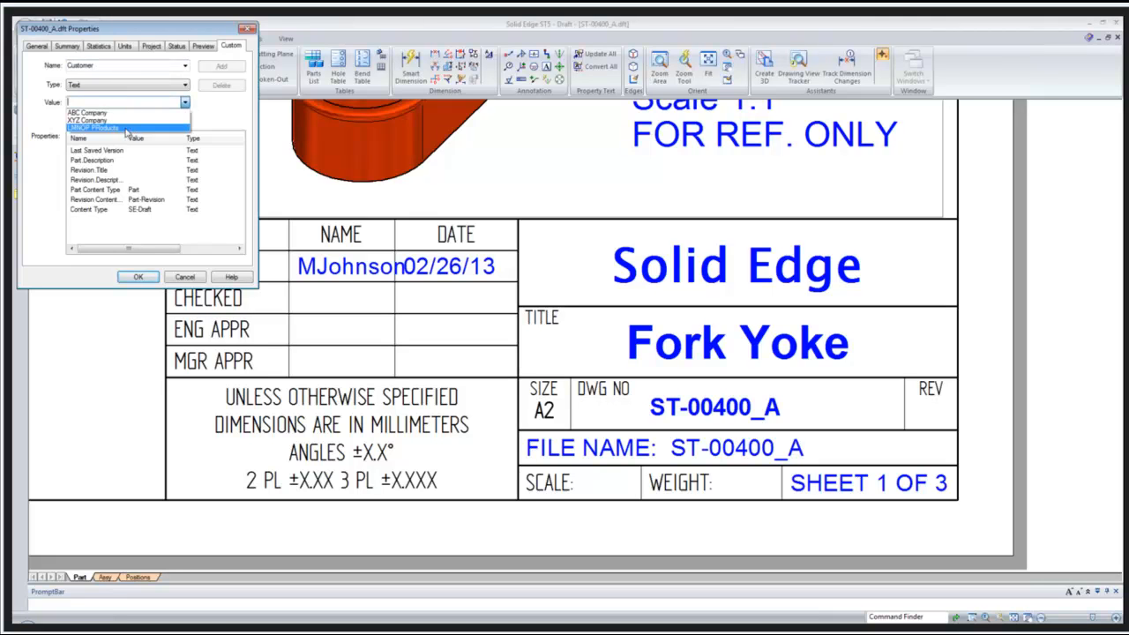
pyautogui.click(123, 120)
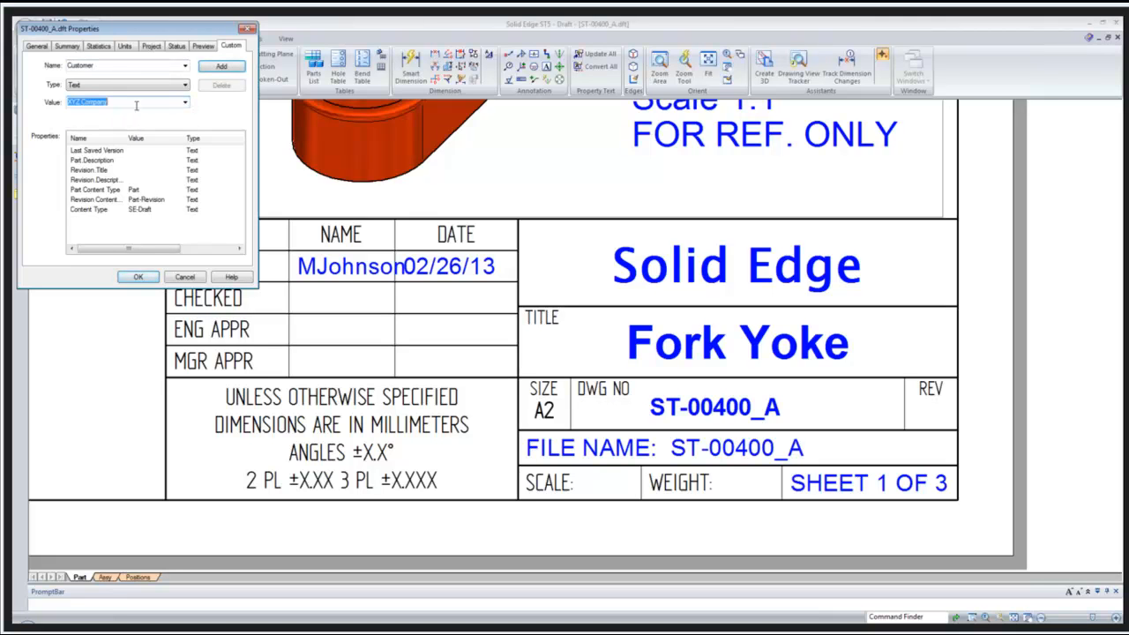
pyautogui.click(210, 68)
# - Add the custom property Engineer to the file properties, using the engineer's name preset as the default
pyautogui.click(186, 65)
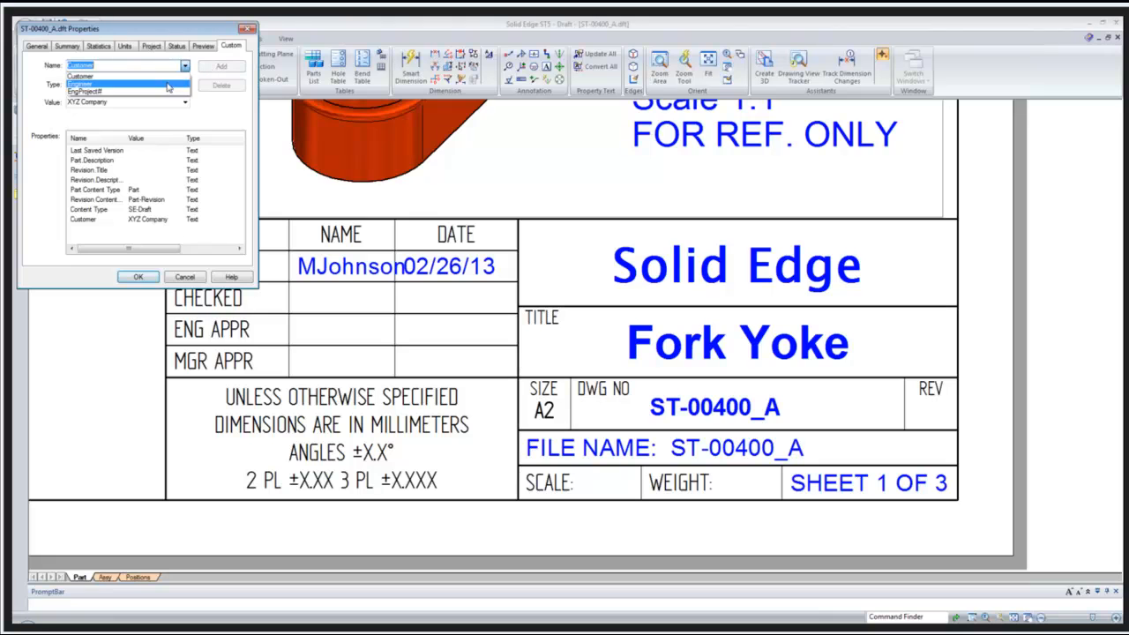
pyautogui.click(167, 85)
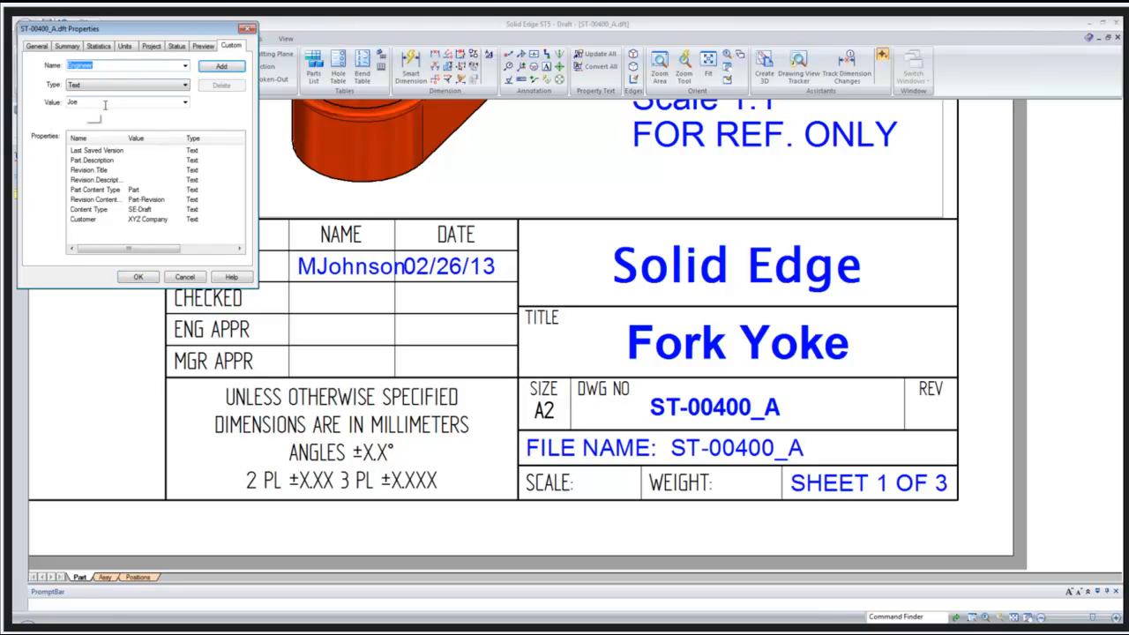
pyautogui.click(186, 103)
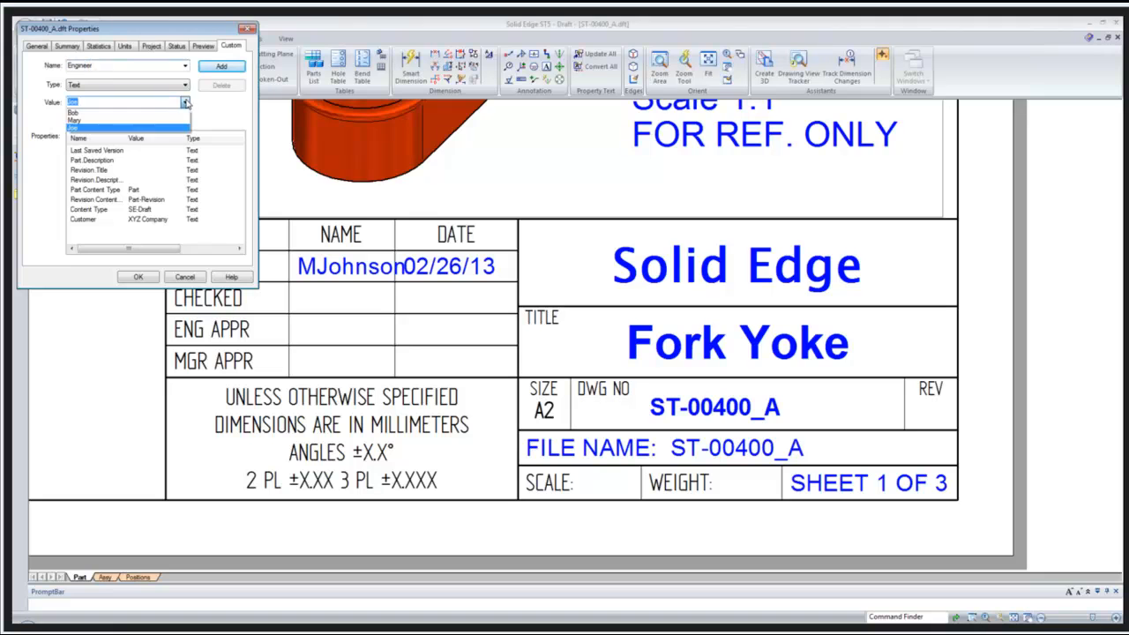
pyautogui.click(137, 129)
pyautogui.click(221, 66)
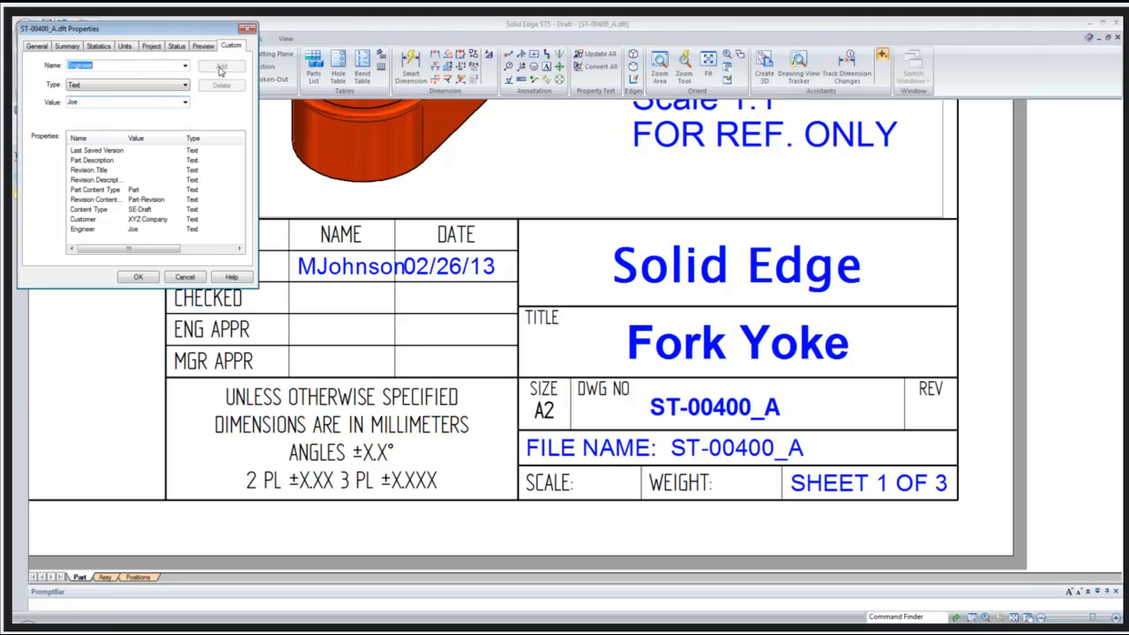
# - Choose 44489 for the EngProject# custom property, and leave the file properties without saving changes
pyautogui.click(185, 65)
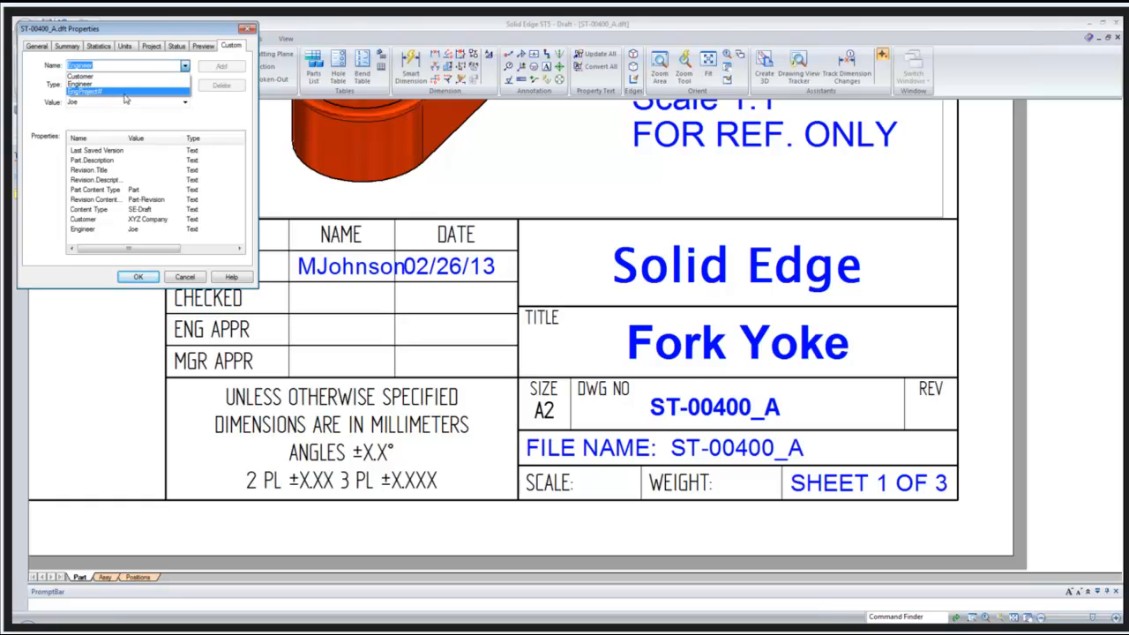
pyautogui.click(126, 93)
pyautogui.click(185, 102)
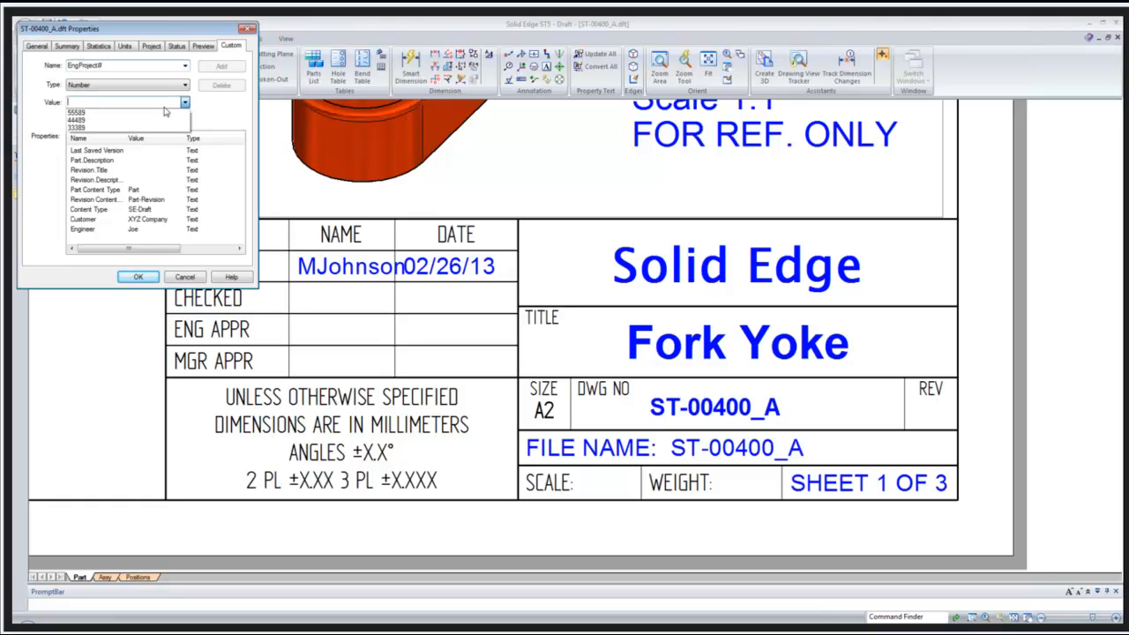
pyautogui.click(129, 122)
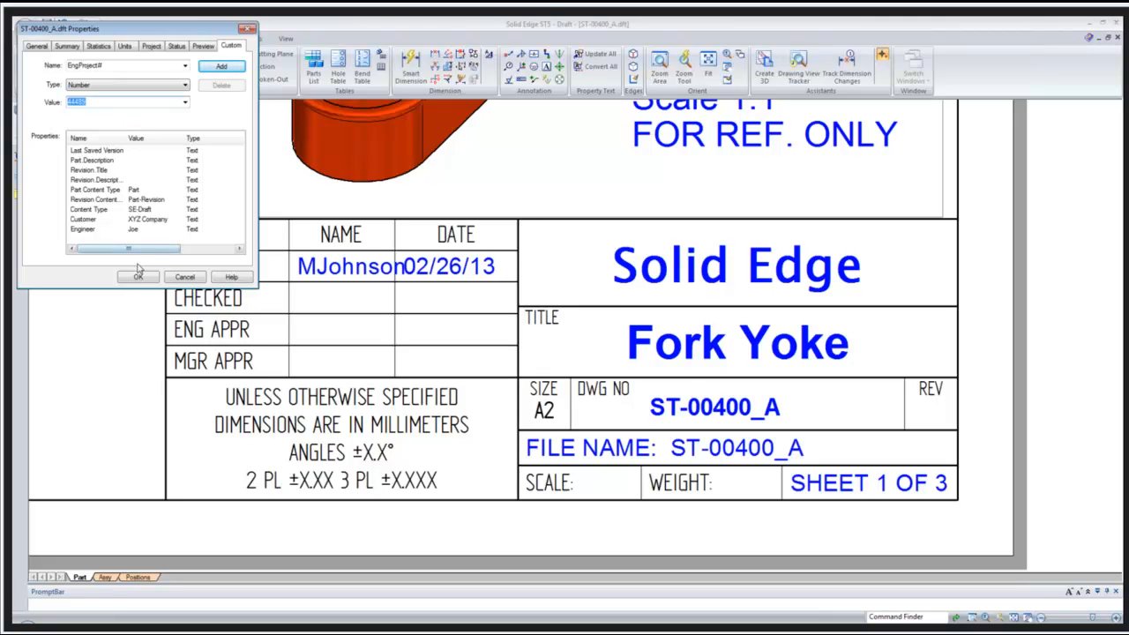
pyautogui.click(197, 281)
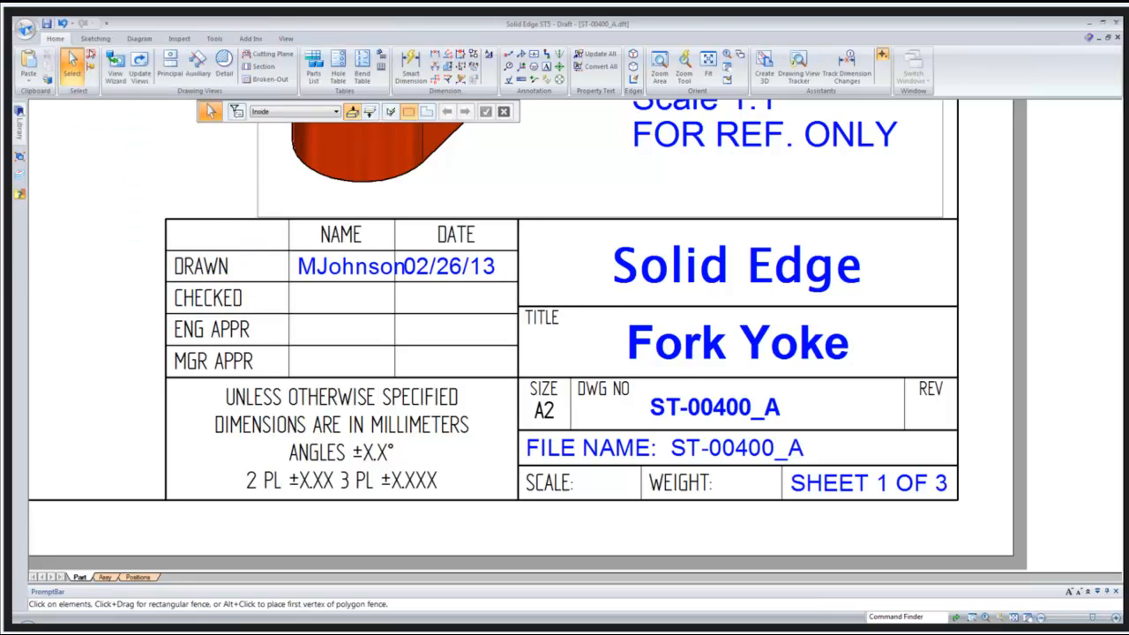
# - Switch to the file explorer and open the Program folder of the Solid Edge ST5 installation
pyautogui.hotkey('alt', 'Tab')
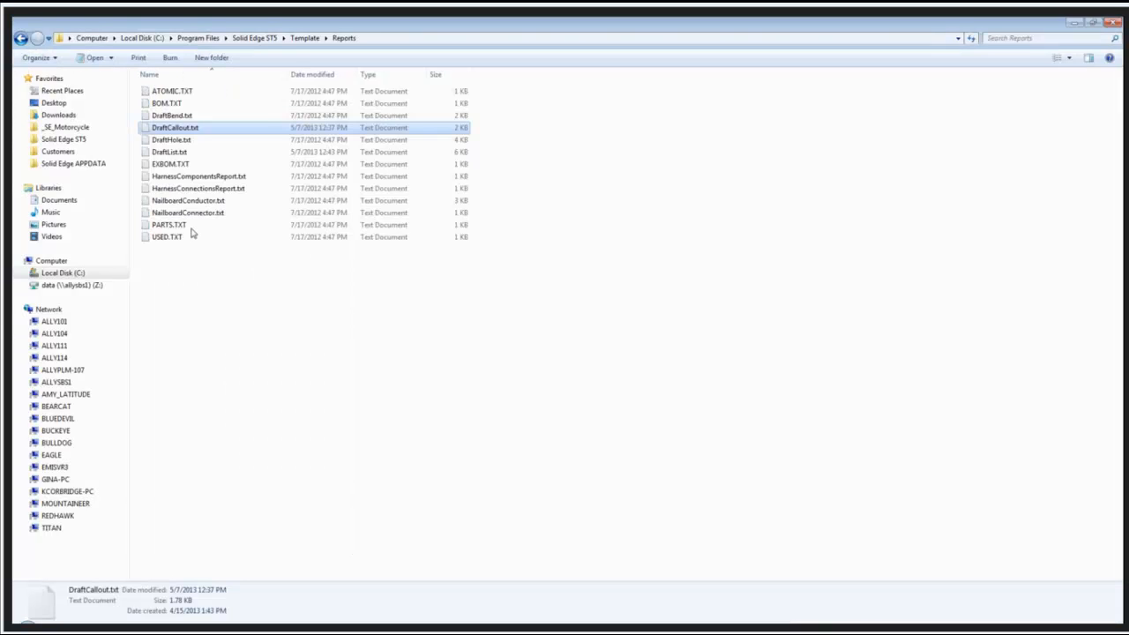
pyautogui.click(76, 139)
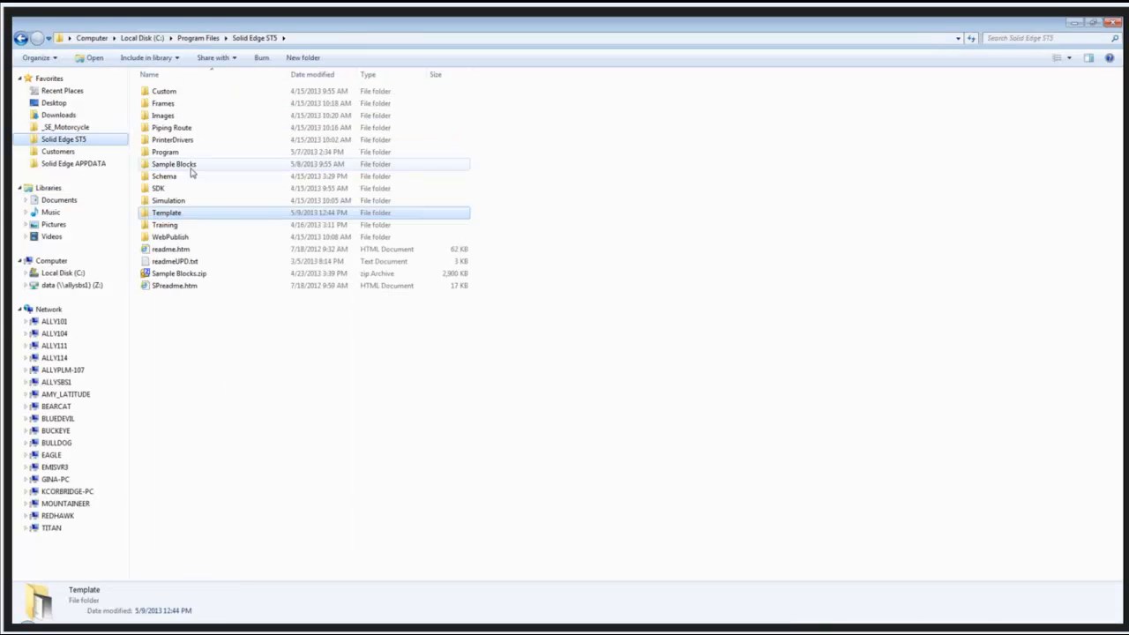
pyautogui.click(164, 216)
pyautogui.doubleClick(164, 216)
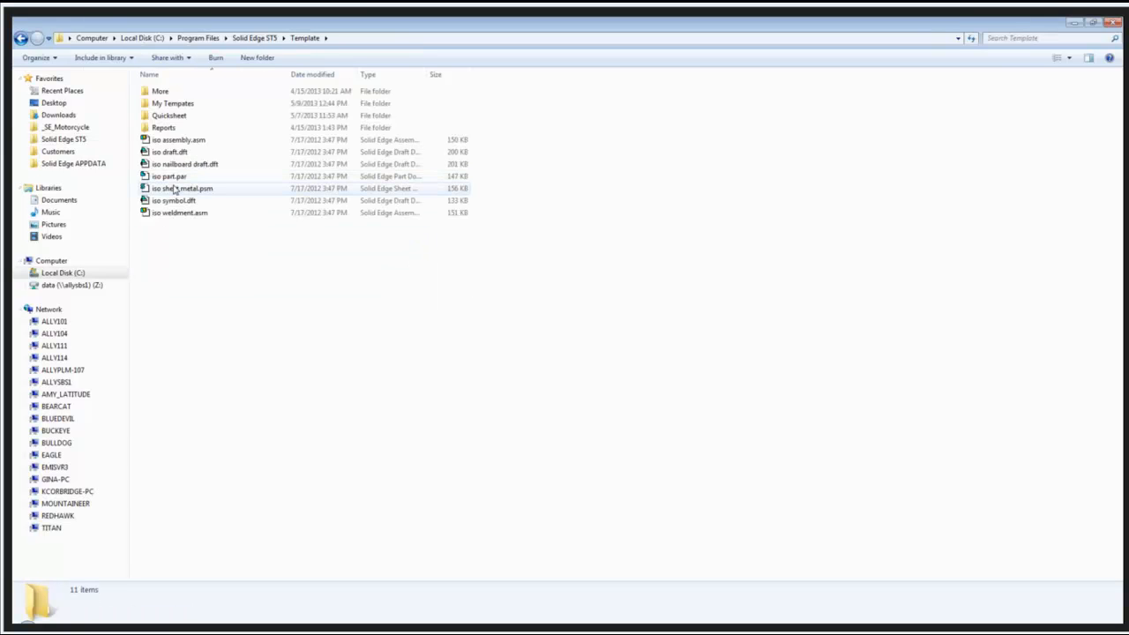
pyautogui.press('BackSpace')
pyautogui.click(172, 153)
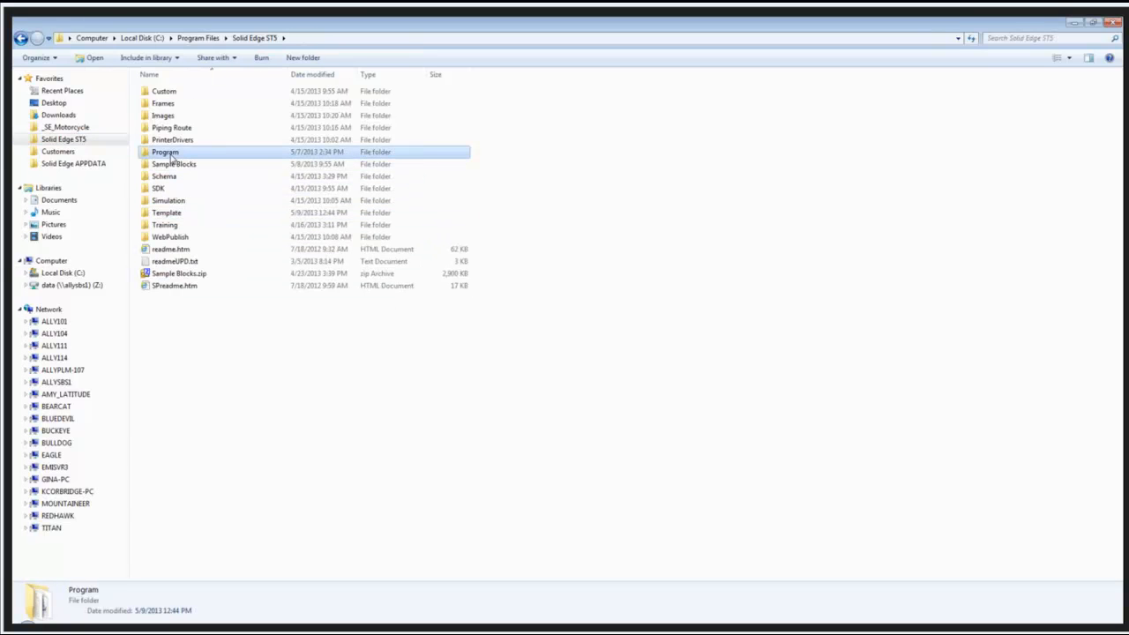
pyautogui.doubleClick(172, 153)
# - Find propseed_Custom.txt in the Program folder and open it for editing in Notepad++
pyautogui.click(168, 225)
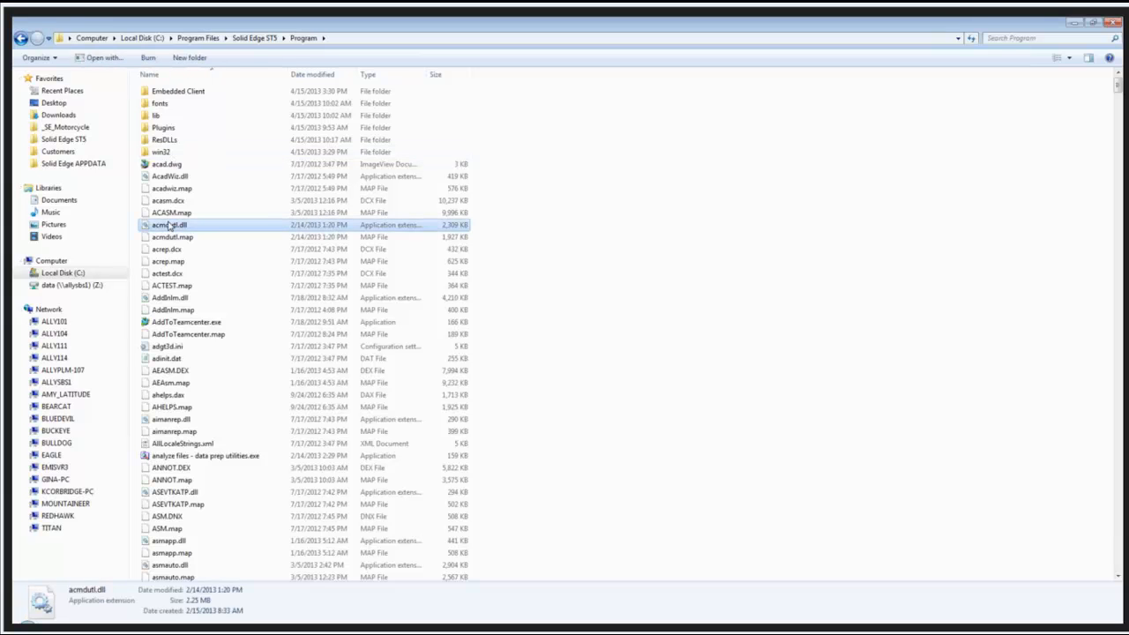
pyautogui.write('paro')
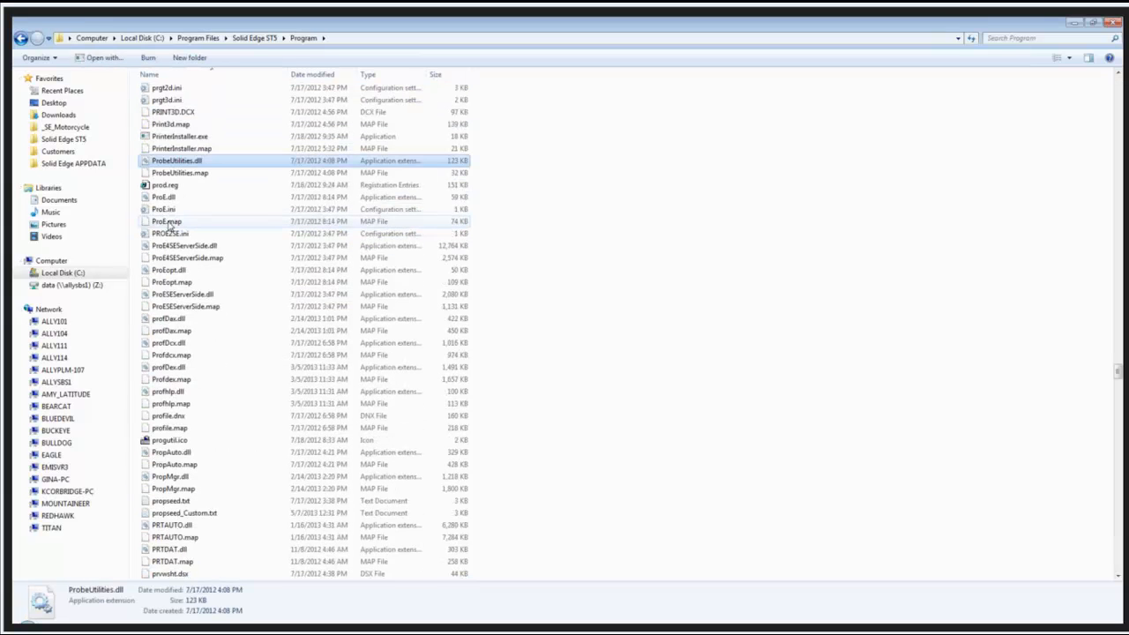
pyautogui.press('Down')
pyautogui.write('p')
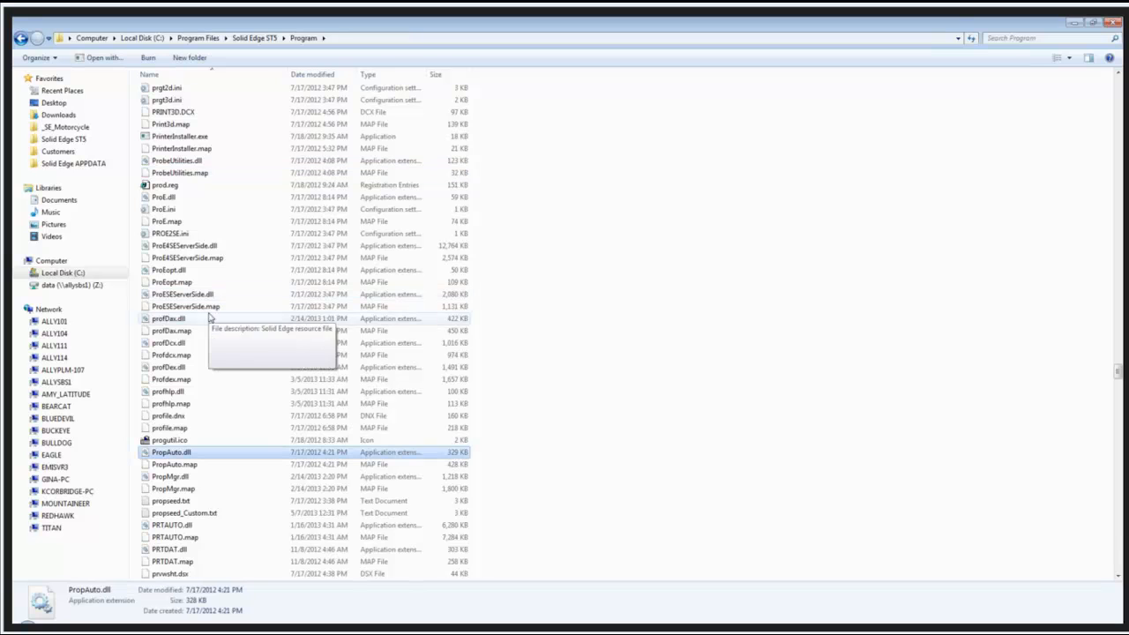
pyautogui.click(176, 501)
pyautogui.click(178, 513)
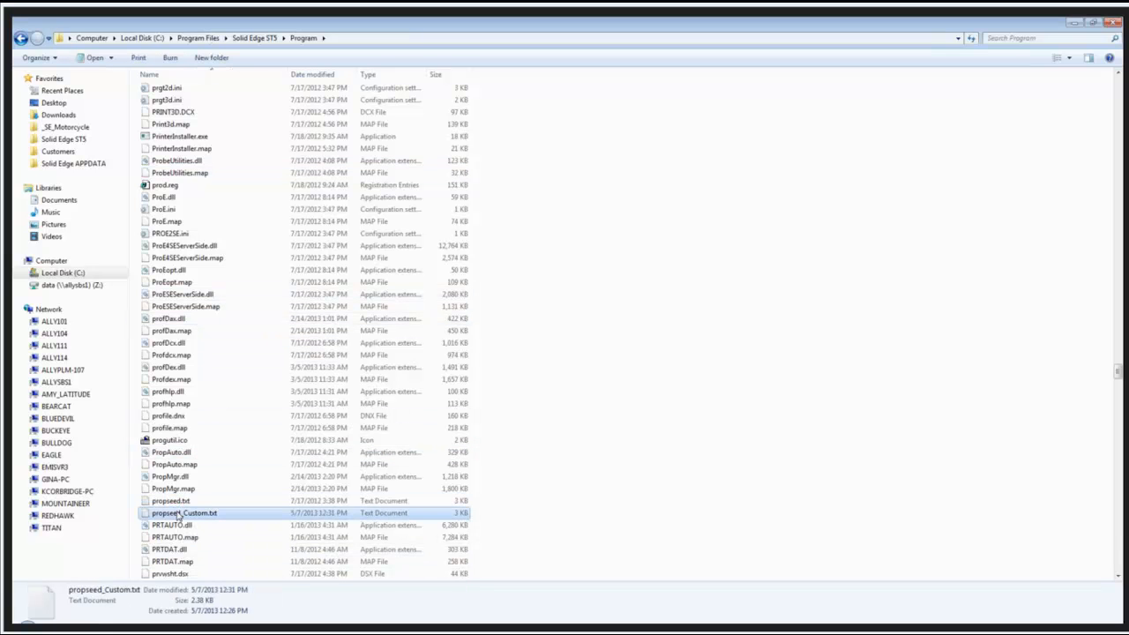
pyautogui.rightClick(180, 516)
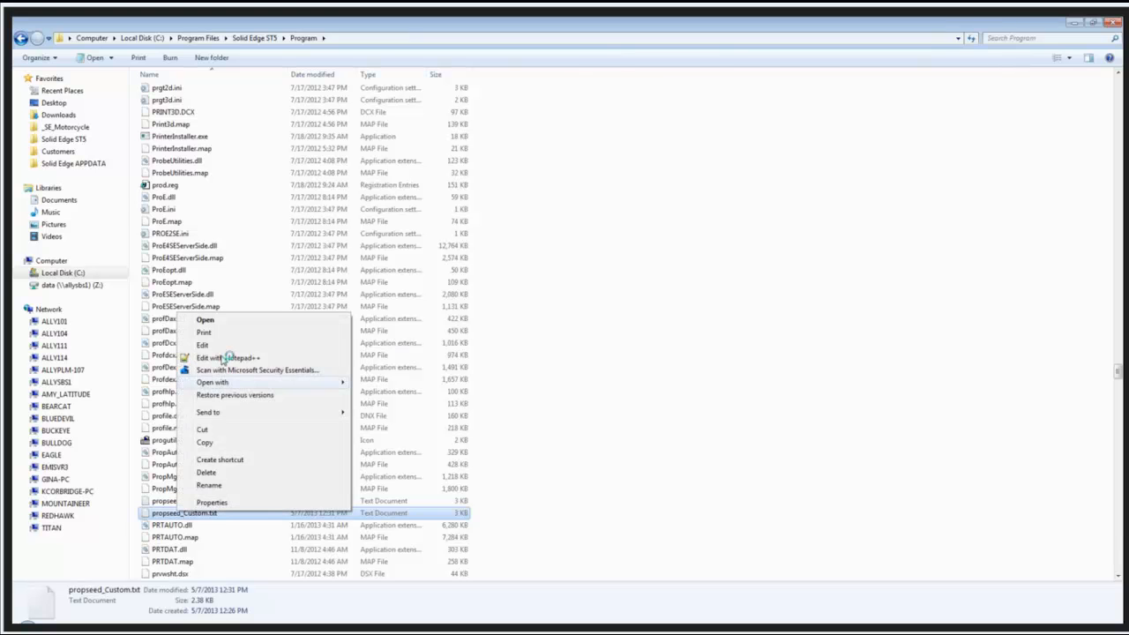
pyautogui.click(224, 359)
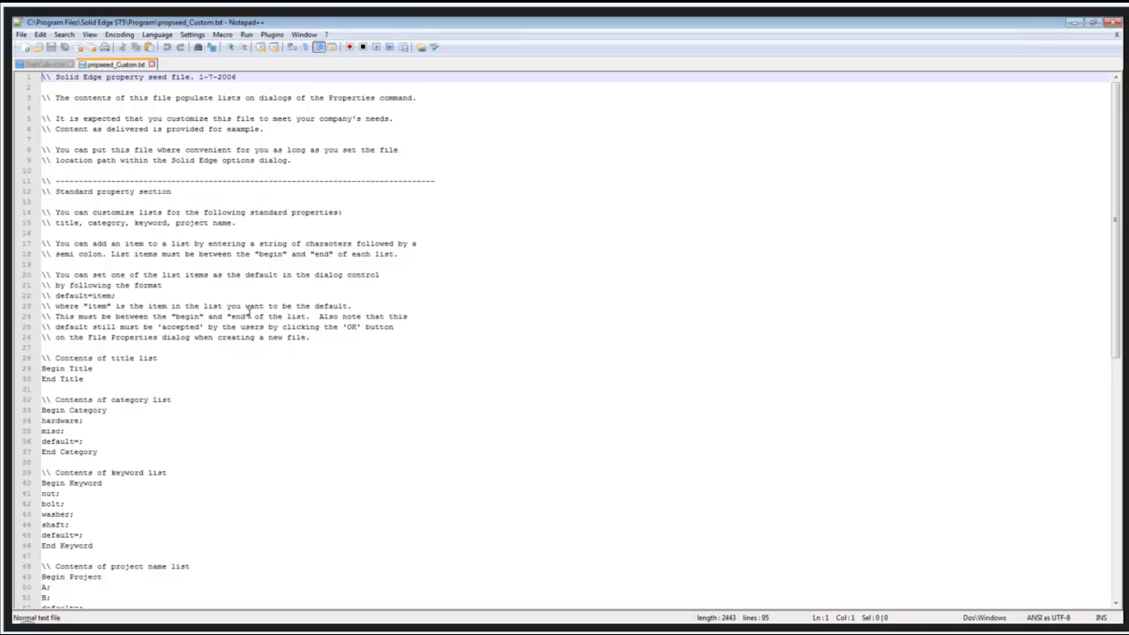
# - Examine the standard lists, custom property definitions and value lists in propseed_Custom.txt, and close it along with DraftCallout.txt
pyautogui.scroll(-3, 280, 333)
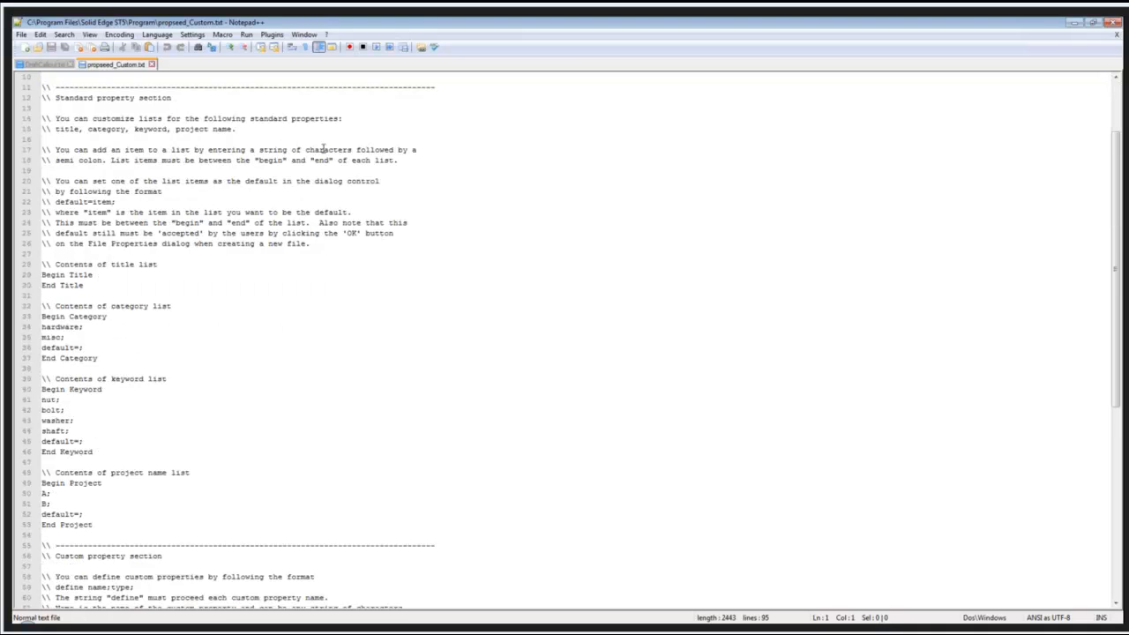
pyautogui.scroll(-2, 323, 146)
pyautogui.scroll(-10, 250, 349)
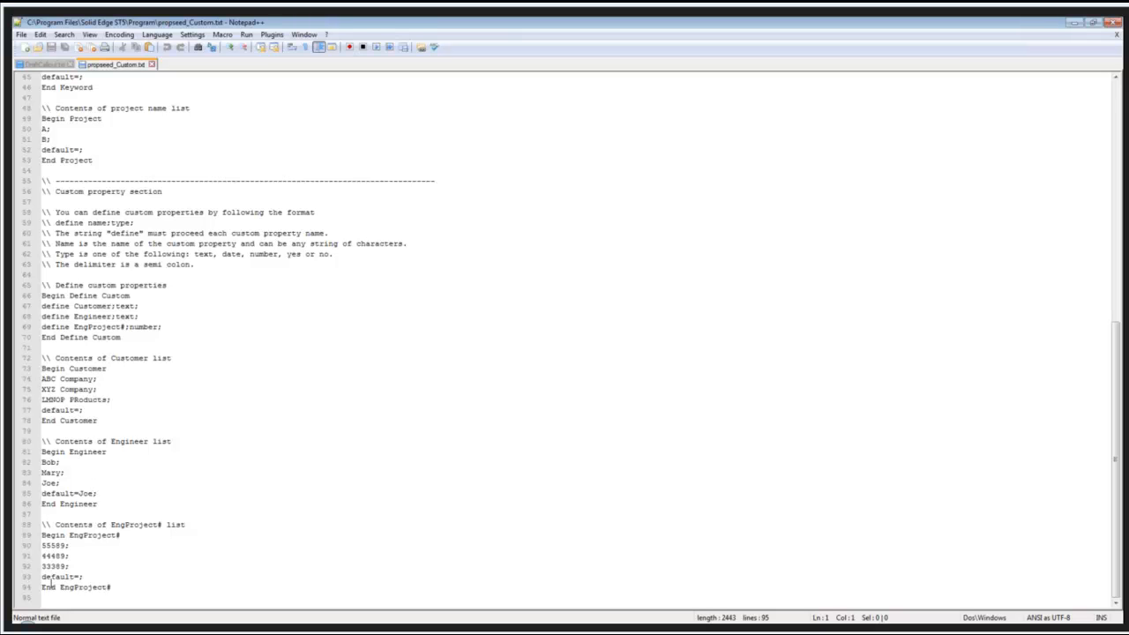
pyautogui.click(152, 65)
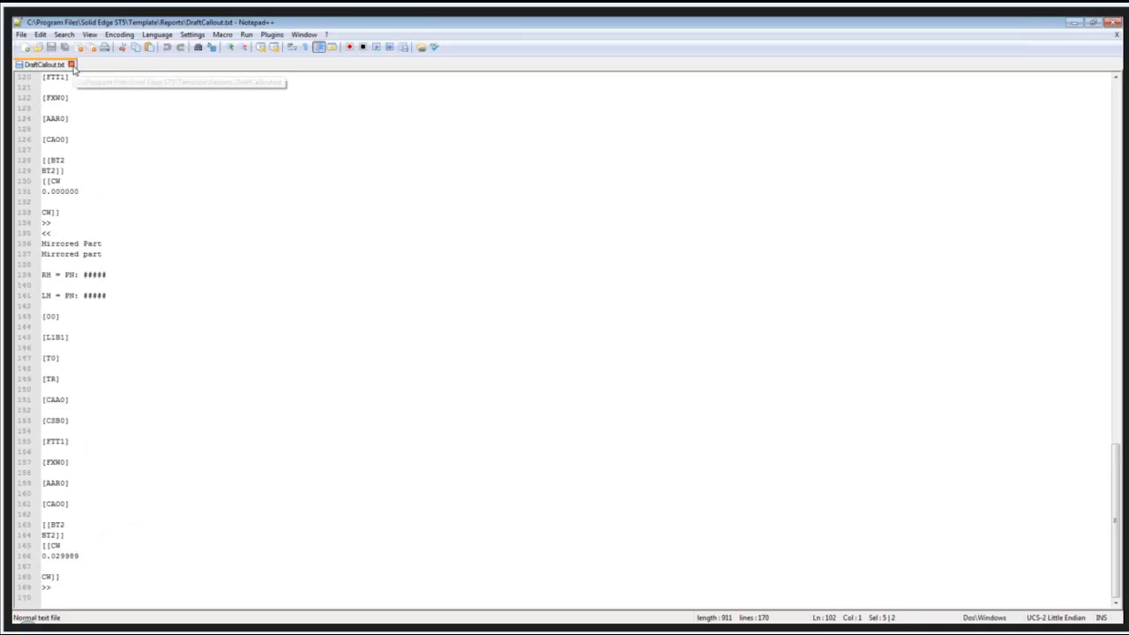
pyautogui.click(72, 64)
pyautogui.click(1113, 26)
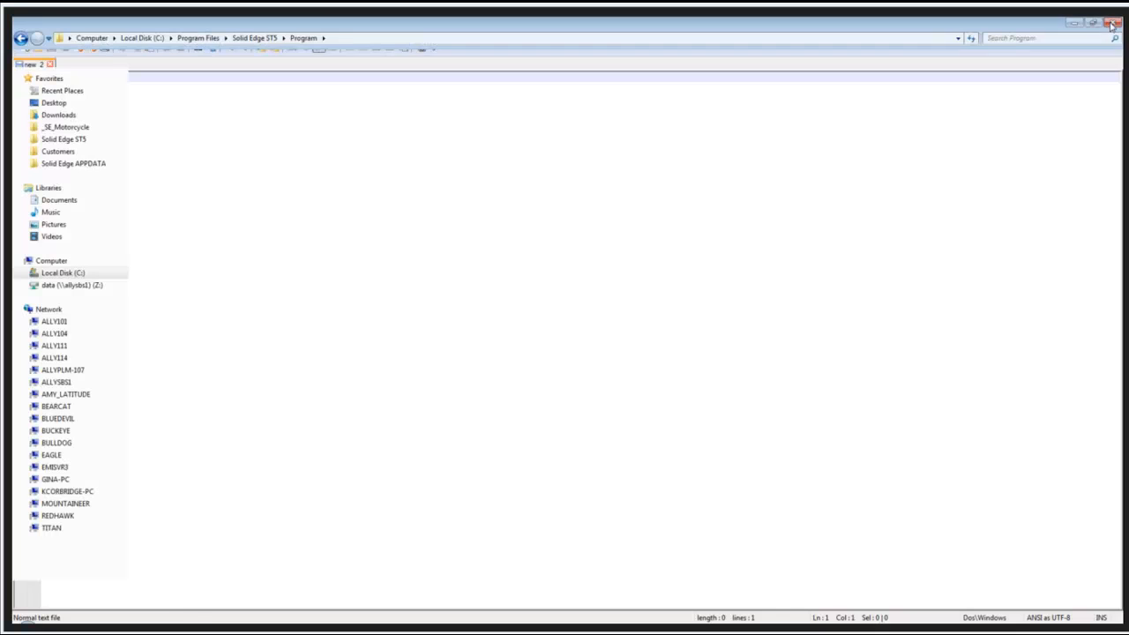
pyautogui.moveTo(212, 629)
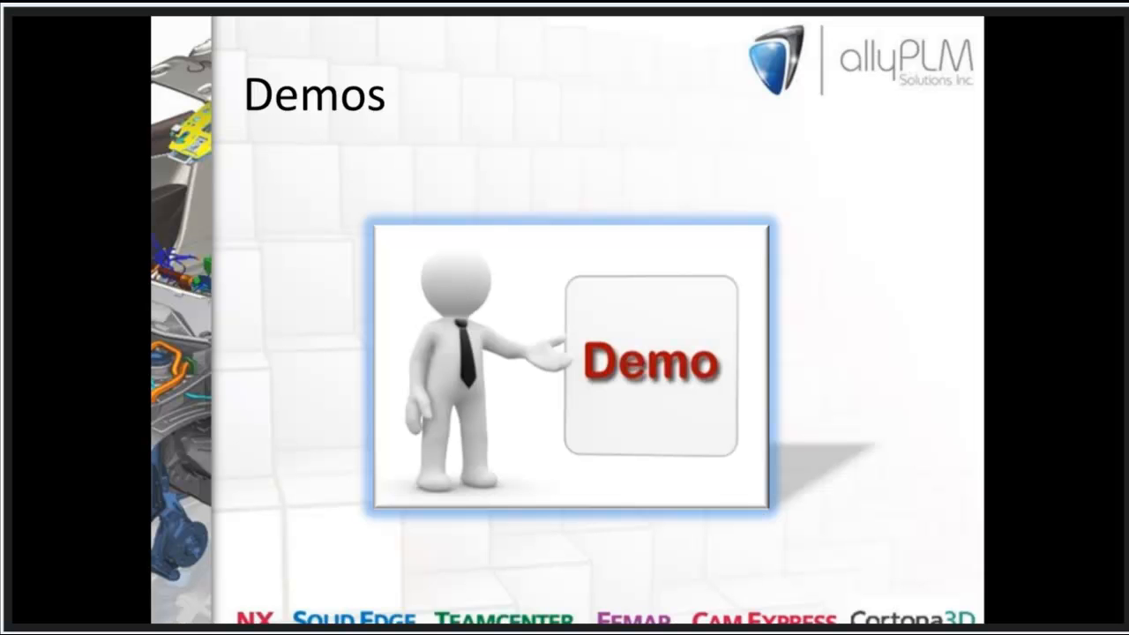
pyautogui.press('Right')
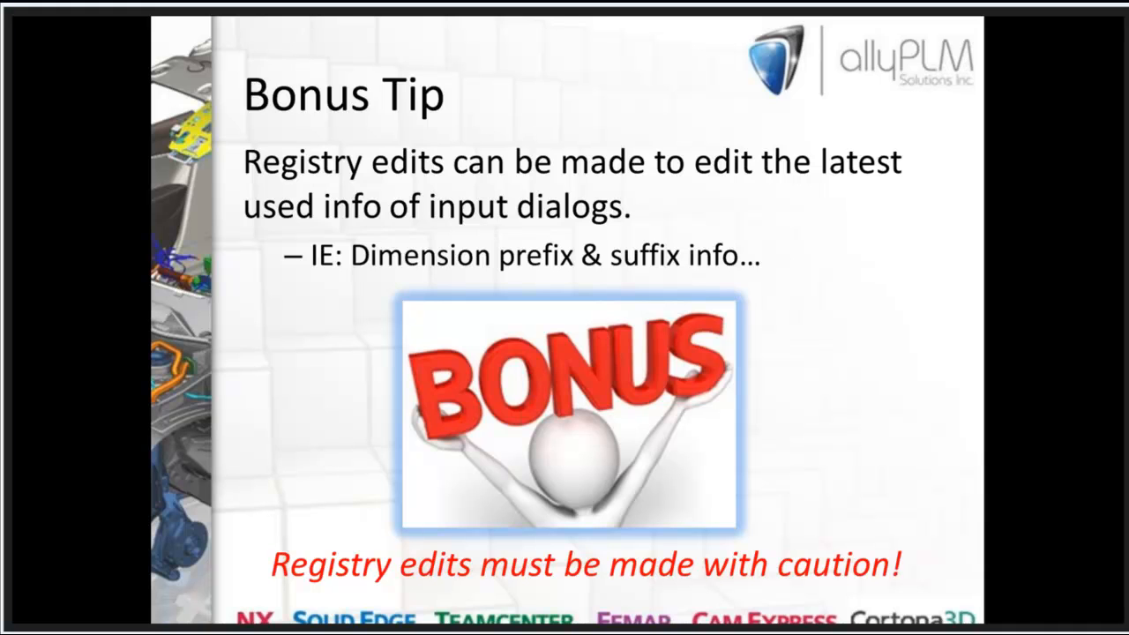
# - Switch to the ST-00400_A.dft drawing in Solid Edge and add the prefix 2x to the 202 dimension above the main view
pyautogui.hotkey('alt', 'Tab')
pyautogui.hotkey('alt', 'Tab')
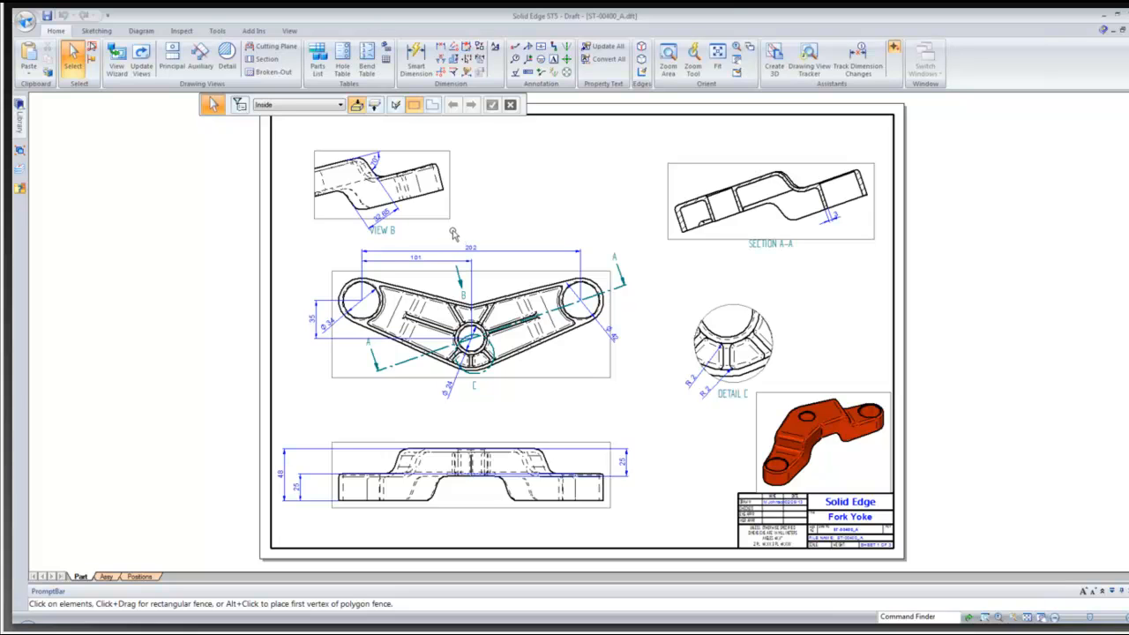
pyautogui.keyDown('alt'); pyautogui.moveTo(447, 227); pyautogui.dragTo(505, 267, button='right'); pyautogui.keyUp('alt')
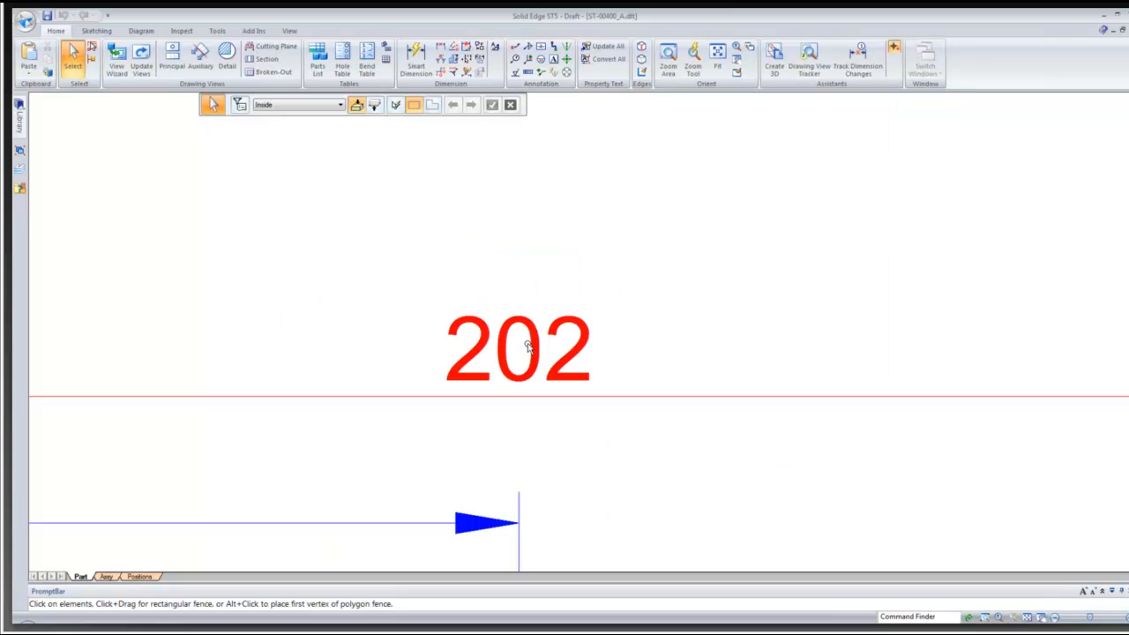
pyautogui.click(527, 342)
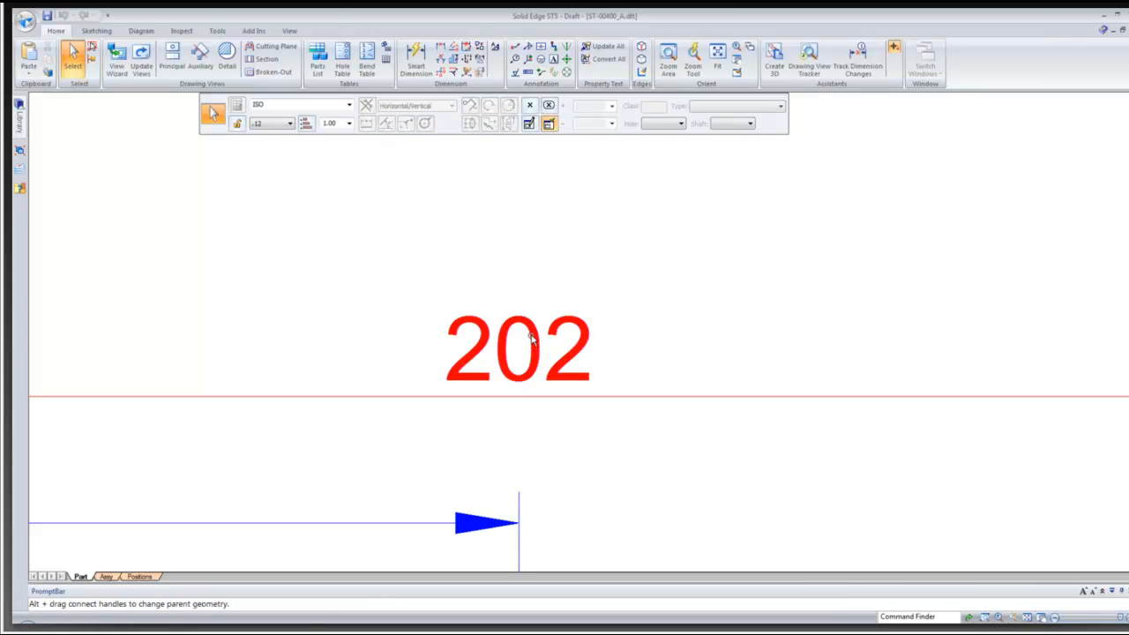
pyautogui.click(548, 124)
pyautogui.write('2x')
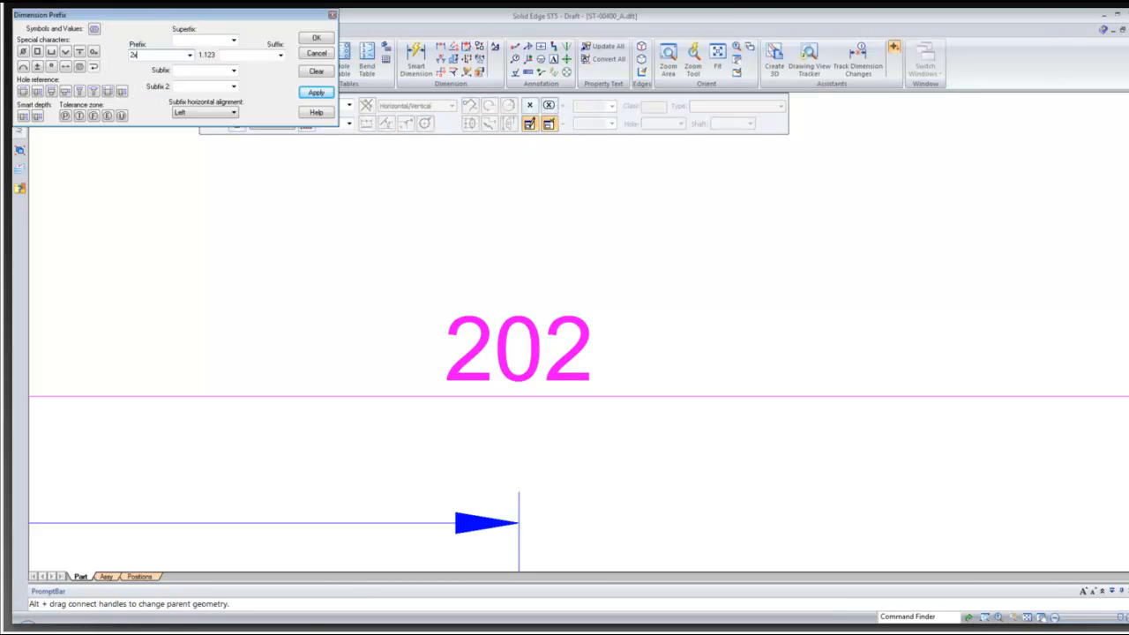
pyautogui.click(316, 38)
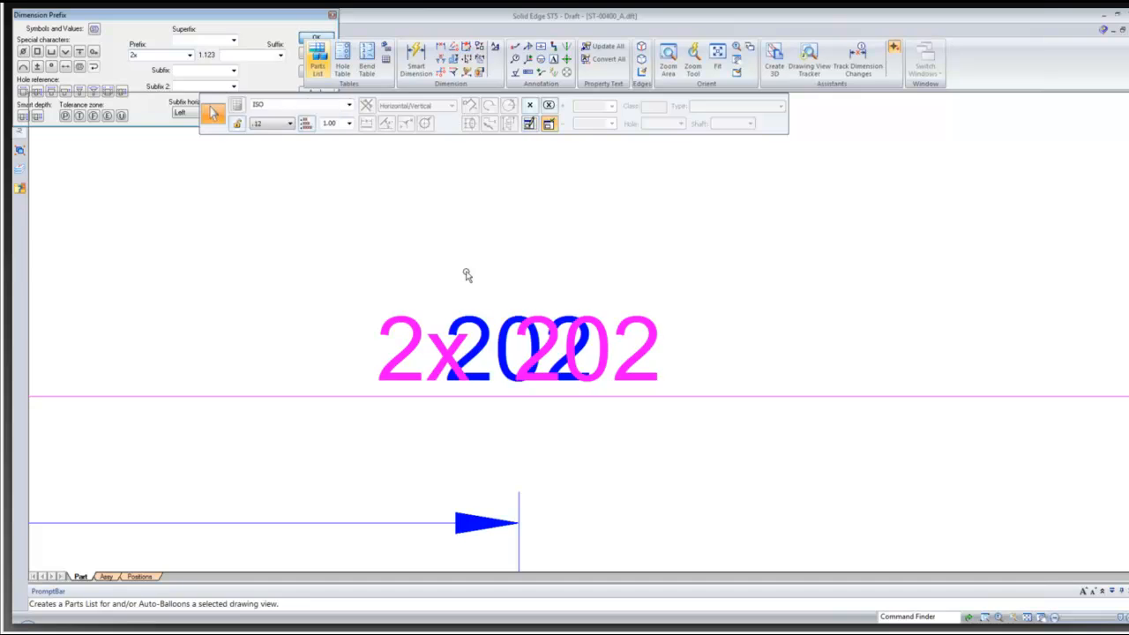
# - Replace the prefix of the 202 dimension with 4x
pyautogui.click(529, 382)
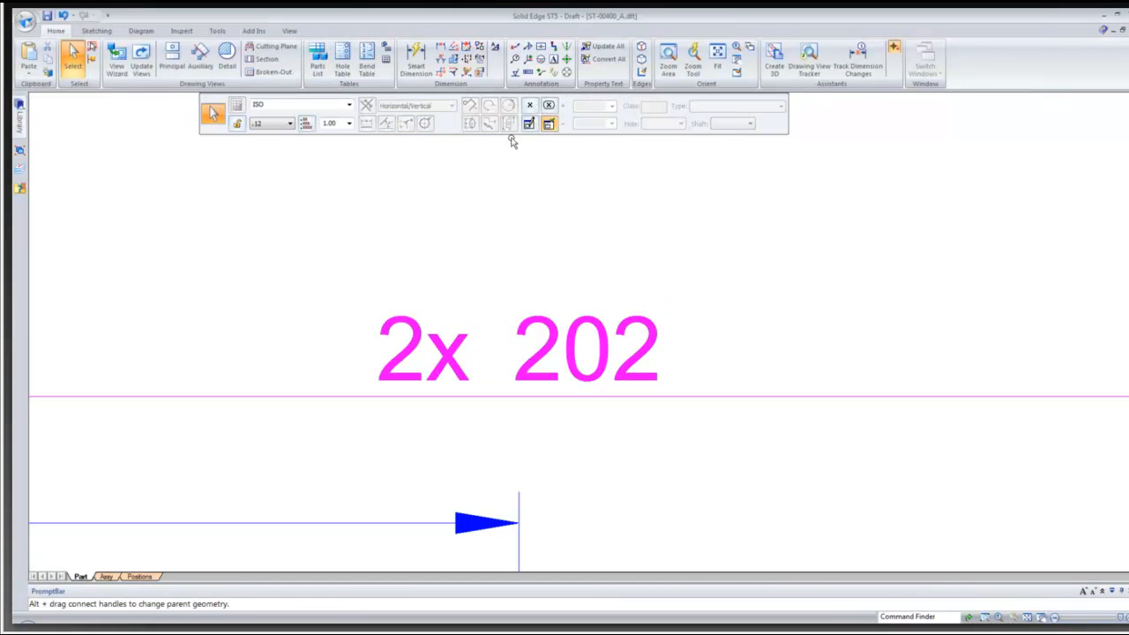
pyautogui.click(548, 123)
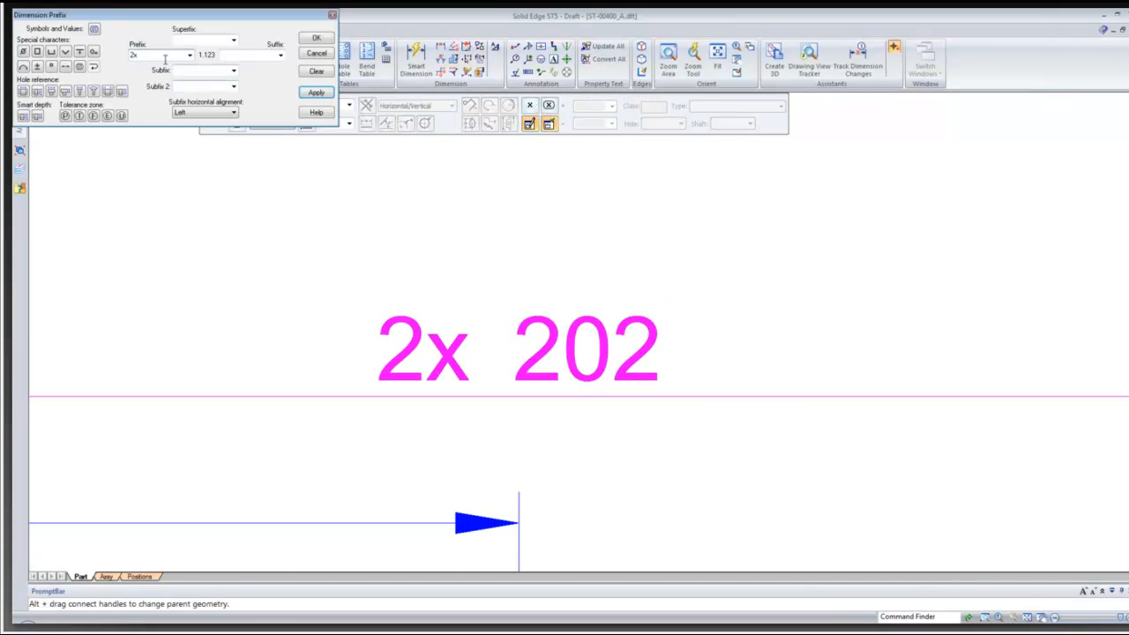
pyautogui.moveTo(165, 59); pyautogui.dragTo(92, 63)
pyautogui.write('4x')
pyautogui.click(322, 38)
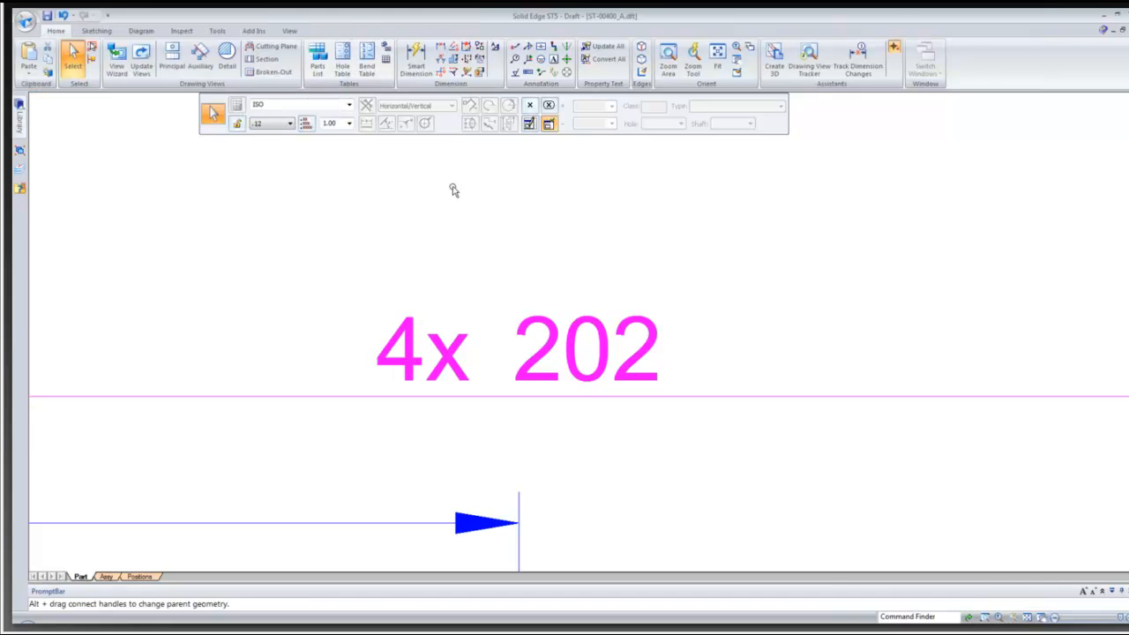
# - Check the remembered prefix entries for the 202 dimension and set its prefix to 6x
pyautogui.click(461, 275)
pyautogui.click(445, 369)
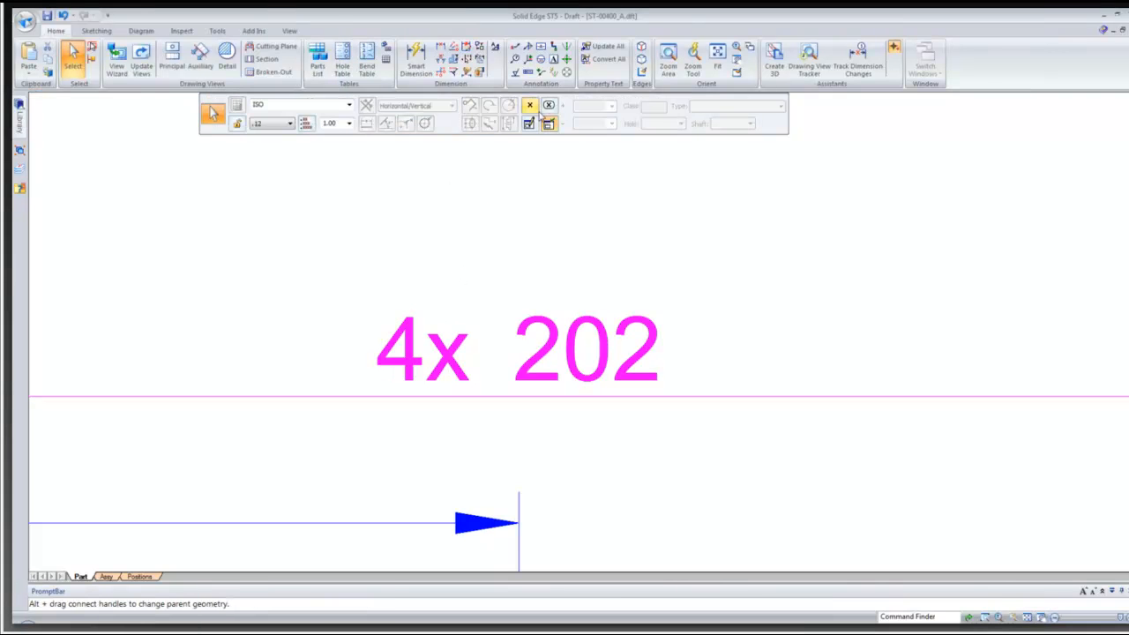
pyautogui.click(529, 123)
pyautogui.click(189, 55)
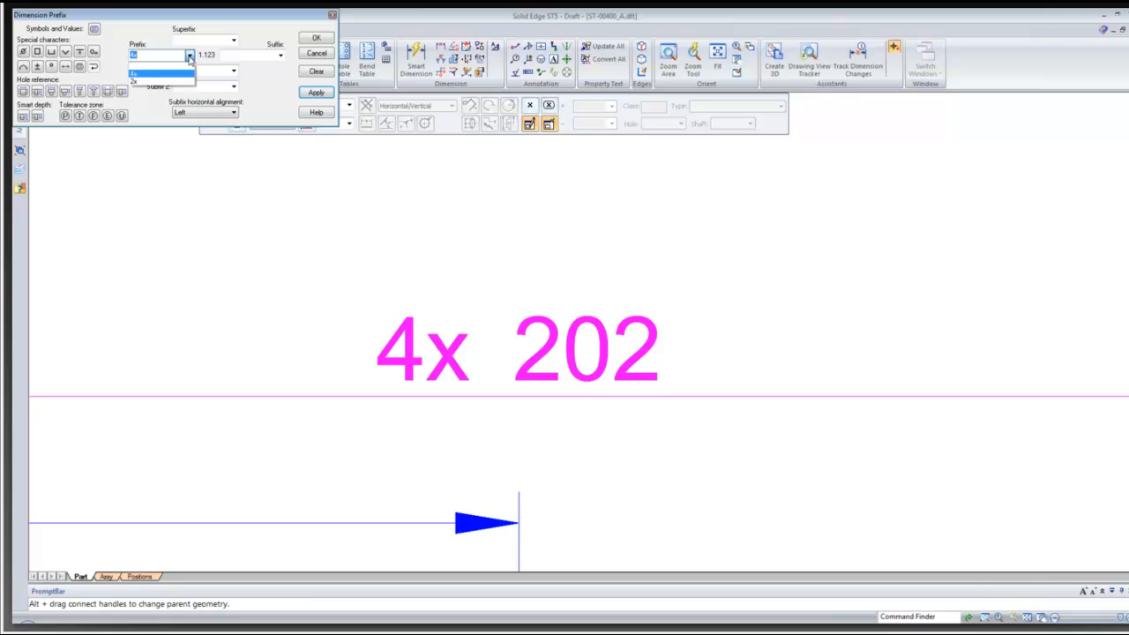
pyautogui.click(168, 54)
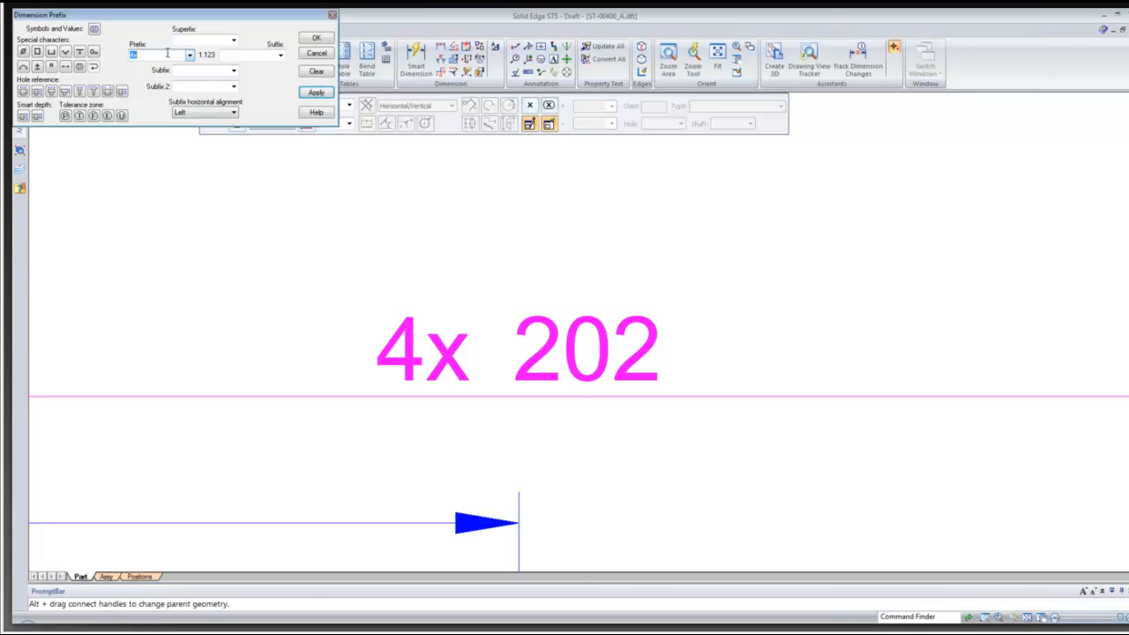
pyautogui.write('6x')
pyautogui.click(316, 39)
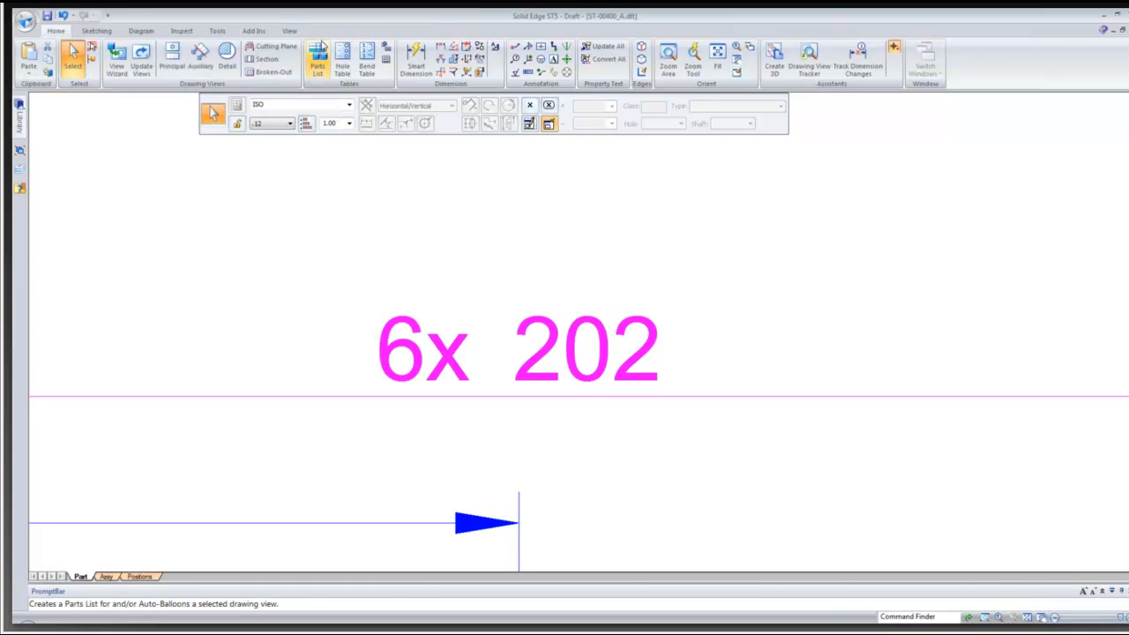
# - Set the 202 dimension's prefix to the searchable text findme123 and deselect the dimension
pyautogui.click(277, 174)
pyautogui.click(465, 370)
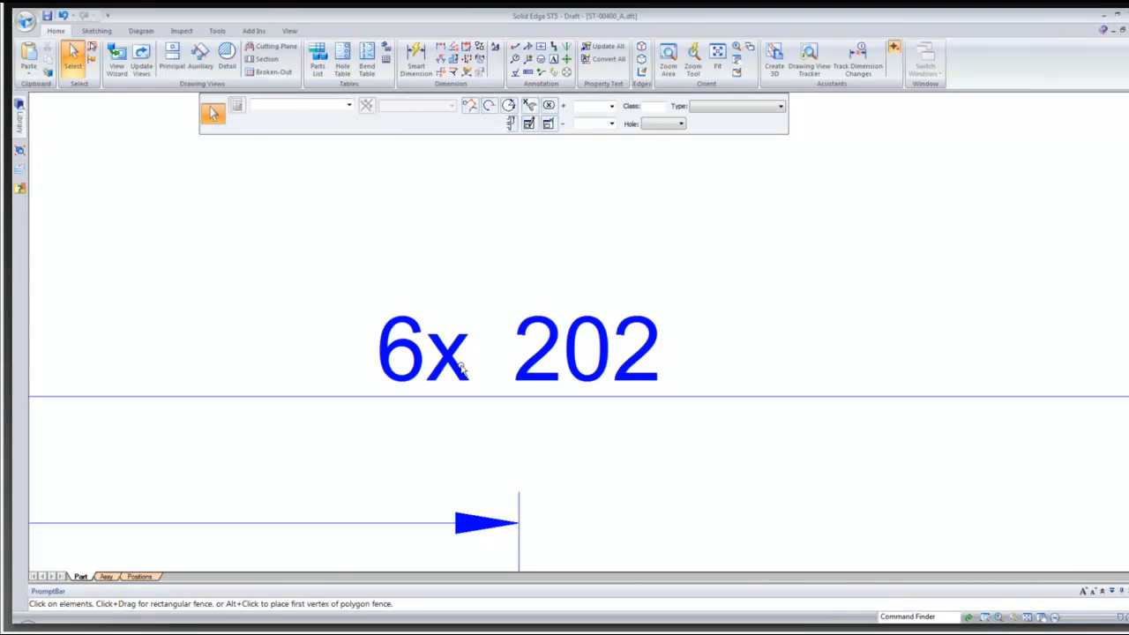
pyautogui.click(528, 125)
pyautogui.moveTo(172, 54); pyautogui.dragTo(120, 59)
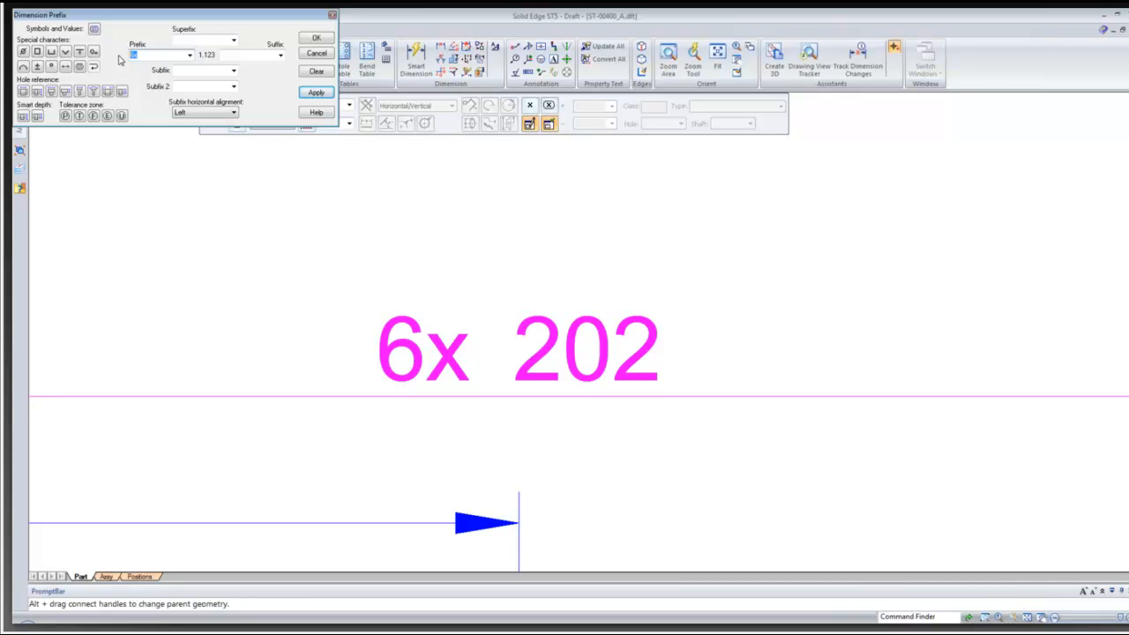
pyautogui.write('(')
pyautogui.write('indme123')
pyautogui.click(316, 38)
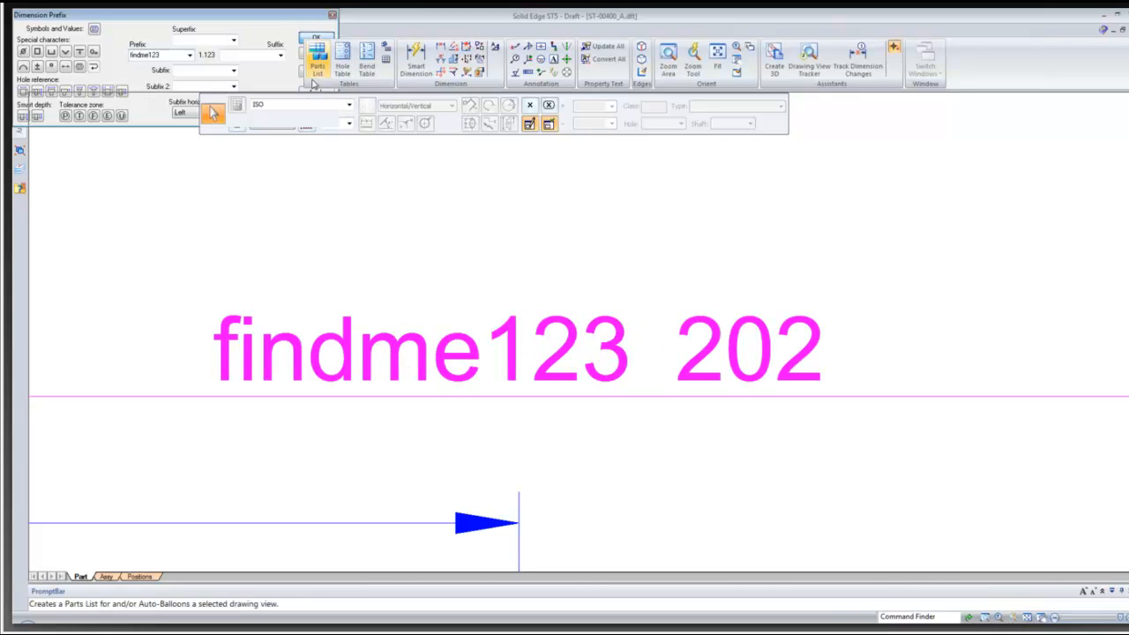
pyautogui.press('Escape')
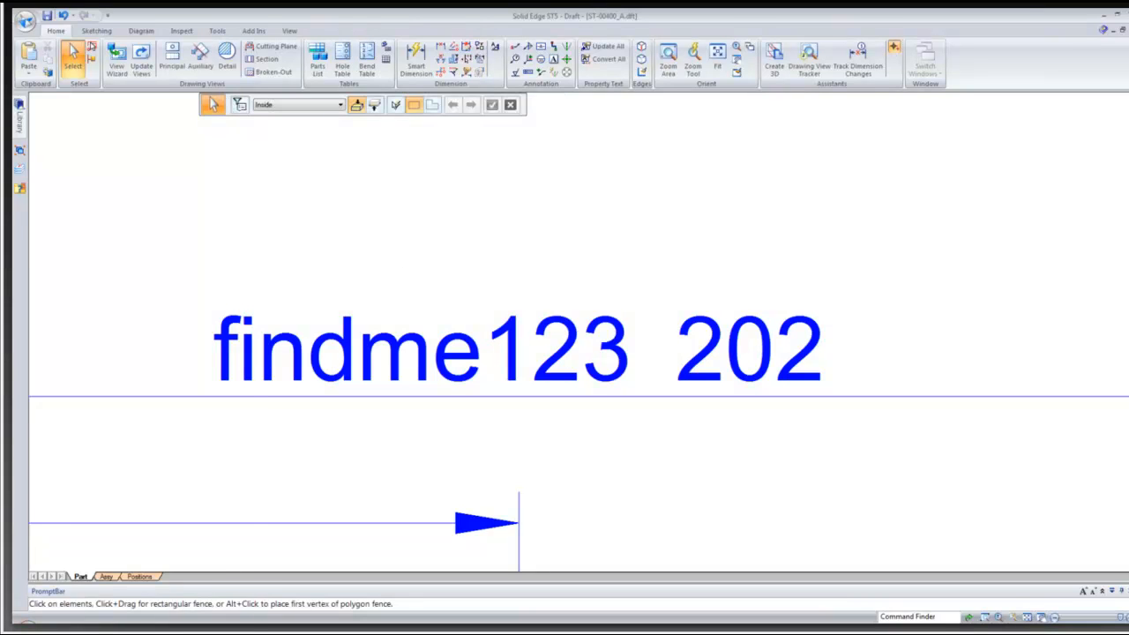
# - Launch the Registry Editor with regedit and search the Solid Edge Version 105 key for findme123
pyautogui.press('super')
pyautogui.write('regedit')
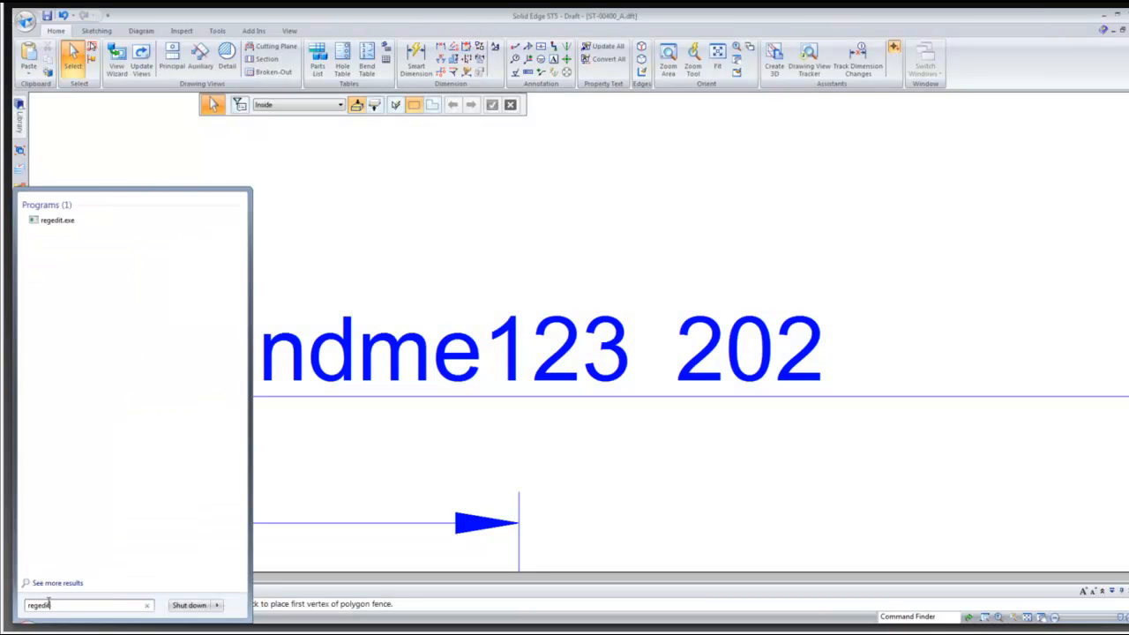
pyautogui.press('Return')
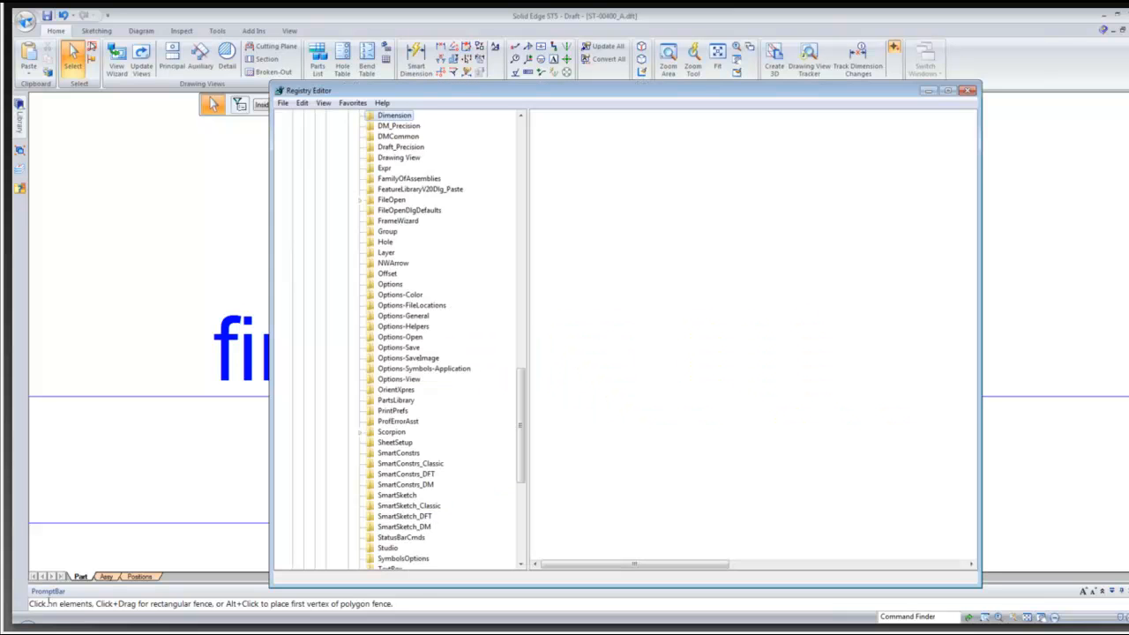
pyautogui.rightClick(376, 179)
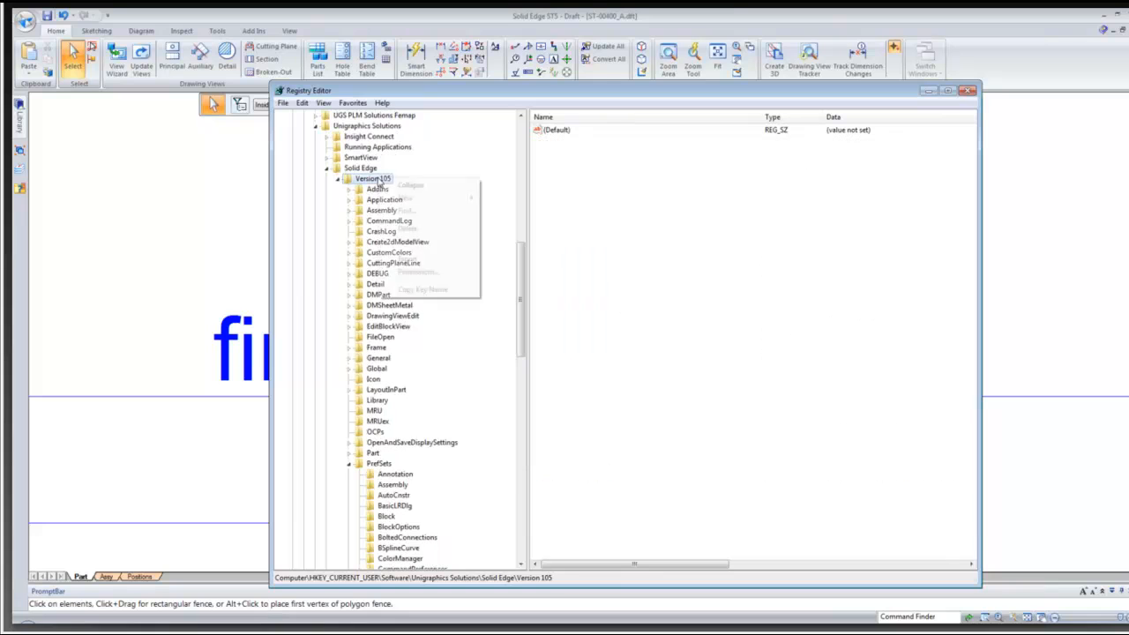
pyautogui.click(408, 211)
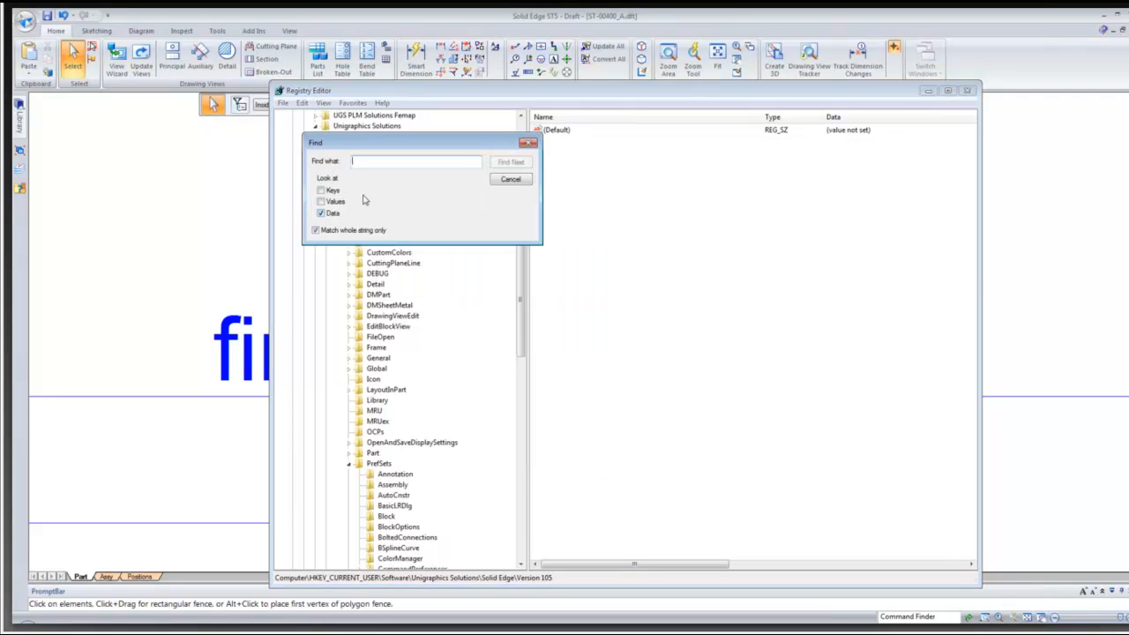
pyautogui.write('findme123')
pyautogui.click(511, 162)
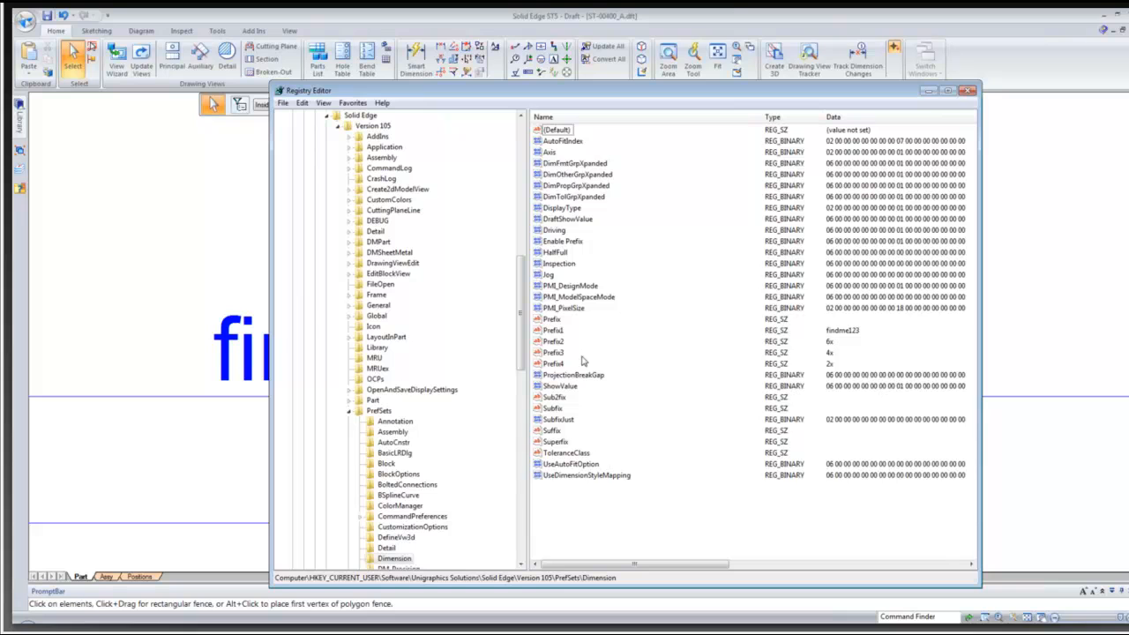
# - Delete the Prefix1 through Prefix4 values from the PrefSets\Dimension registry key
pyautogui.click(552, 331)
pyautogui.rightClick(556, 333)
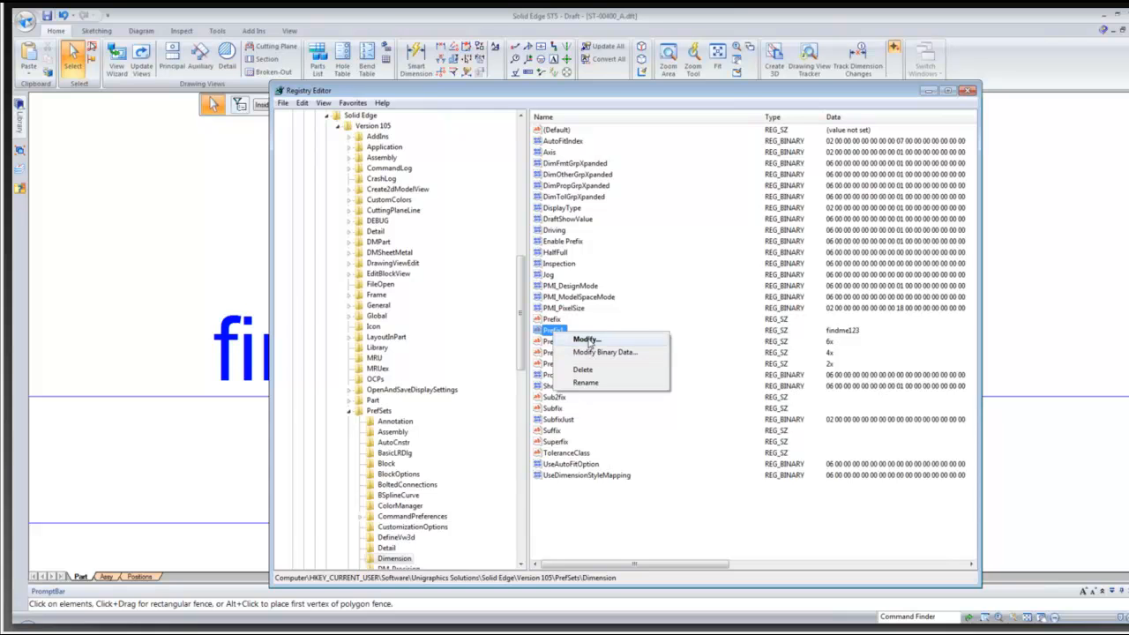
pyautogui.click(588, 340)
pyautogui.press('Escape')
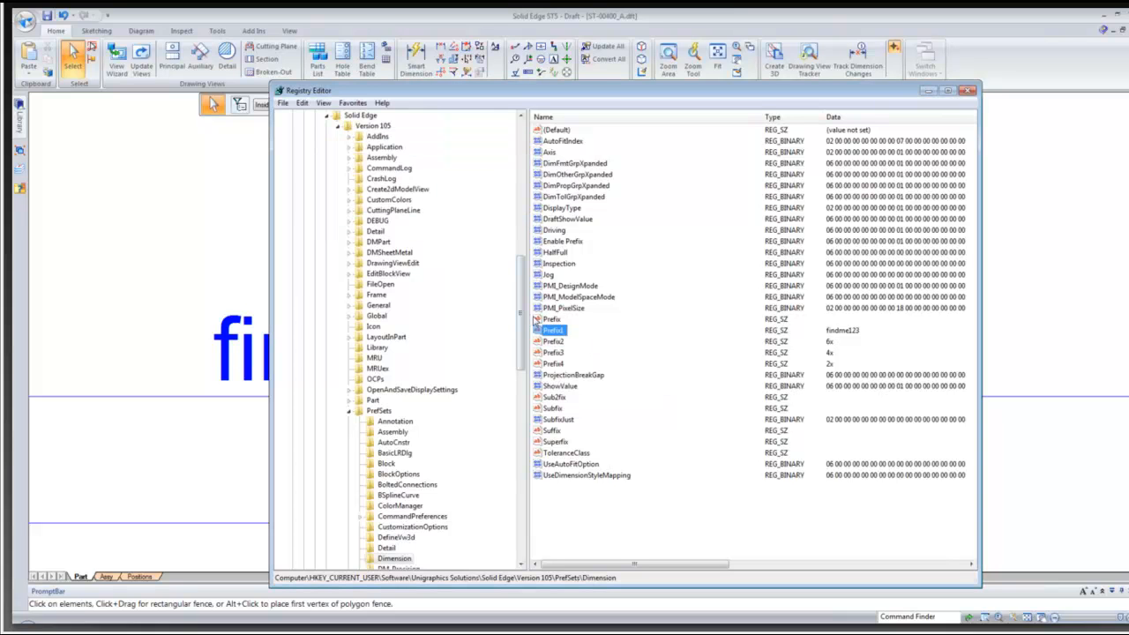
pyautogui.keyDown('shift'); pyautogui.click(555, 364); pyautogui.keyUp('shift')
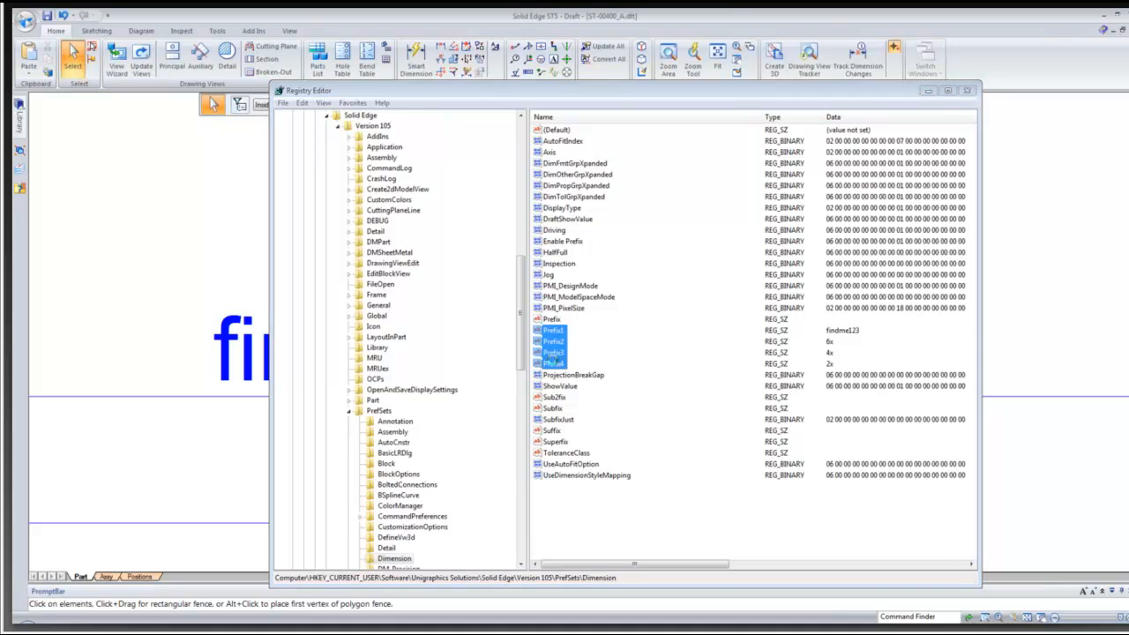
pyautogui.press('Delete')
pyautogui.click(668, 323)
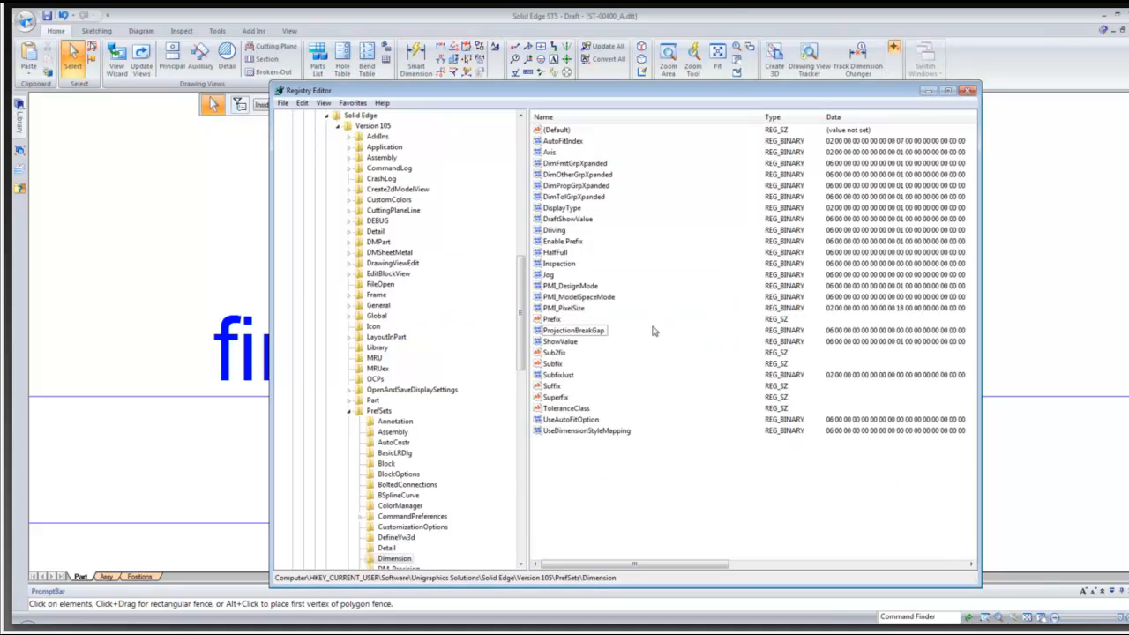
# - Close the Registry Editor and merge DimPrefixes.reg from the Desktop folder into the registry
pyautogui.click(968, 92)
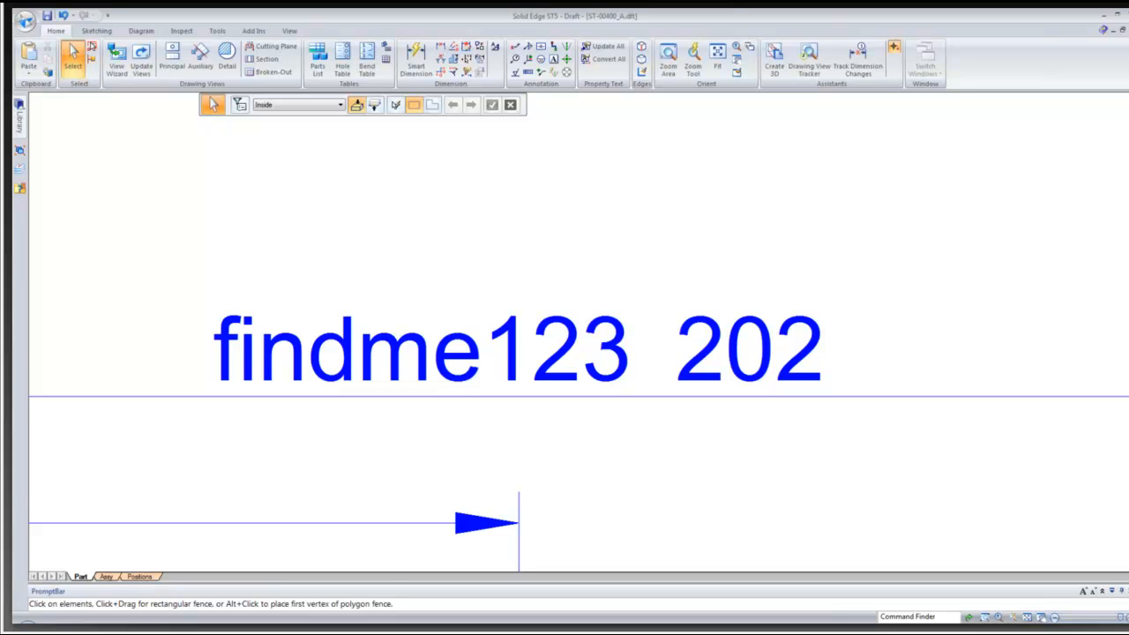
pyautogui.press('super+e')
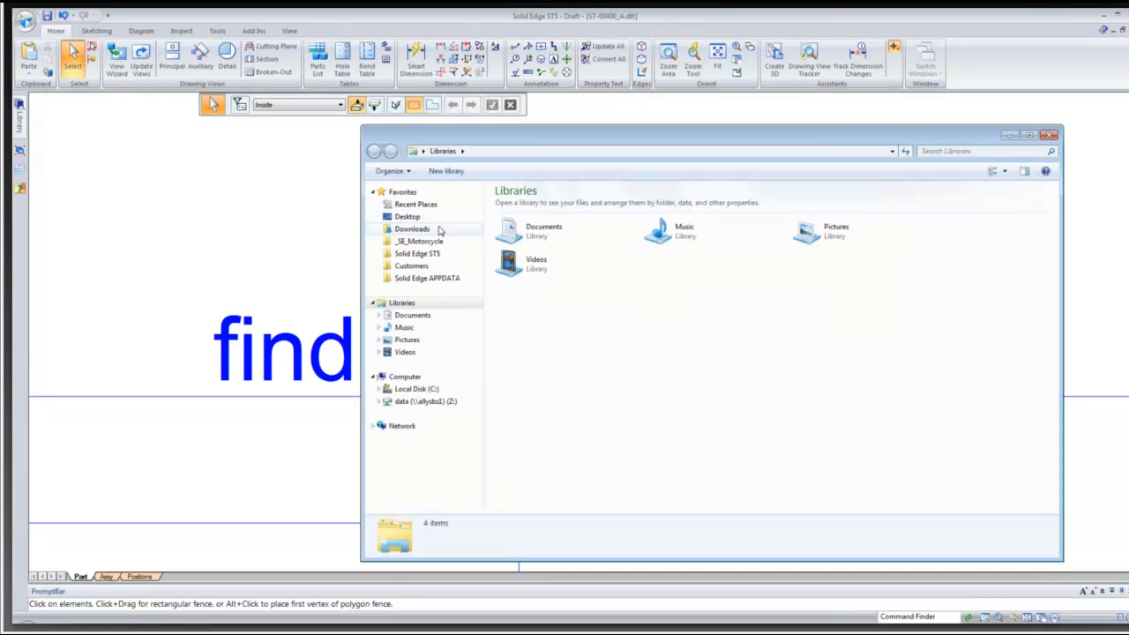
pyautogui.click(430, 225)
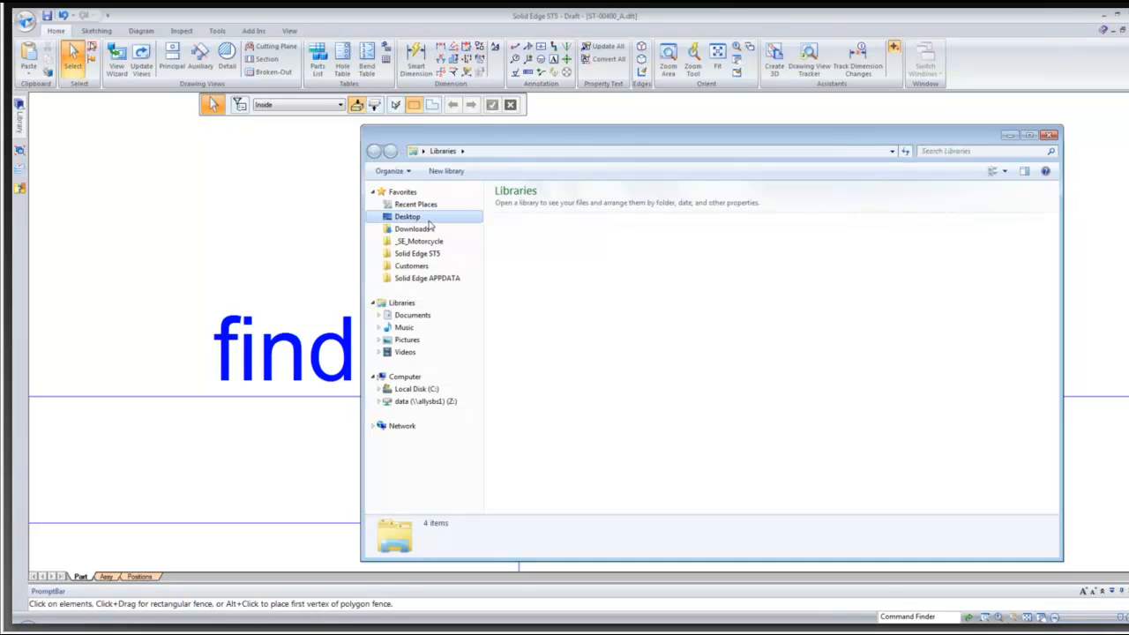
pyautogui.click(817, 332)
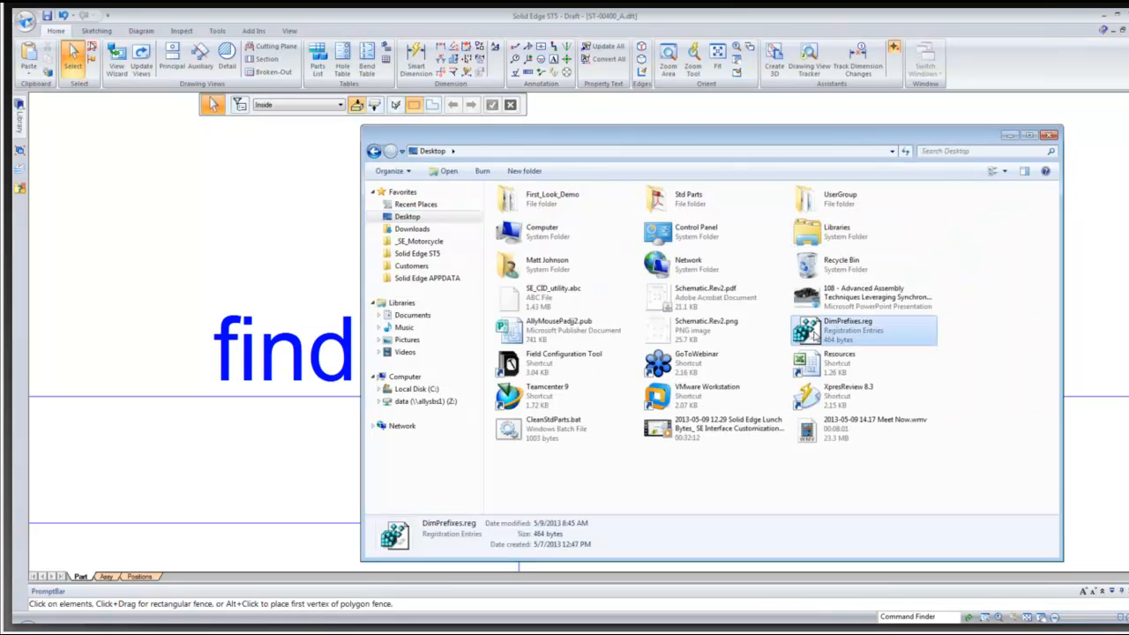
pyautogui.doubleClick(816, 333)
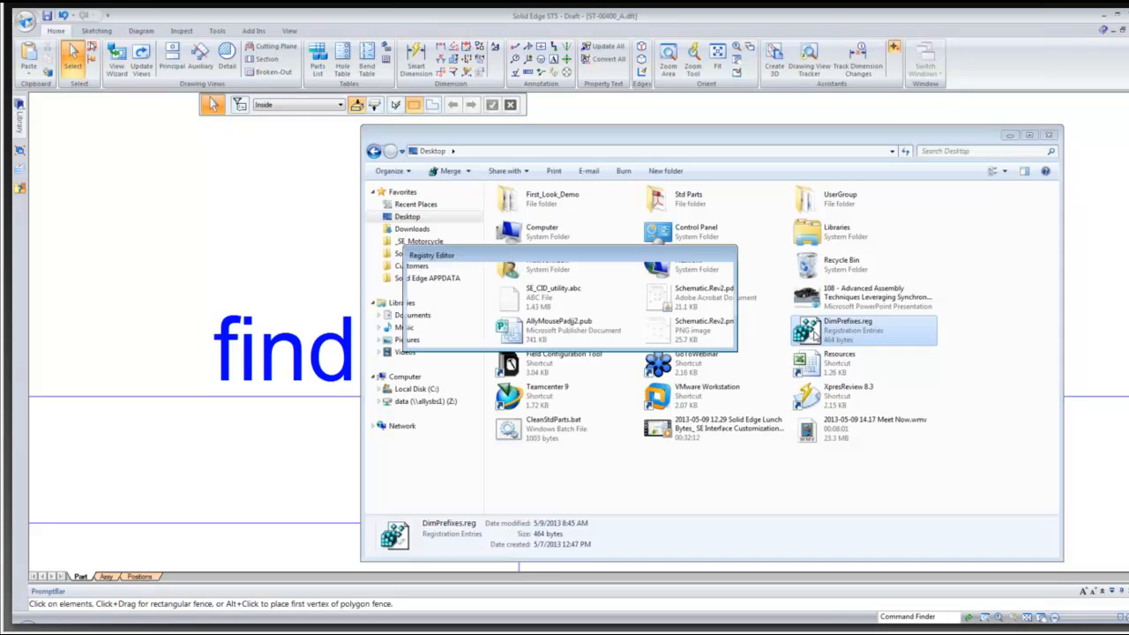
pyautogui.click(711, 322)
pyautogui.click(711, 123)
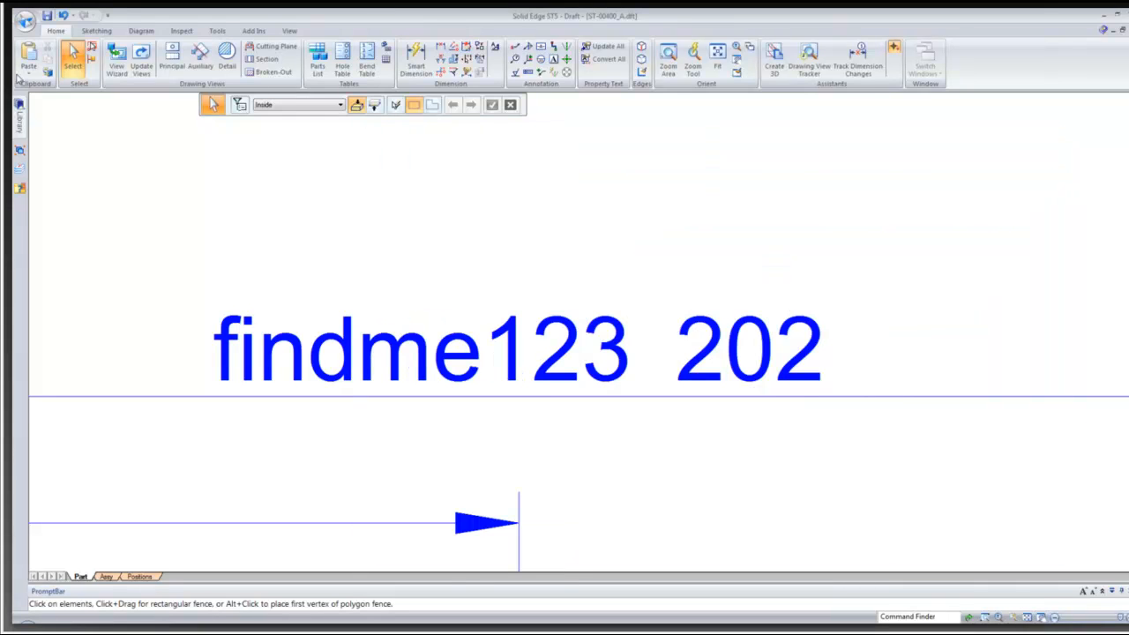
# - Exit Solid Edge without saving the changes to ST-00400_A.dft
pyautogui.click(24, 22)
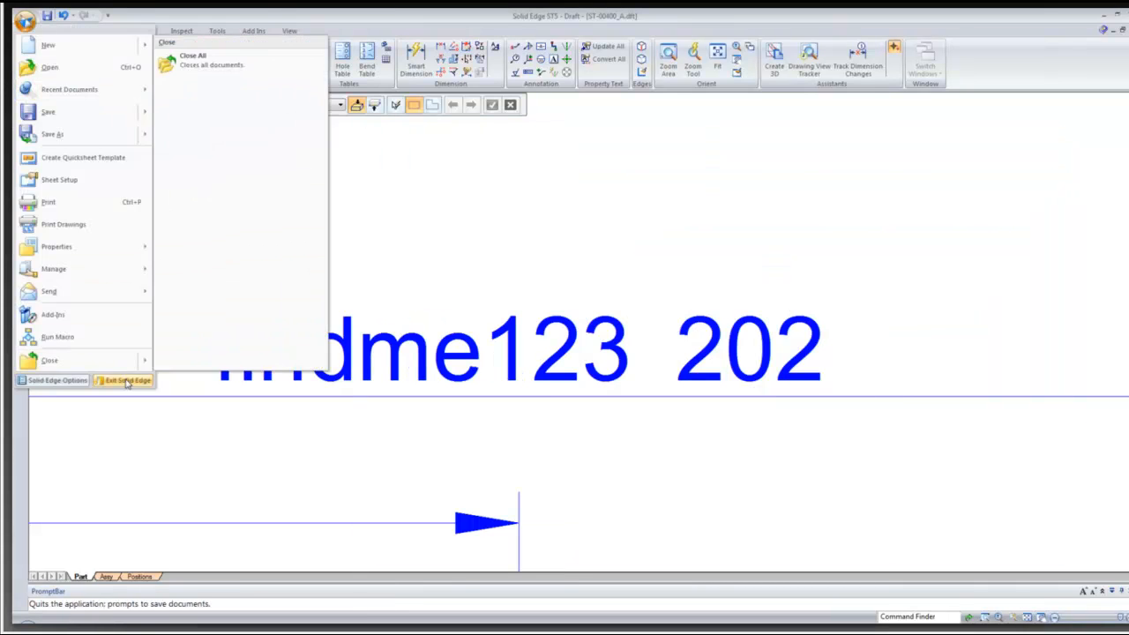
pyautogui.click(307, 410)
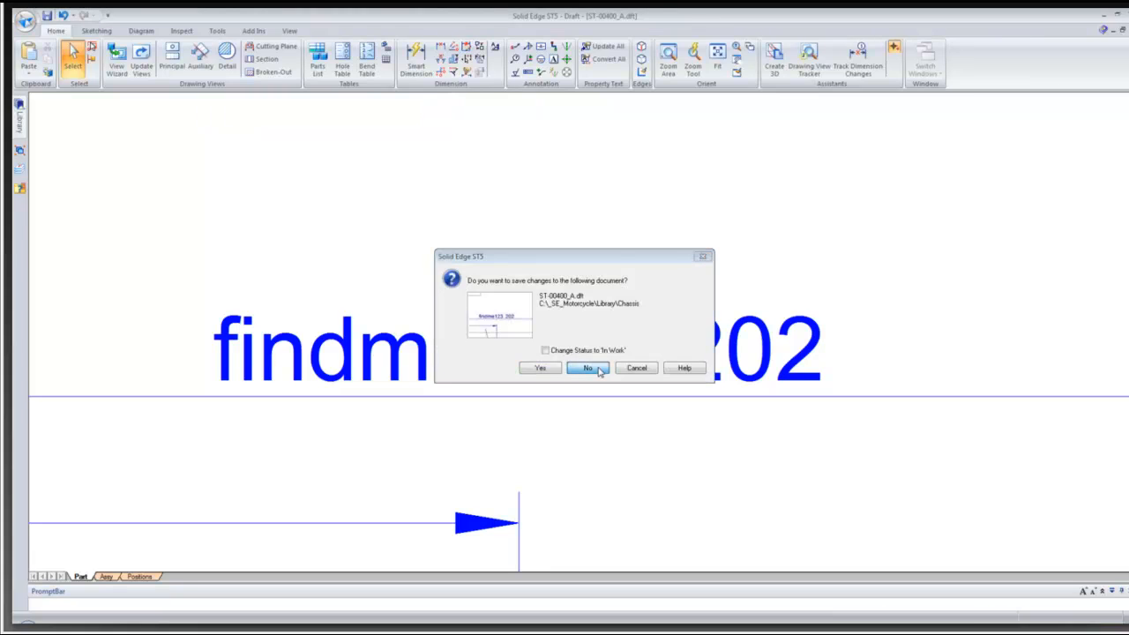
pyautogui.click(588, 368)
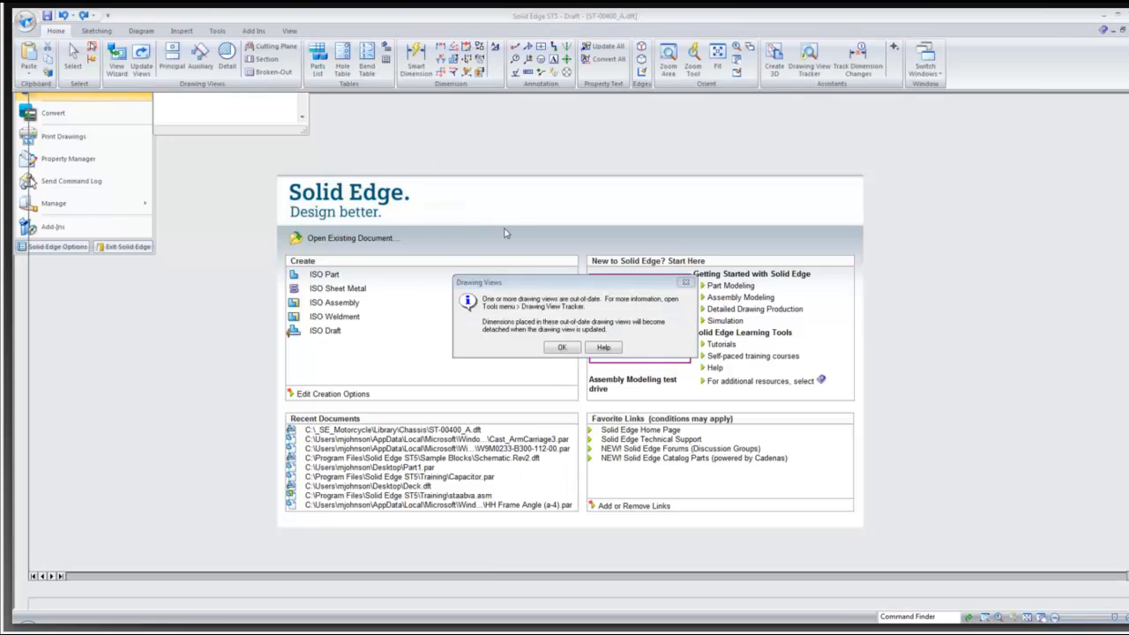
# - Try several of the preloaded symbol entries one after another as the prefix of the 202 dimension
pyautogui.click(189, 55)
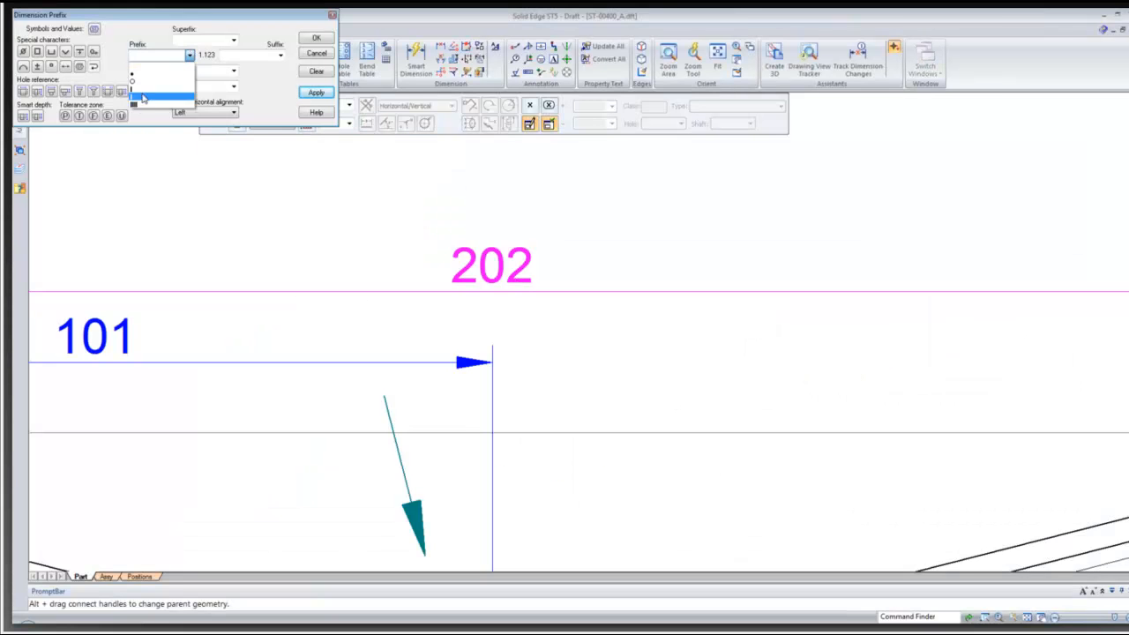
pyautogui.click(150, 97)
pyautogui.click(189, 56)
pyautogui.click(146, 96)
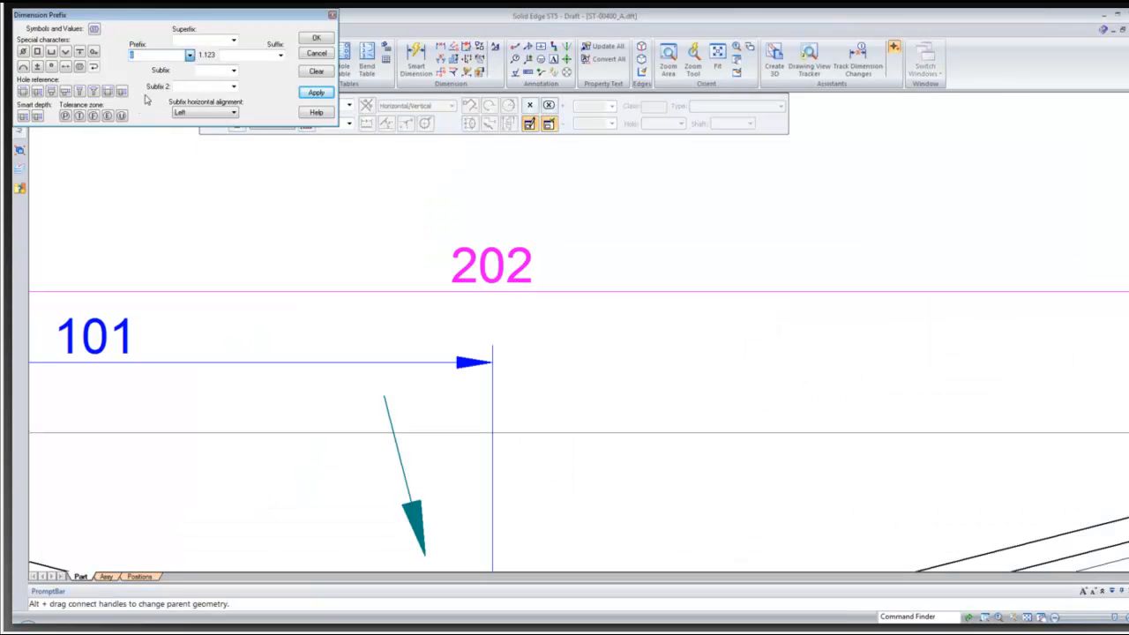
pyautogui.click(189, 54)
pyautogui.click(146, 93)
pyautogui.click(189, 57)
pyautogui.click(145, 80)
pyautogui.click(188, 56)
pyautogui.click(141, 73)
# - Apply the preloaded card-suit prefix ♣♠♦♥ to the 202 dimension and deselect it
pyautogui.click(189, 55)
pyautogui.click(158, 104)
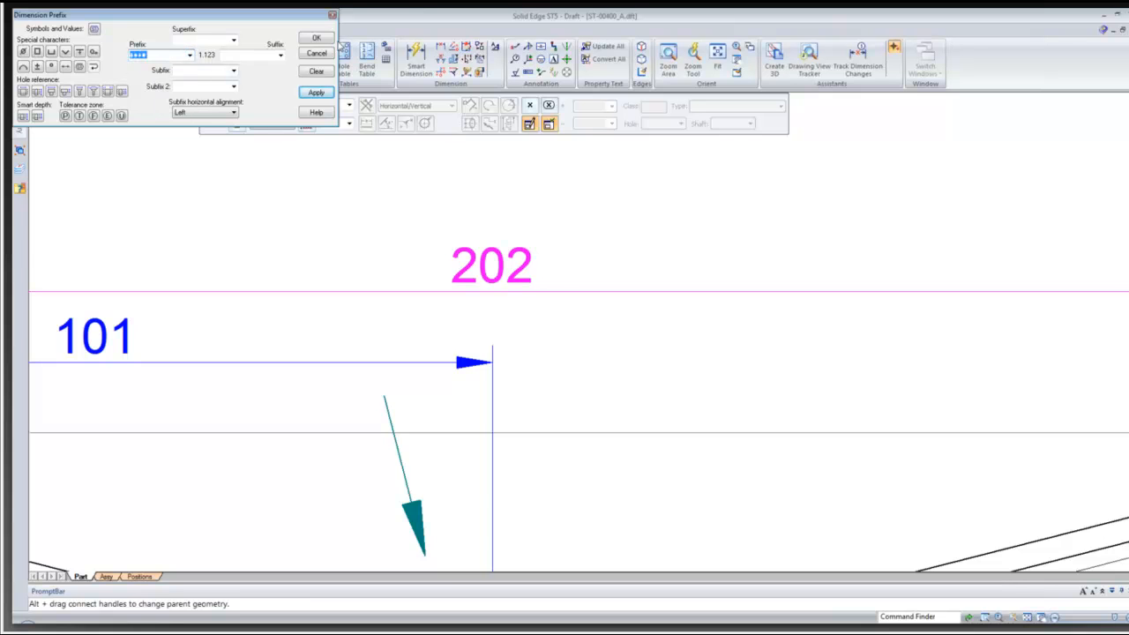
pyautogui.click(317, 40)
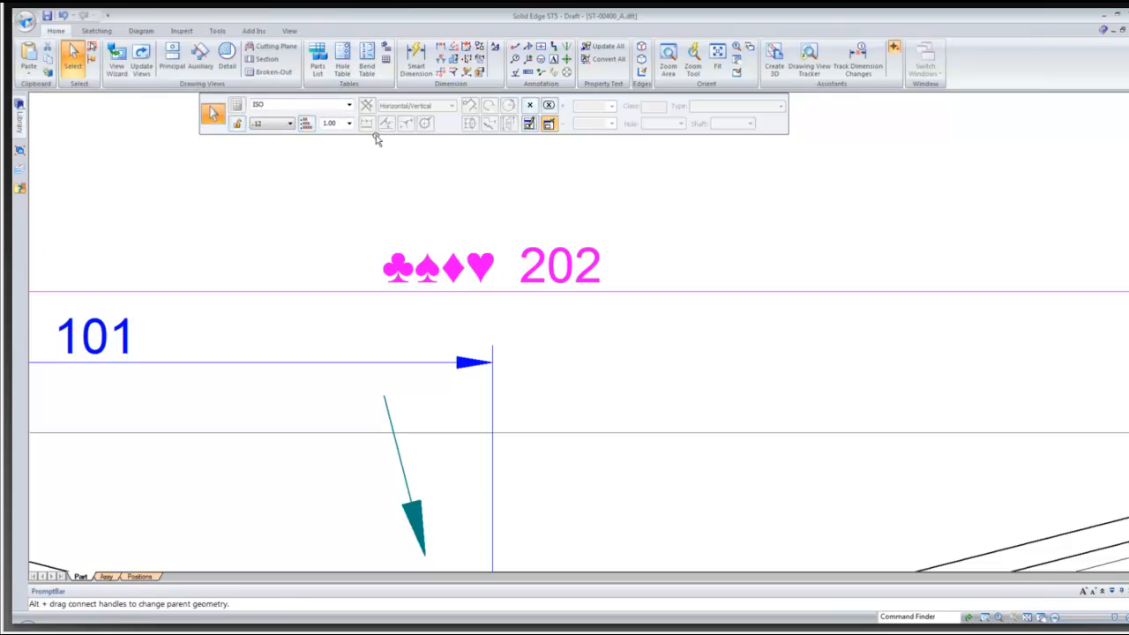
pyautogui.click(344, 203)
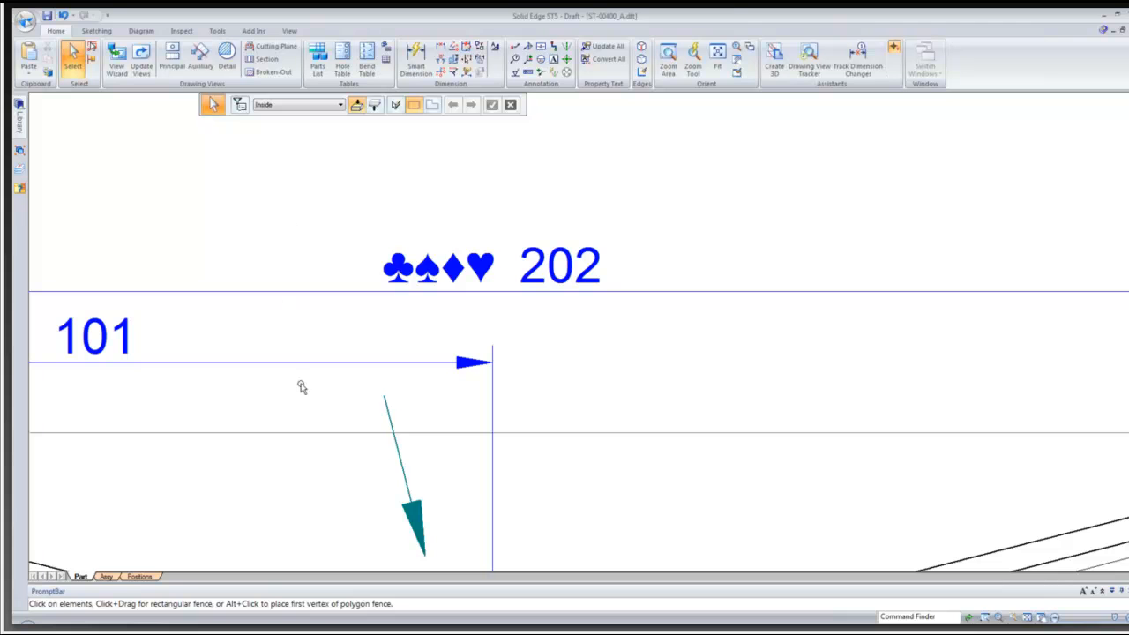
pyautogui.hotkey('alt', 'Tab')
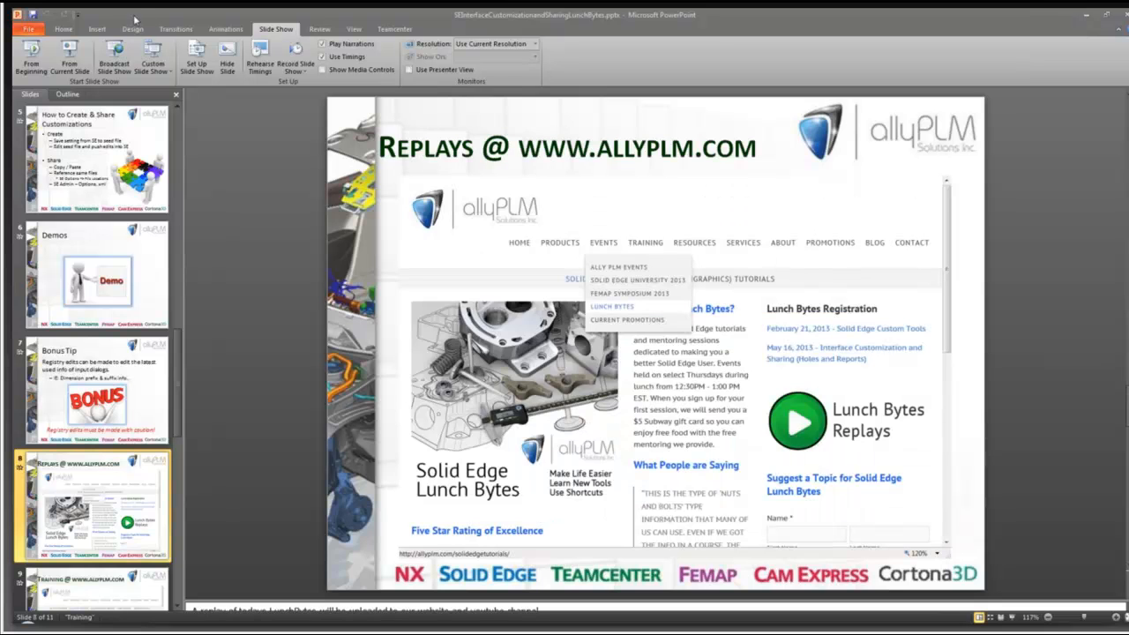
pyautogui.click(65, 70)
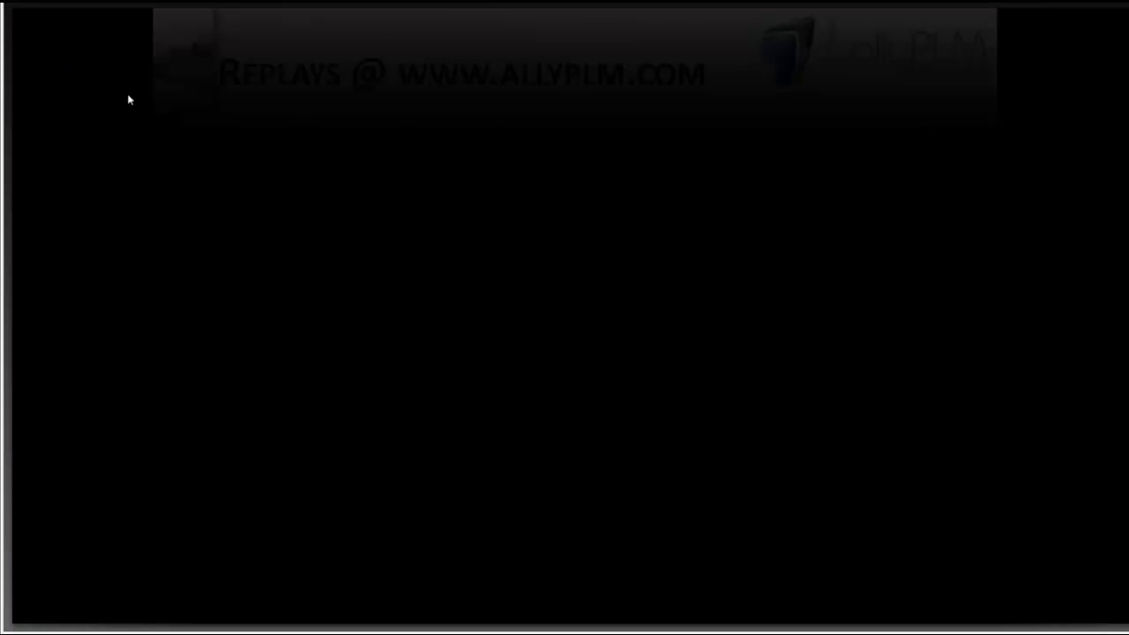